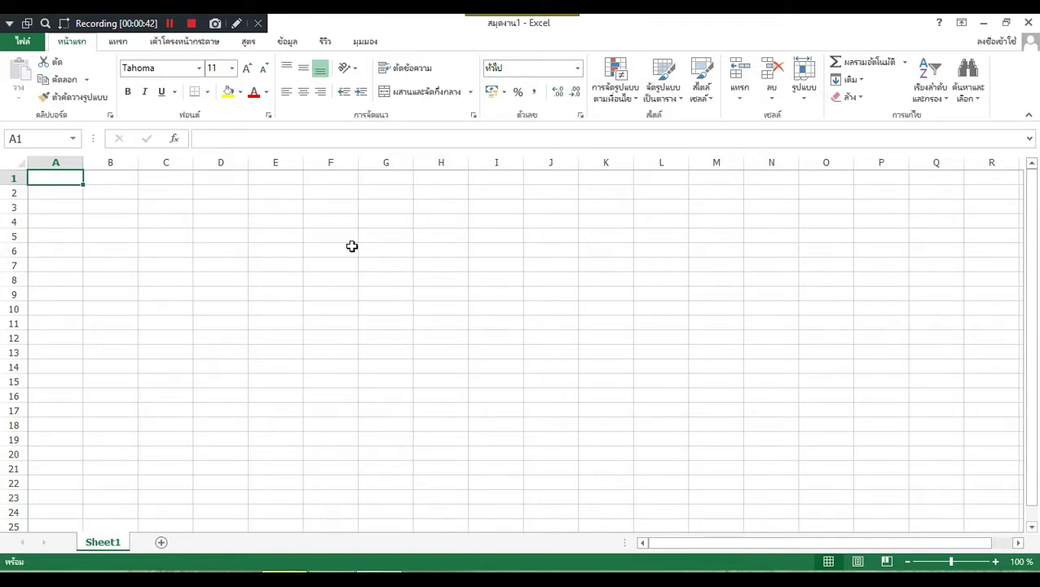
Switch between the Formulas and Data tabs, select A1:K15, return to A1 and zoom in
{"action": "left_click", "coordinate": [248, 41]}
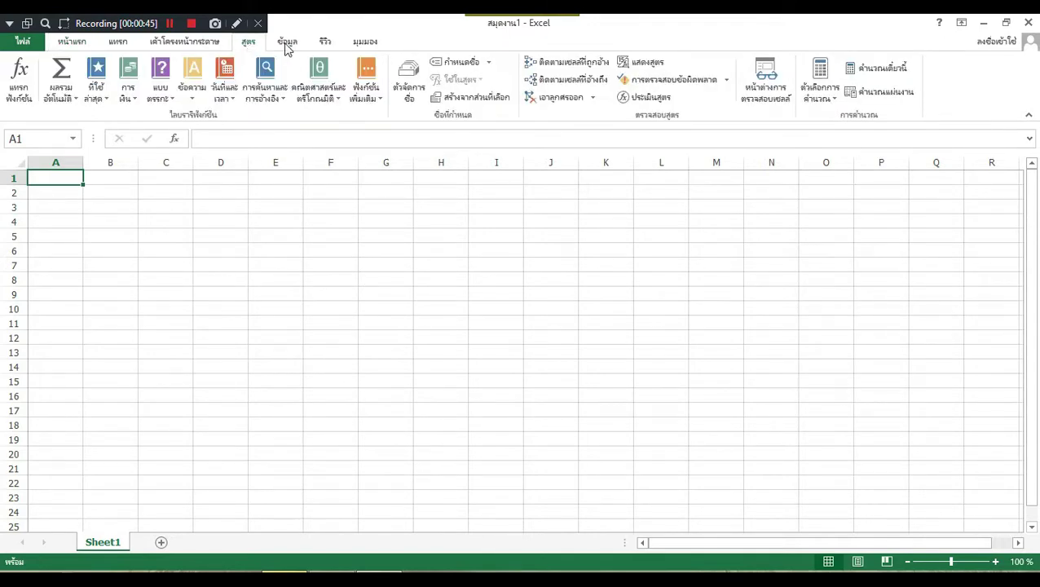
{"action": "left_click", "coordinate": [286, 45]}
{"action": "left_click", "coordinate": [249, 49]}
{"action": "left_click_drag", "start_coordinate": [64, 182], "coordinate": [588, 374]}
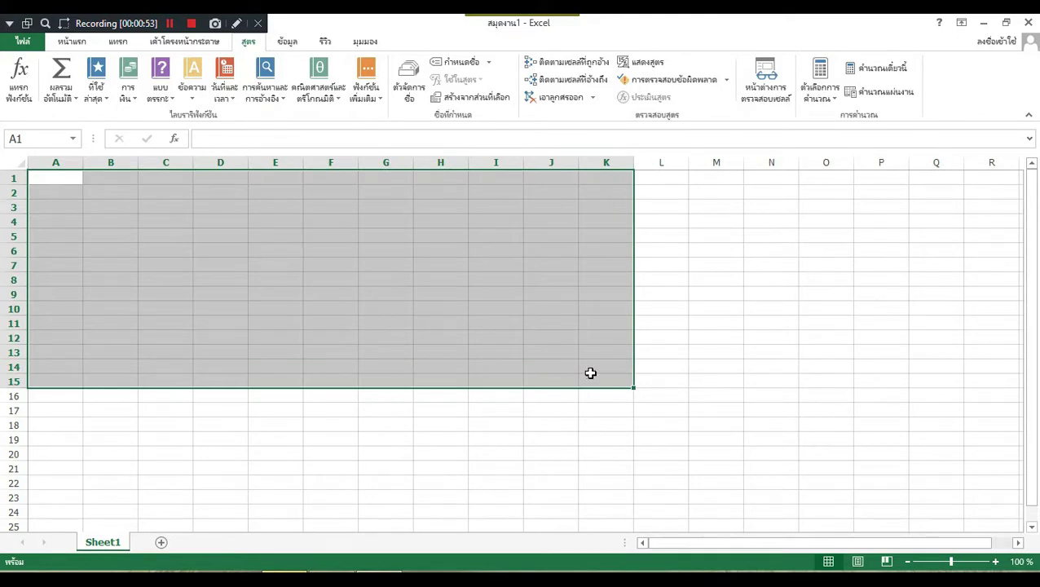
{"action": "left_click", "coordinate": [66, 181]}
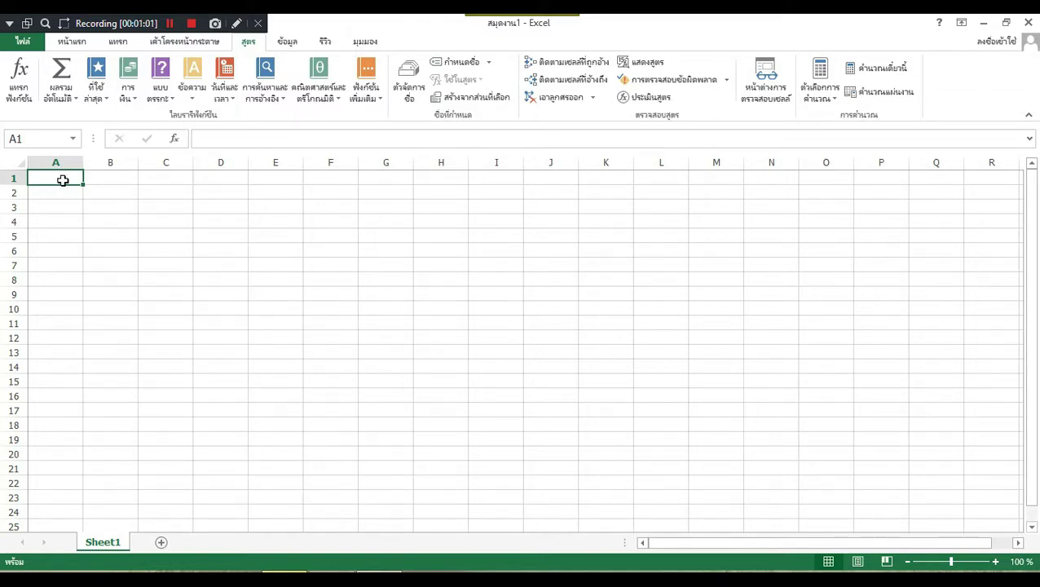
{"action": "left_click", "coordinate": [98, 181]}
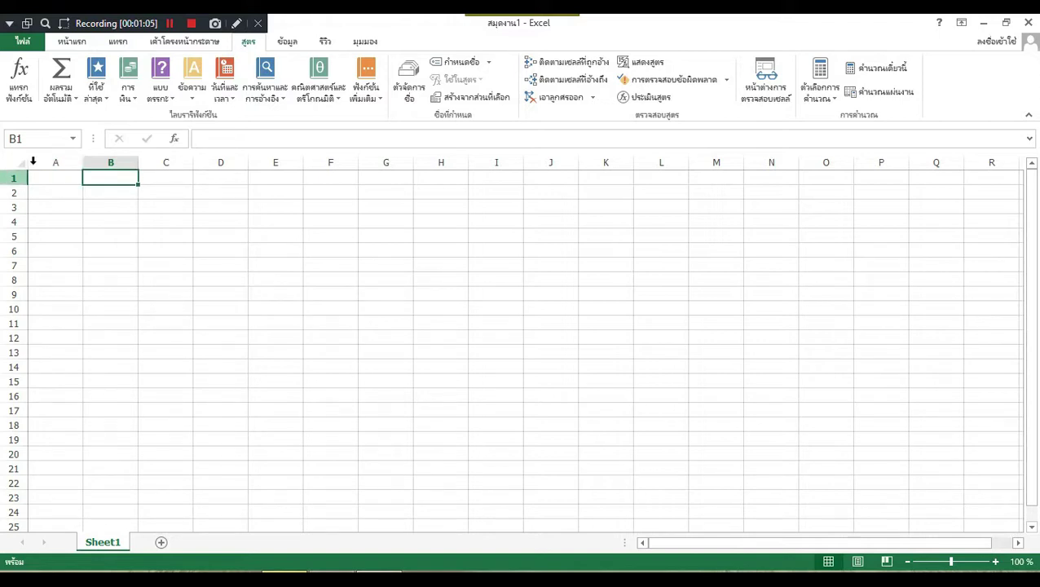
{"action": "left_click", "coordinate": [48, 179]}
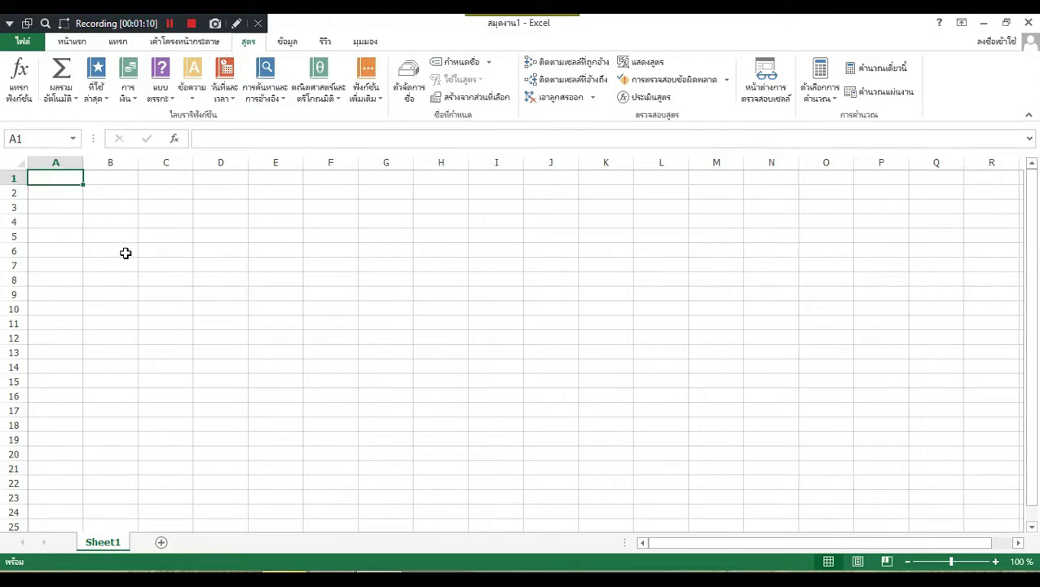
{"action": "scroll", "coordinate": [131, 260], "scroll_direction": "up", "scroll_amount": 6, "text": "ctrl"}
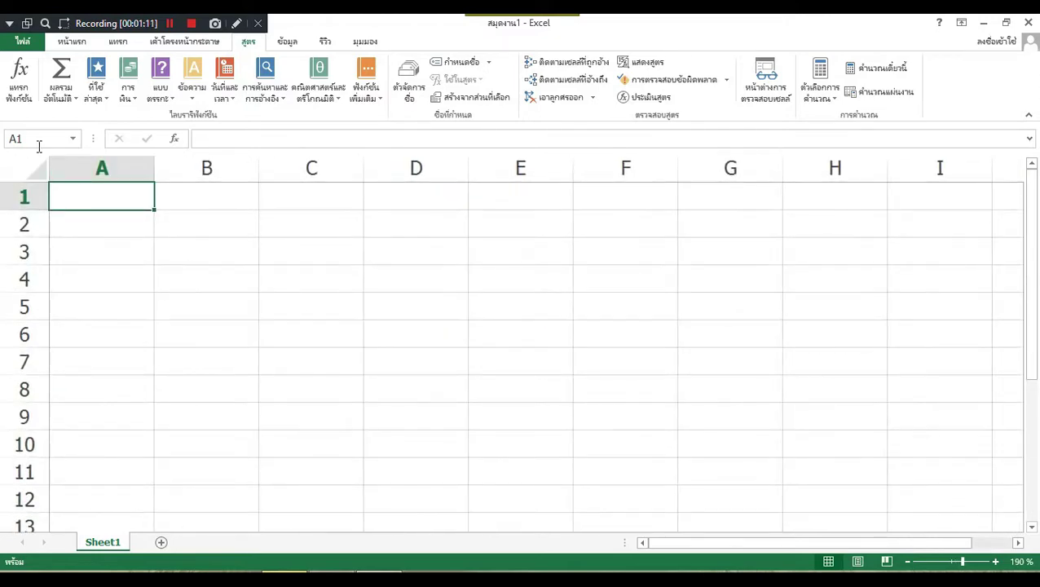
{"action": "left_click", "coordinate": [113, 215]}
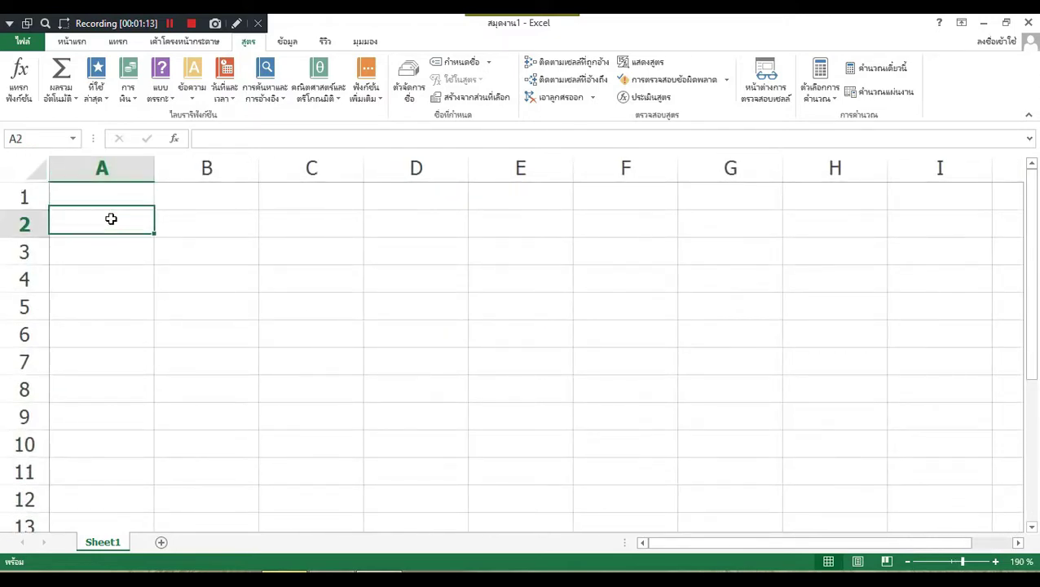
{"action": "left_click", "coordinate": [107, 249]}
{"action": "left_click", "coordinate": [115, 286]}
{"action": "left_click", "coordinate": [113, 307]}
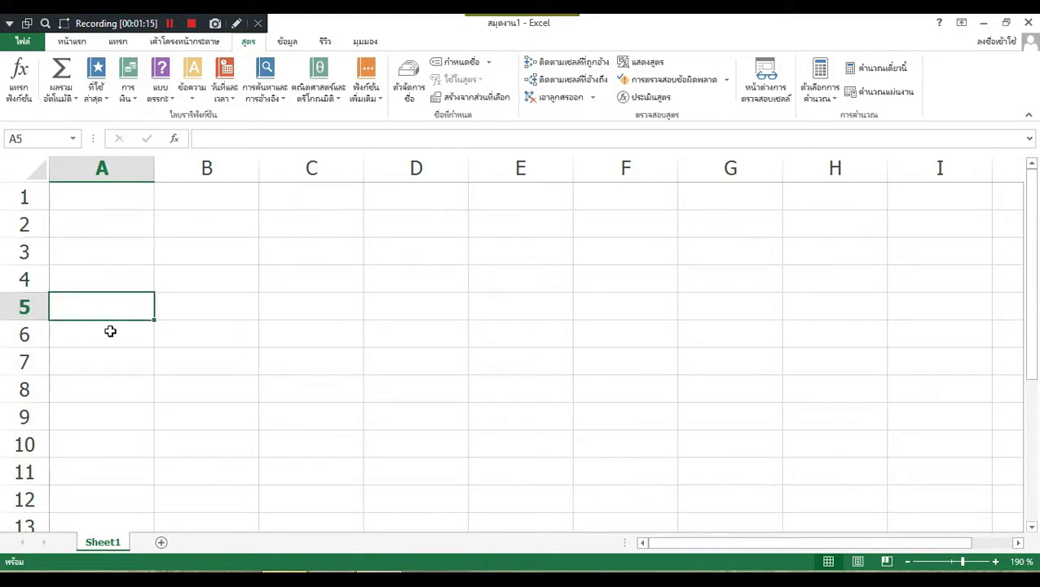
{"action": "left_click", "coordinate": [106, 335]}
{"action": "left_click", "coordinate": [196, 192]}
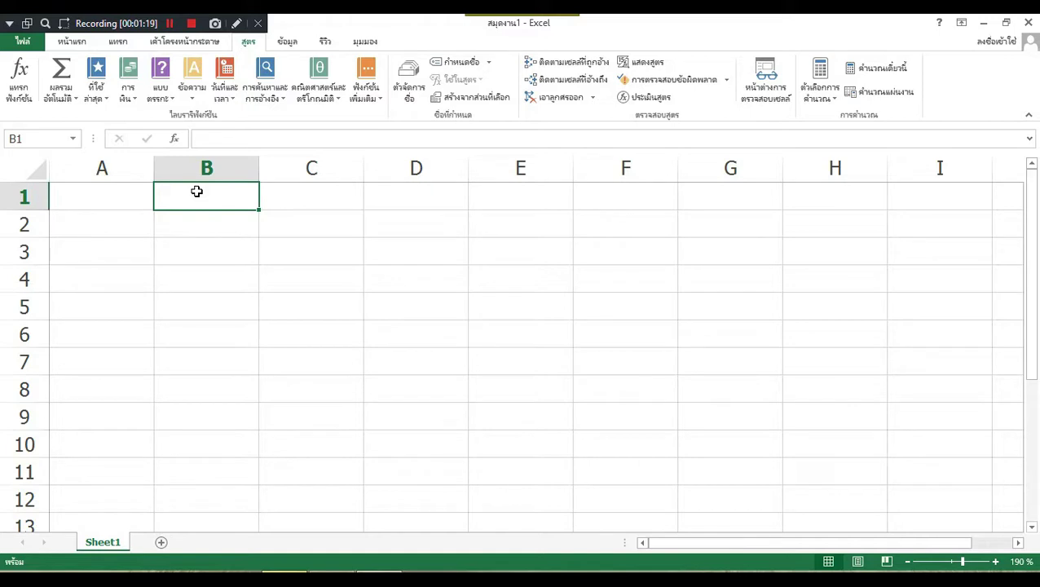
{"action": "left_click", "coordinate": [200, 224]}
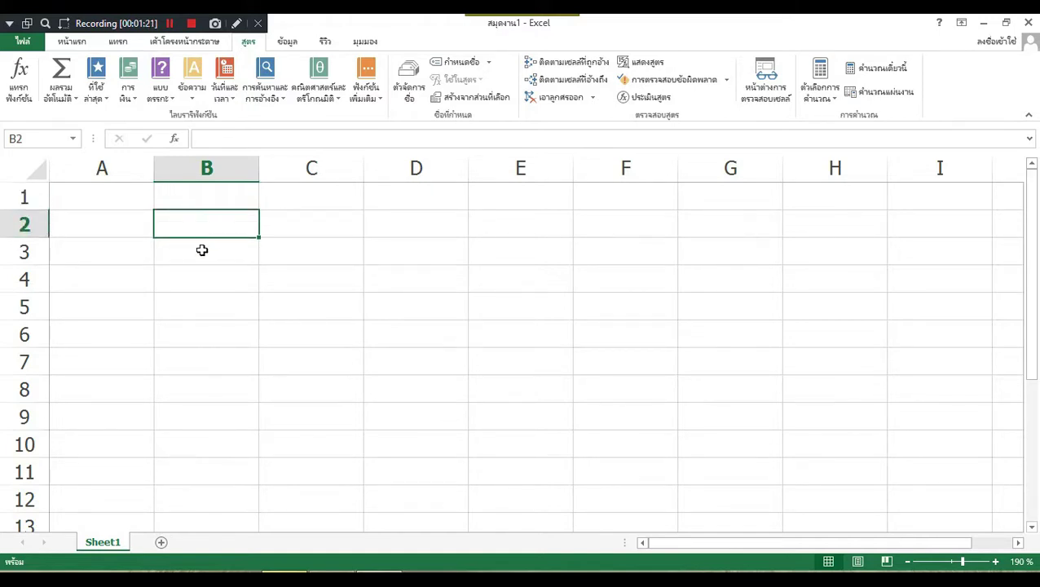
{"action": "left_click", "coordinate": [201, 251]}
{"action": "left_click", "coordinate": [200, 279]}
{"action": "left_click", "coordinate": [200, 308]}
{"action": "left_click", "coordinate": [216, 339]}
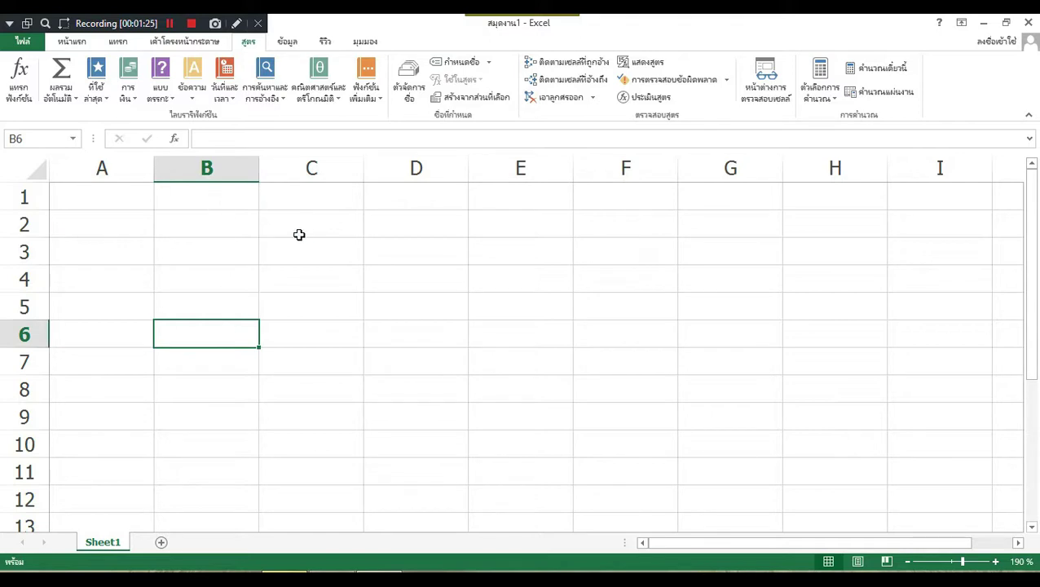
{"action": "left_click", "coordinate": [312, 198]}
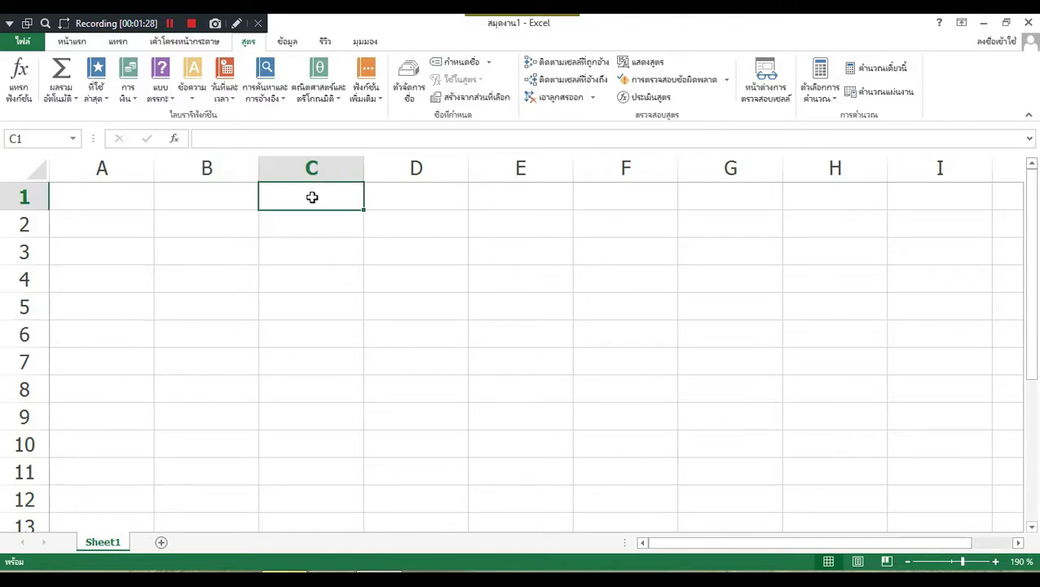
{"action": "left_click", "coordinate": [309, 223]}
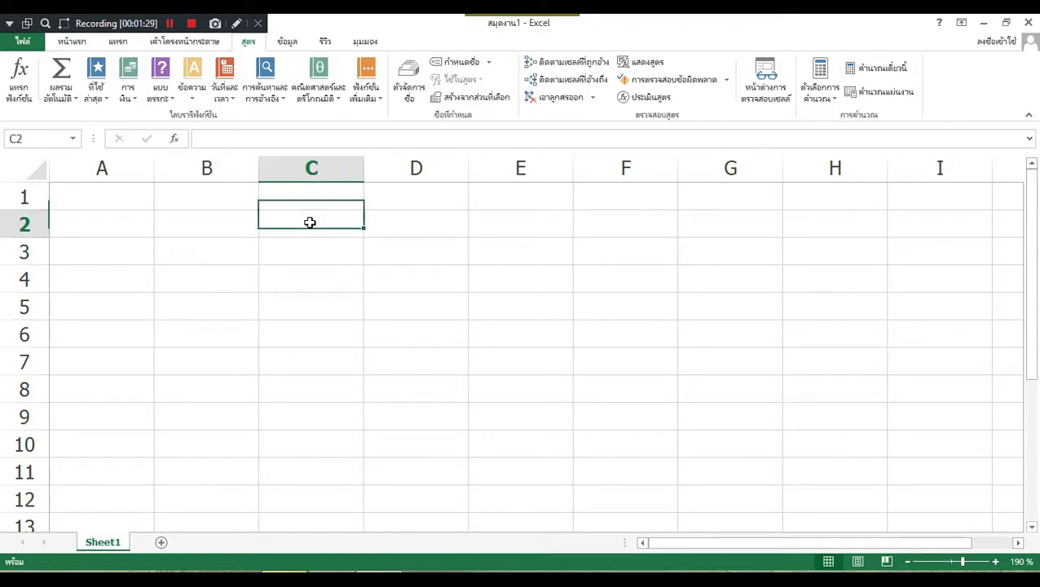
{"action": "left_click", "coordinate": [301, 257]}
{"action": "left_click", "coordinate": [302, 284]}
{"action": "left_click", "coordinate": [308, 334]}
{"action": "left_click", "coordinate": [382, 194]}
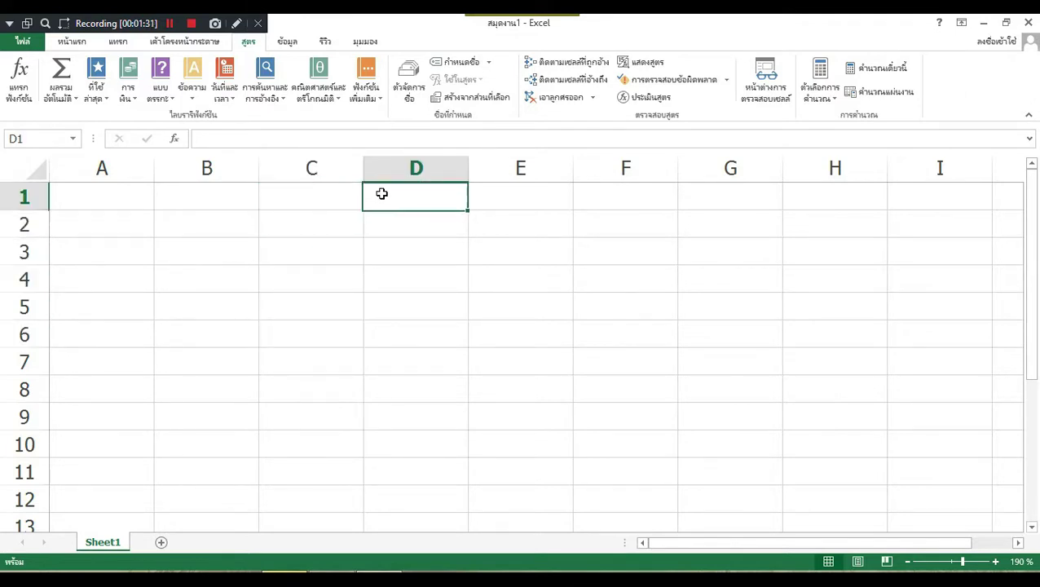
{"action": "left_click", "coordinate": [395, 224]}
{"action": "left_click", "coordinate": [397, 256]}
{"action": "left_click", "coordinate": [402, 305]}
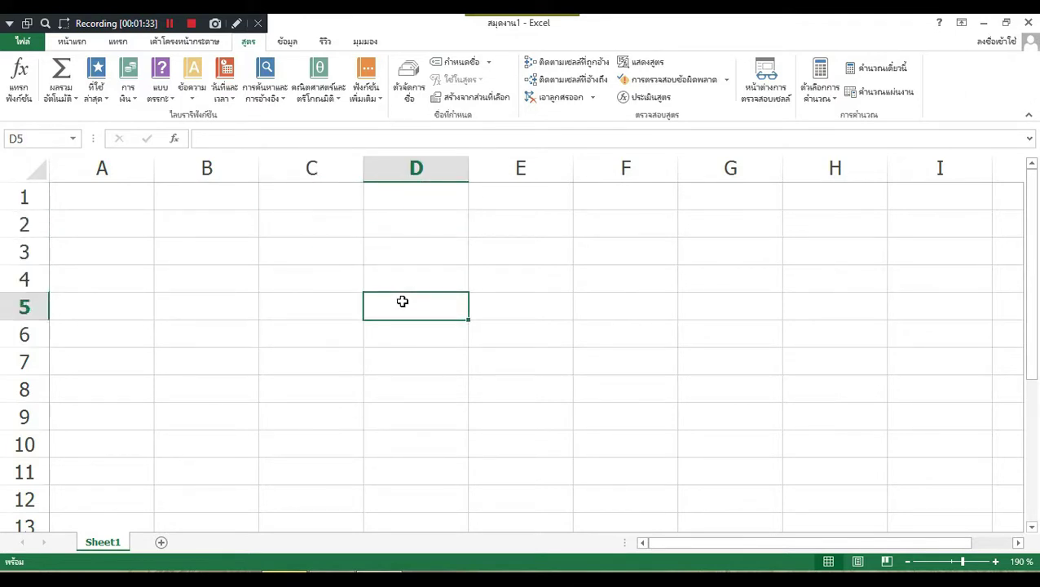
{"action": "left_click", "coordinate": [226, 142]}
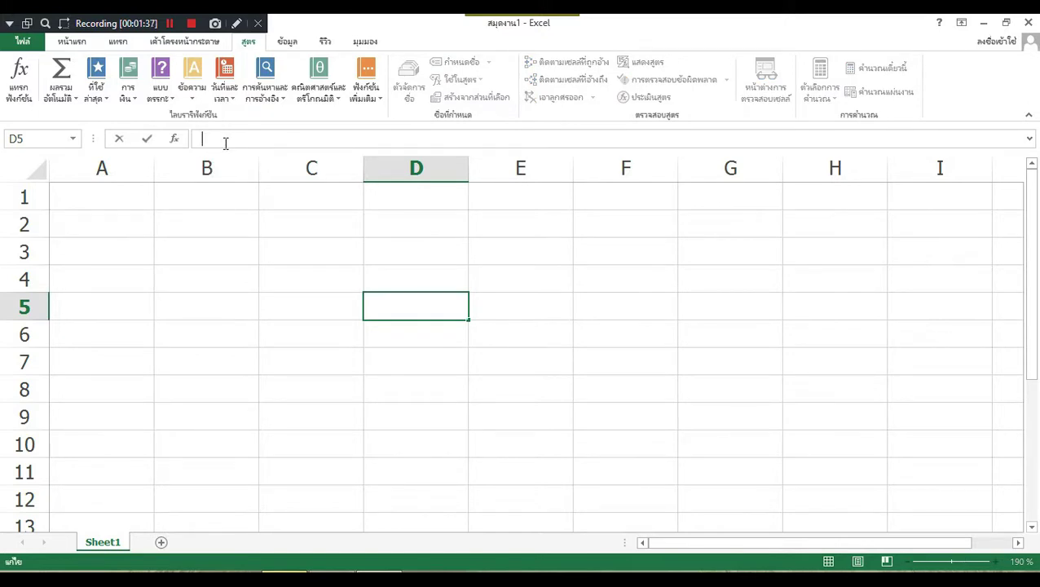
{"action": "left_click", "coordinate": [220, 203]}
{"action": "left_click", "coordinate": [227, 137]}
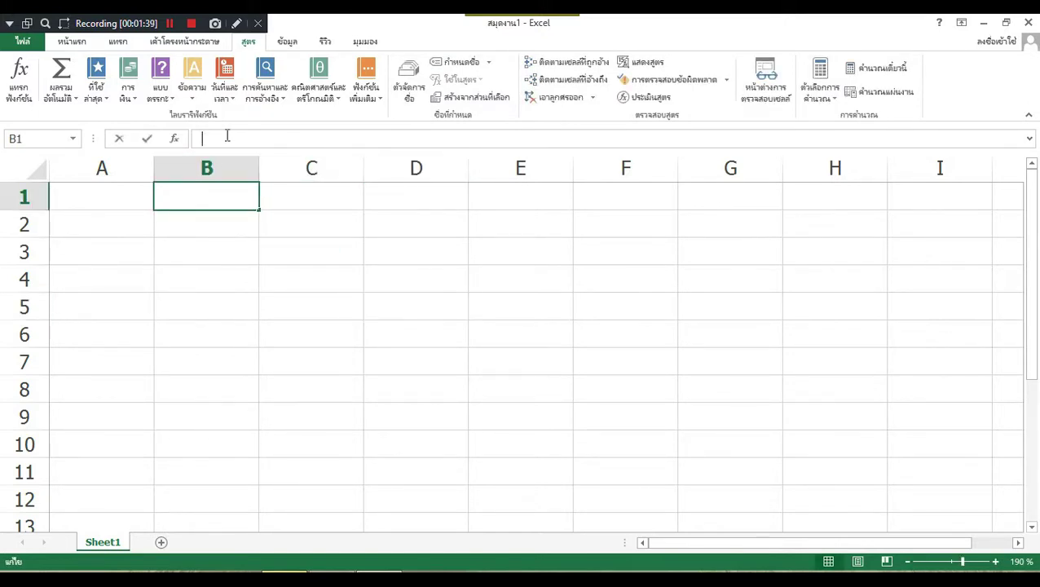
{"action": "left_click", "coordinate": [209, 187]}
{"action": "left_click", "coordinate": [238, 134]}
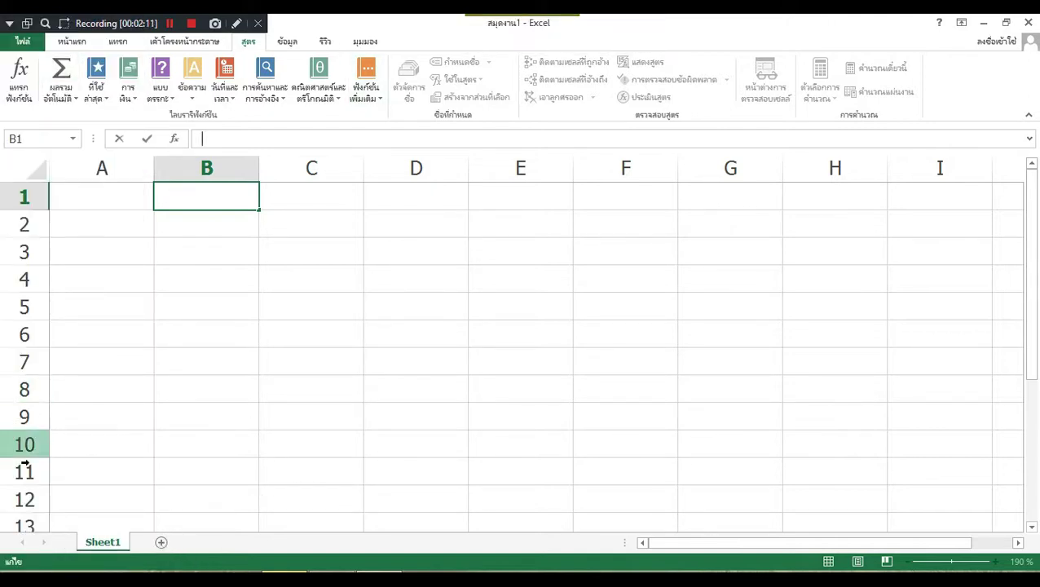
Insert a blank worksheet, then add four more with the new-sheet button
{"action": "right_click", "coordinate": [106, 546]}
{"action": "left_click", "coordinate": [152, 367]}
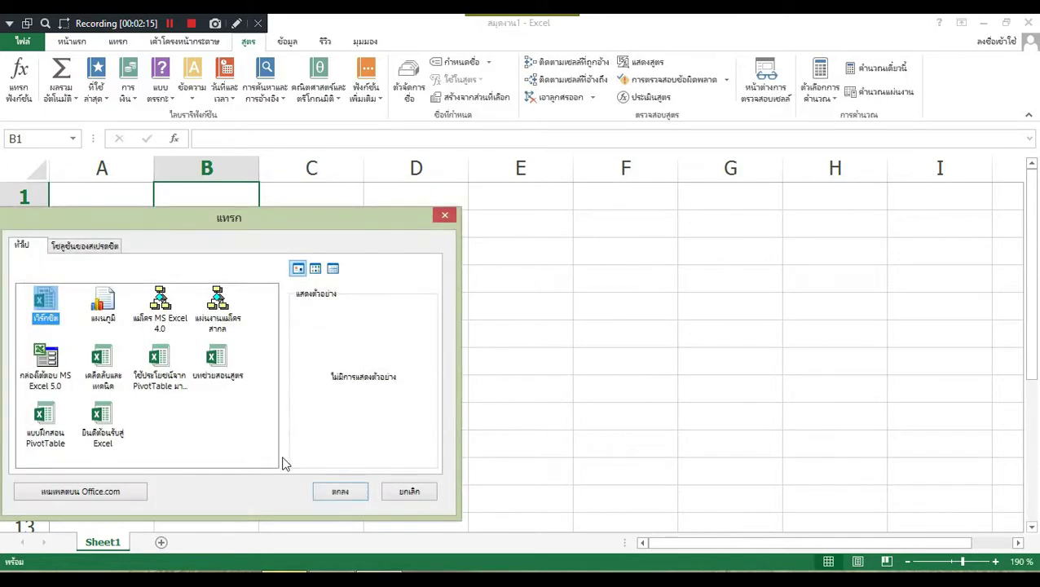
{"action": "left_click", "coordinate": [337, 494]}
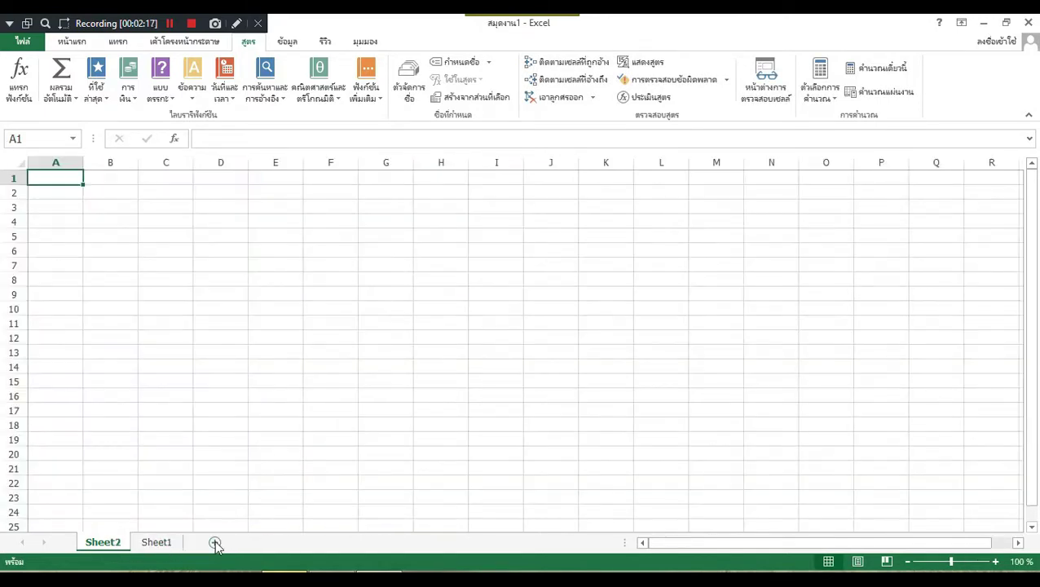
{"action": "left_click", "coordinate": [214, 542]}
{"action": "left_click", "coordinate": [268, 542]}
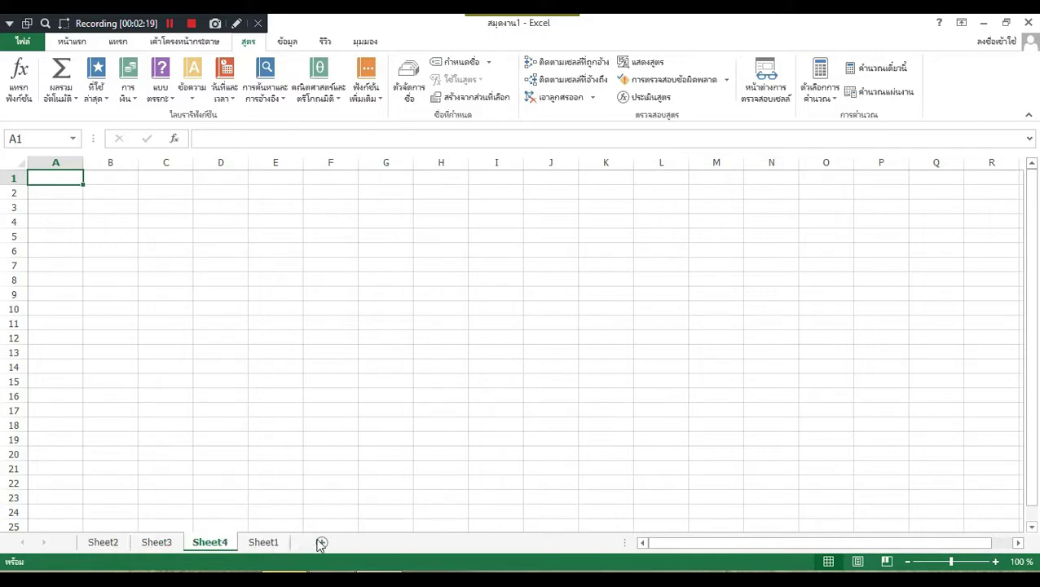
{"action": "left_click", "coordinate": [322, 543]}
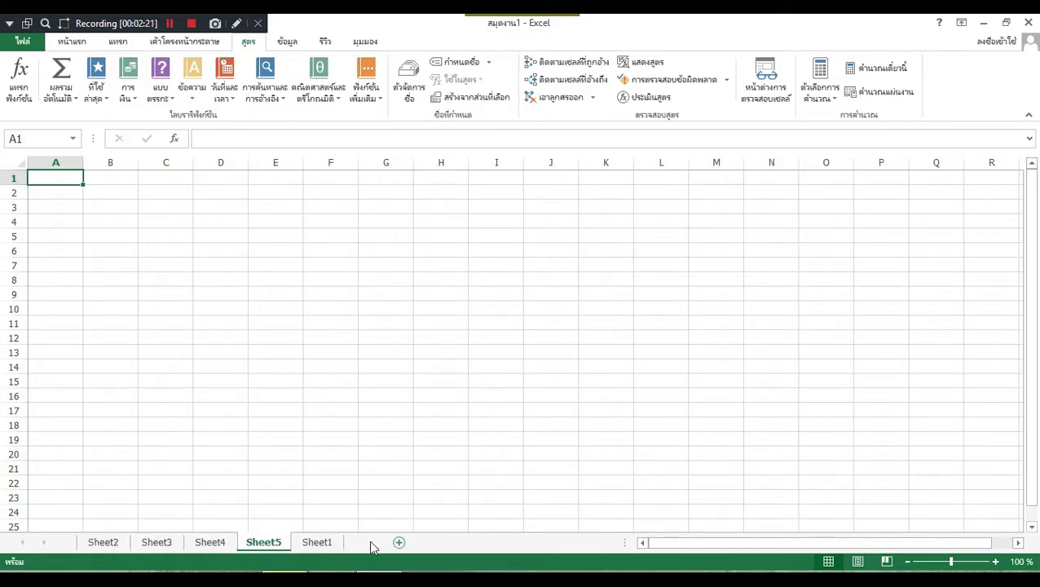
{"action": "left_click", "coordinate": [374, 542]}
Delete the extra Sheet6 and go to Sheet2
{"action": "right_click", "coordinate": [319, 545]}
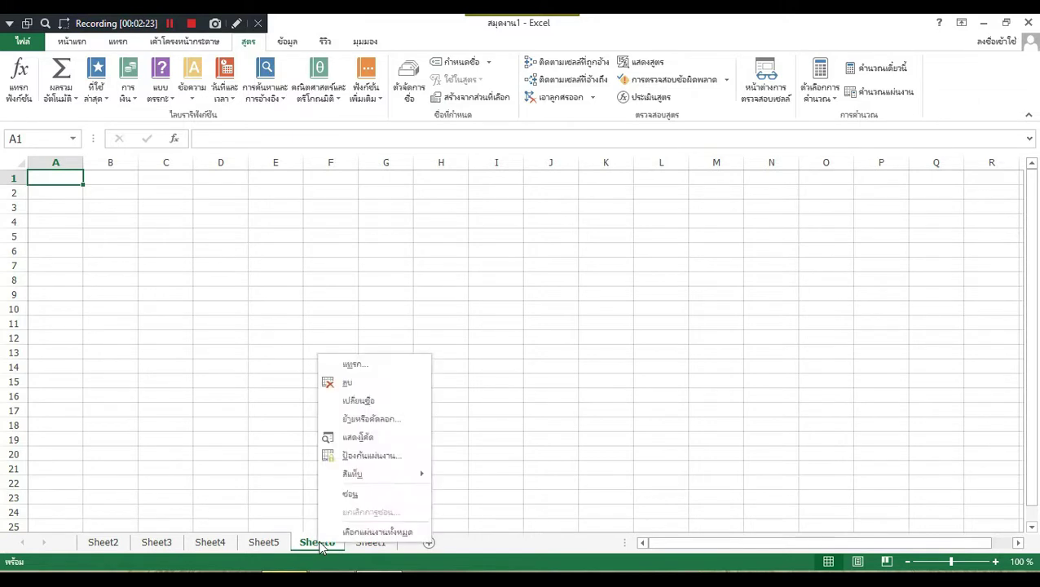
{"action": "left_click", "coordinate": [371, 379]}
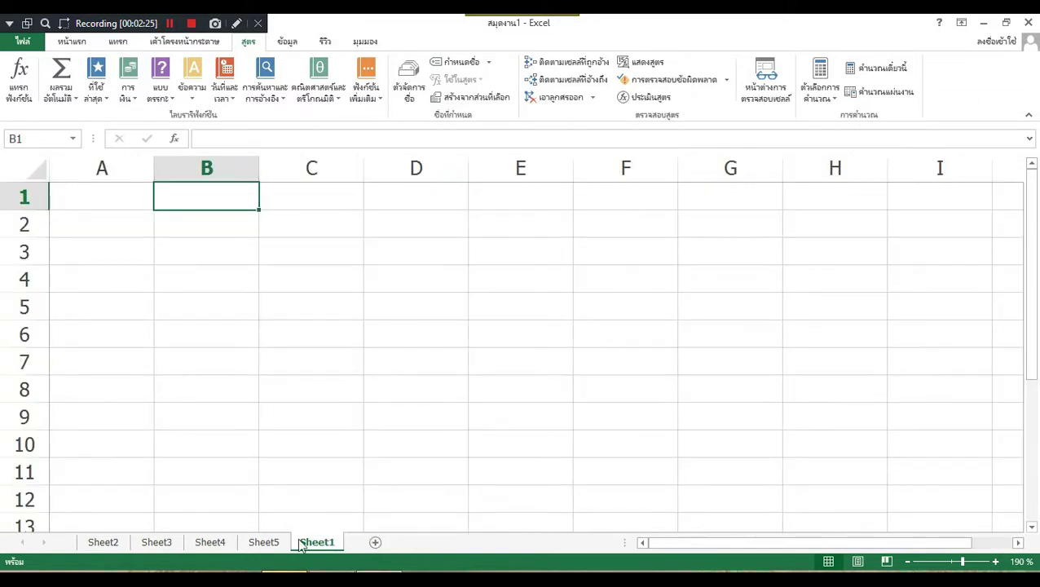
{"action": "left_click", "coordinate": [264, 545]}
{"action": "left_click", "coordinate": [103, 545]}
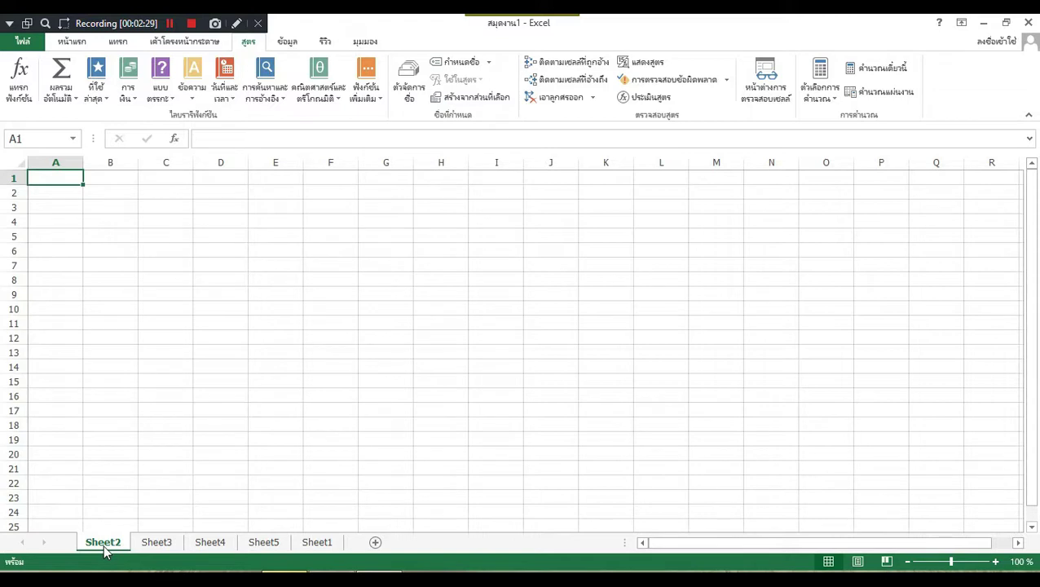
Rename Sheet2 to January and Sheet3 to February
{"action": "double_click", "coordinate": [104, 543]}
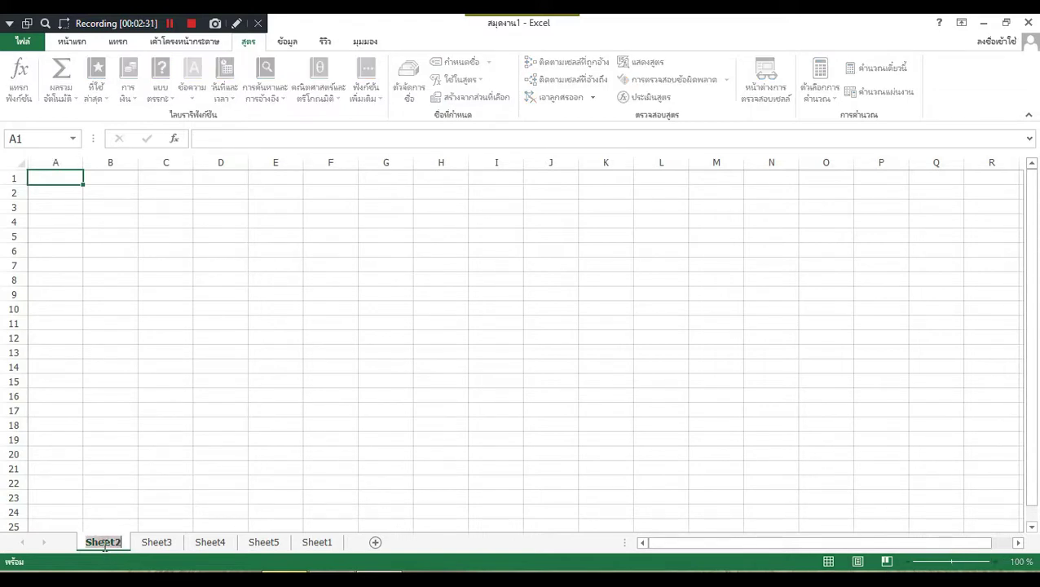
{"action": "type", "text": "Janua"}
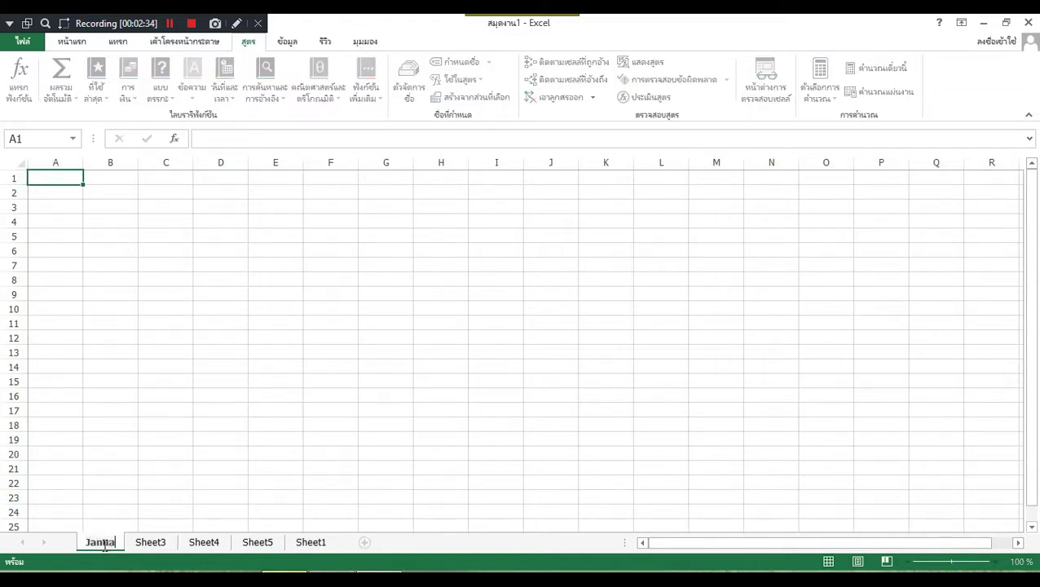
{"action": "type", "text": "ry"}
{"action": "left_click", "coordinate": [163, 548]}
{"action": "double_click", "coordinate": [163, 544]}
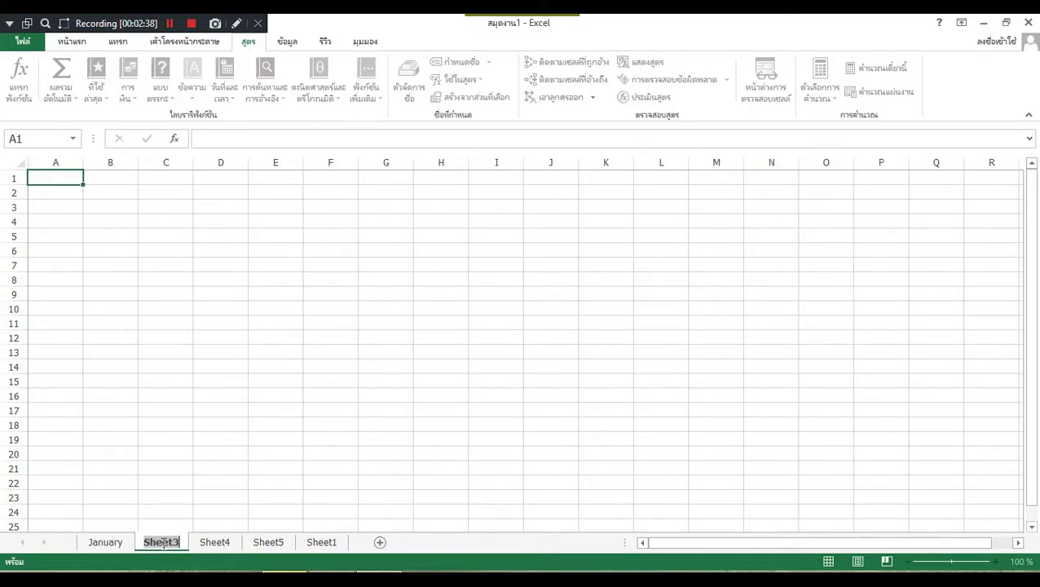
{"action": "type", "text": "Feb"}
{"action": "type", "text": "ru"}
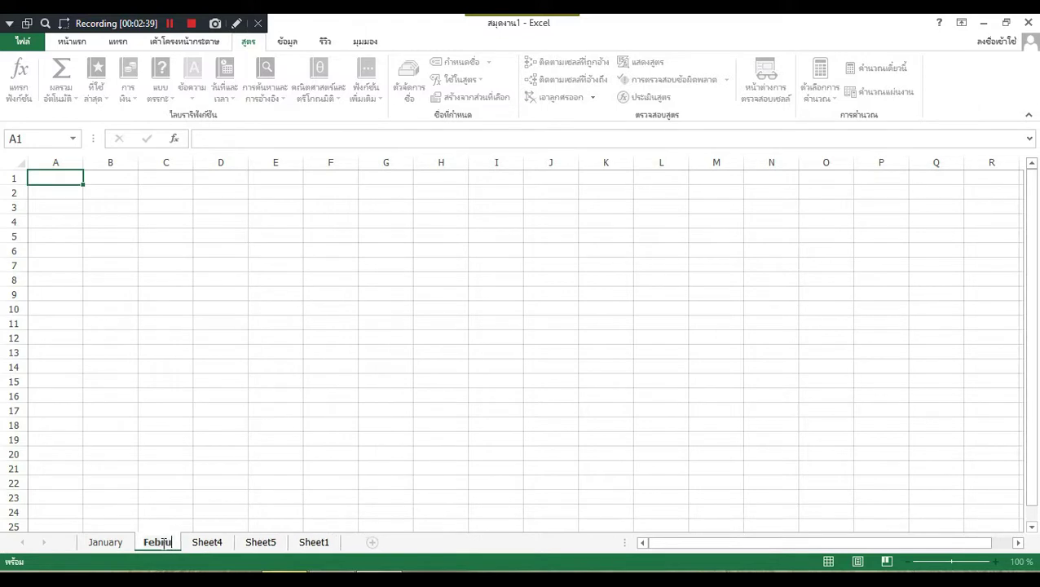
{"action": "type", "text": "ary"}
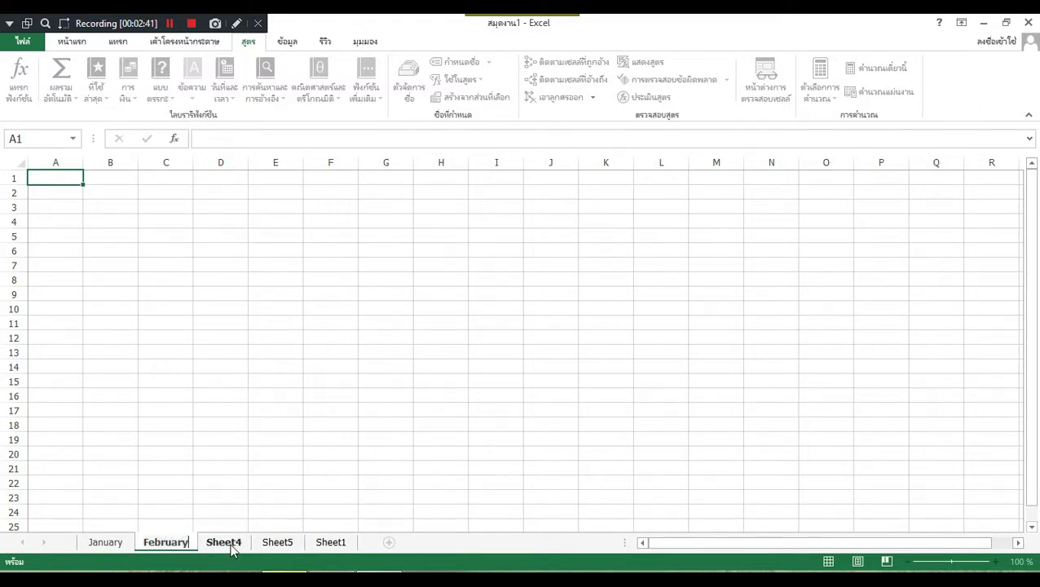
Rename the next three sheets March, April and May
{"action": "double_click", "coordinate": [232, 544]}
{"action": "type", "text": "Mar"}
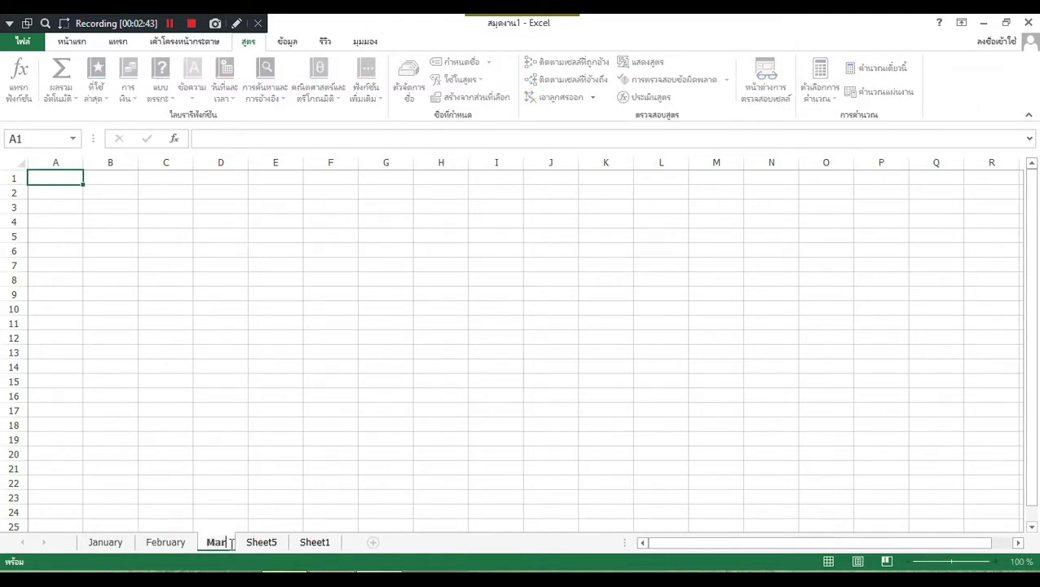
{"action": "type", "text": "ch"}
{"action": "left_click", "coordinate": [262, 540]}
{"action": "double_click", "coordinate": [263, 540]}
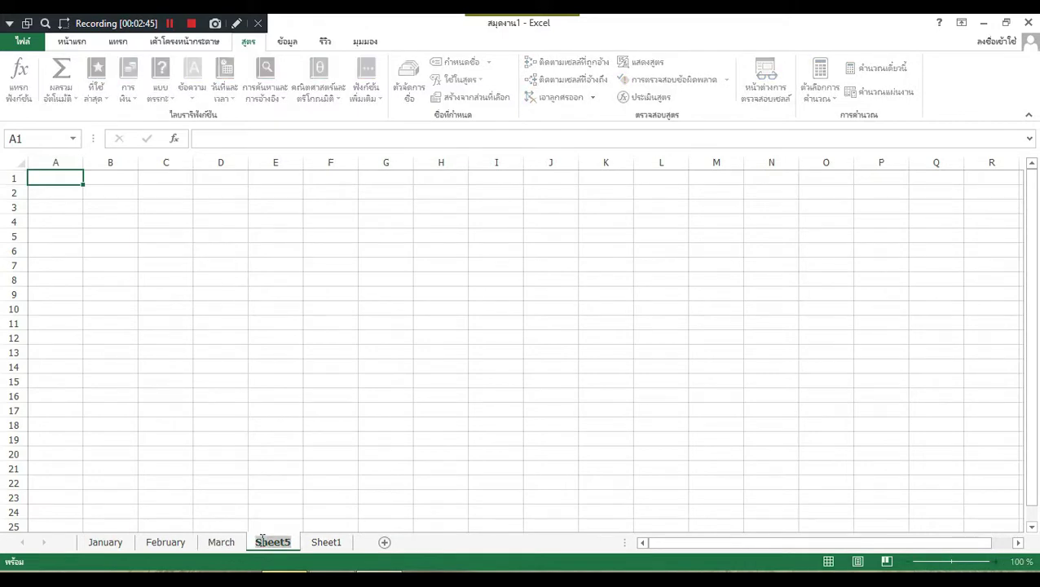
{"action": "type", "text": "April"}
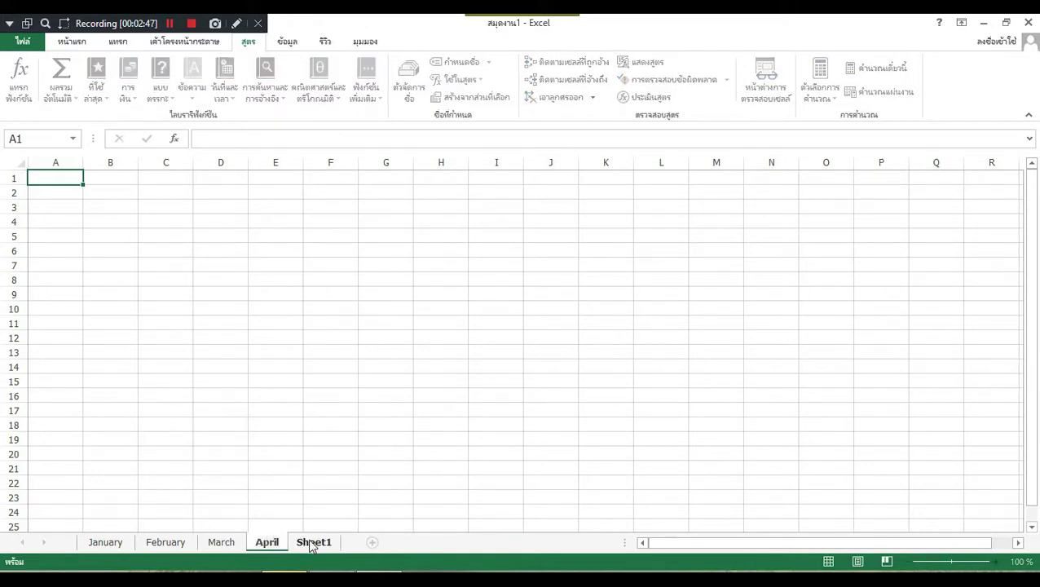
{"action": "double_click", "coordinate": [314, 542]}
{"action": "type", "text": "Ma"}
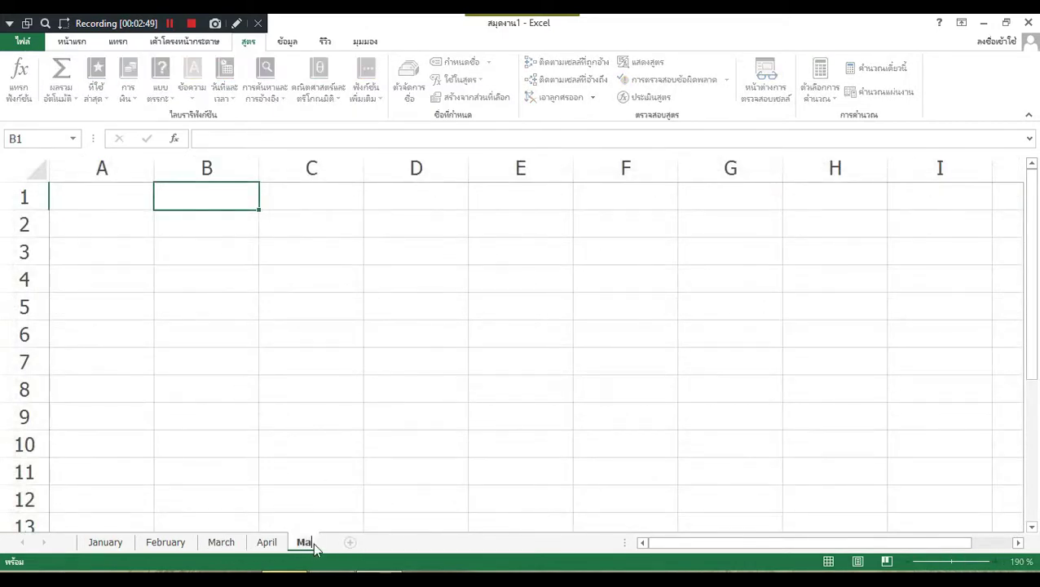
{"action": "type", "text": "y"}
{"action": "left_click", "coordinate": [339, 485]}
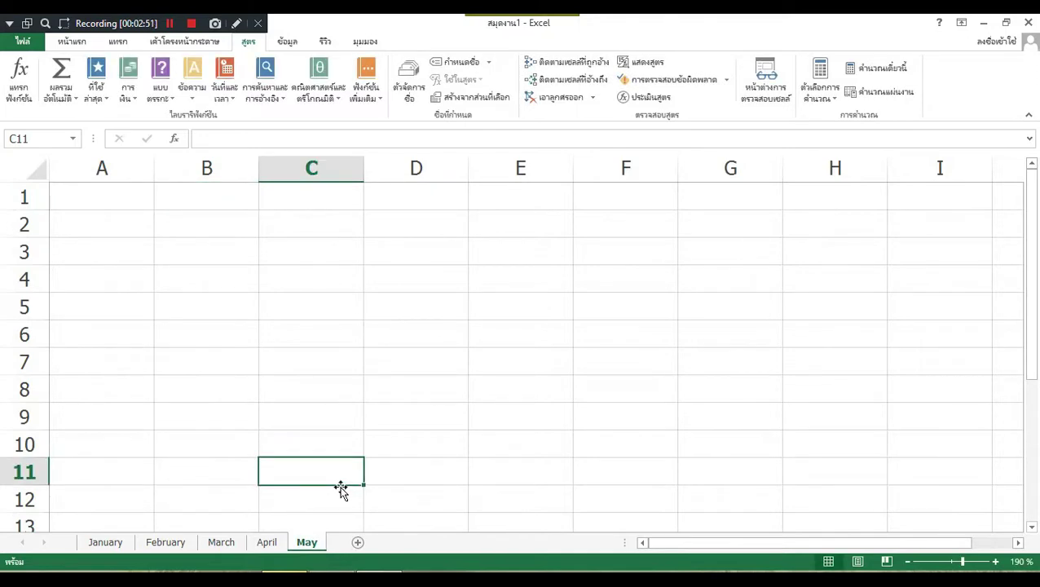
{"action": "left_click", "coordinate": [119, 543]}
Colour the January tab orange, February green and March yellow
{"action": "right_click", "coordinate": [121, 544]}
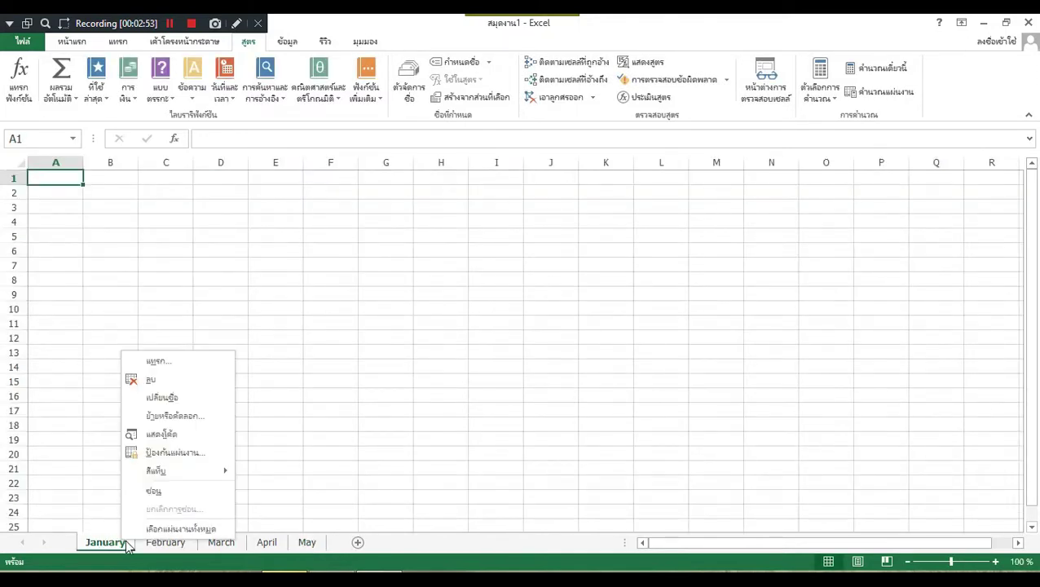
{"action": "mouse_move", "coordinate": [176, 475]}
{"action": "left_click", "coordinate": [308, 475]}
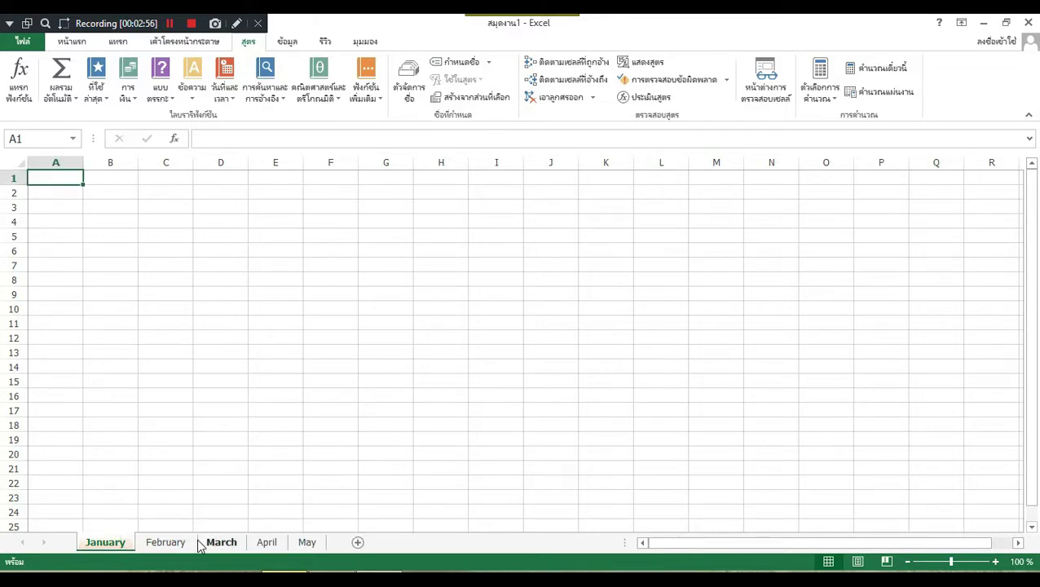
{"action": "right_click", "coordinate": [165, 542]}
{"action": "mouse_move", "coordinate": [223, 466]}
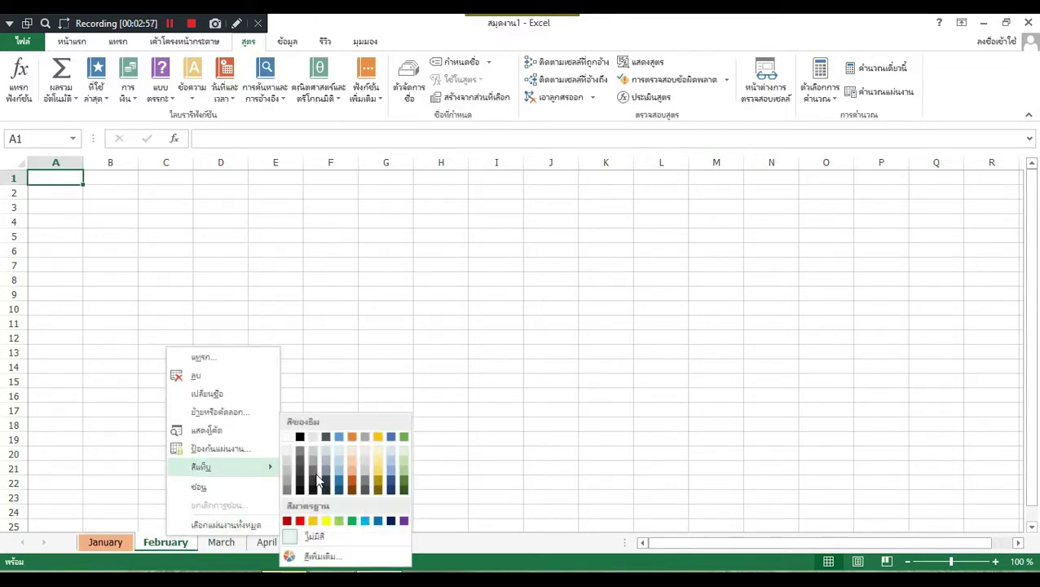
{"action": "left_click", "coordinate": [399, 475]}
{"action": "left_click", "coordinate": [221, 542]}
{"action": "right_click", "coordinate": [221, 542]}
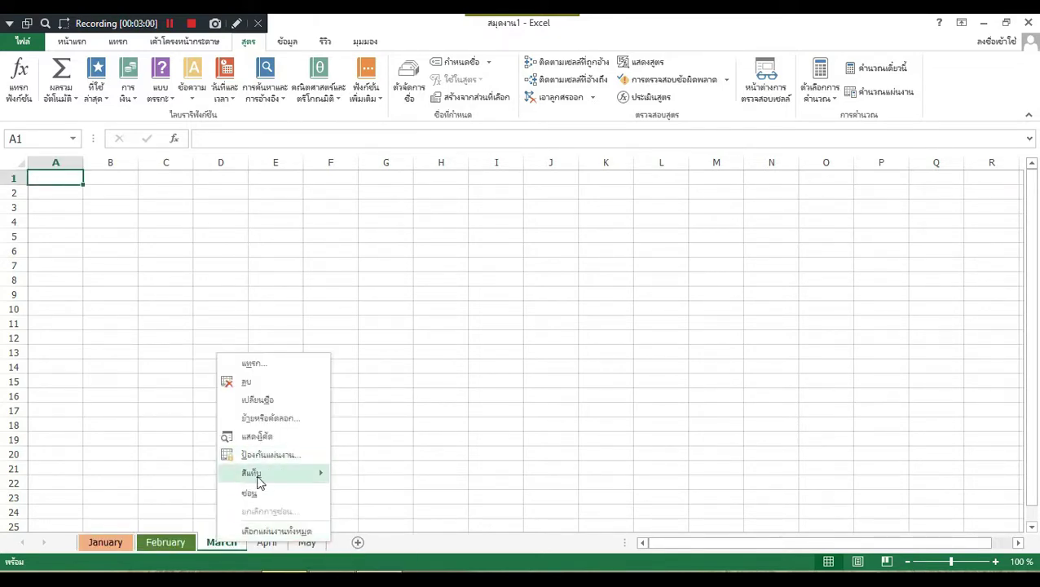
{"action": "mouse_move", "coordinate": [255, 473]}
{"action": "left_click", "coordinate": [365, 523]}
Colour the April tab red and the May tab purple
{"action": "left_click", "coordinate": [275, 544]}
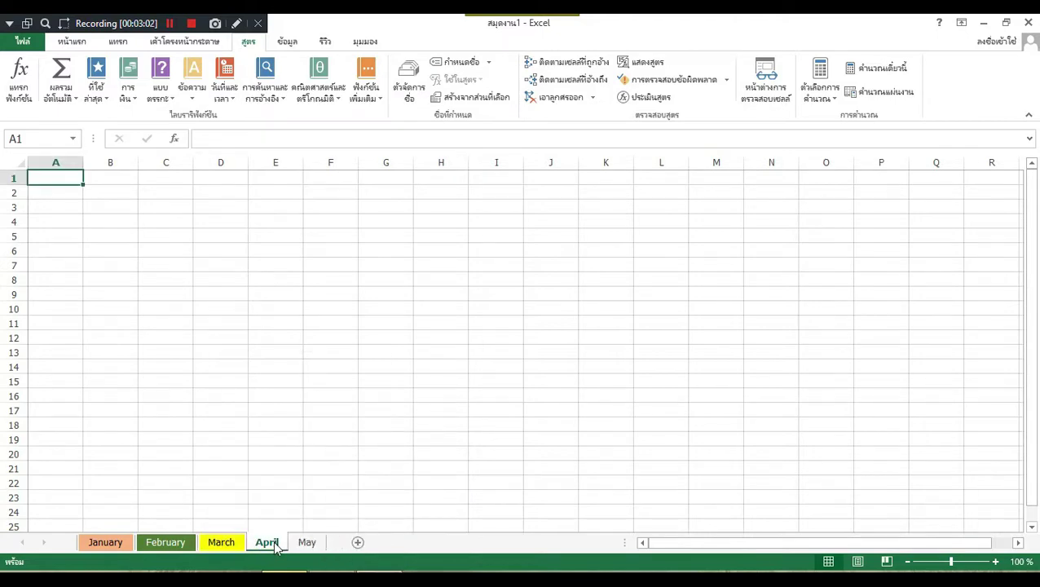
{"action": "right_click", "coordinate": [277, 546]}
{"action": "mouse_move", "coordinate": [346, 474]}
{"action": "left_click", "coordinate": [408, 520]}
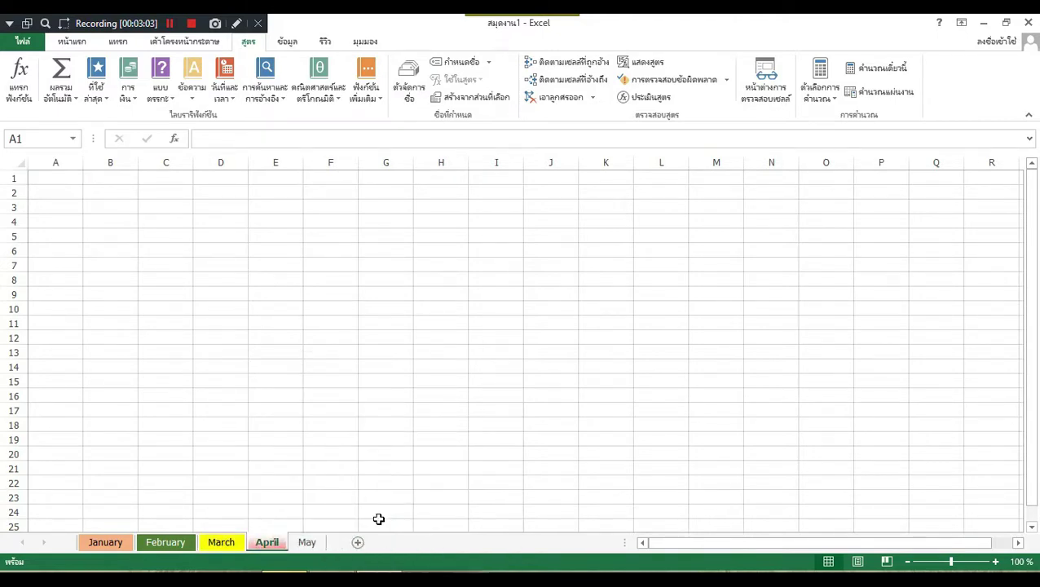
{"action": "right_click", "coordinate": [306, 544]}
{"action": "mouse_move", "coordinate": [393, 476]}
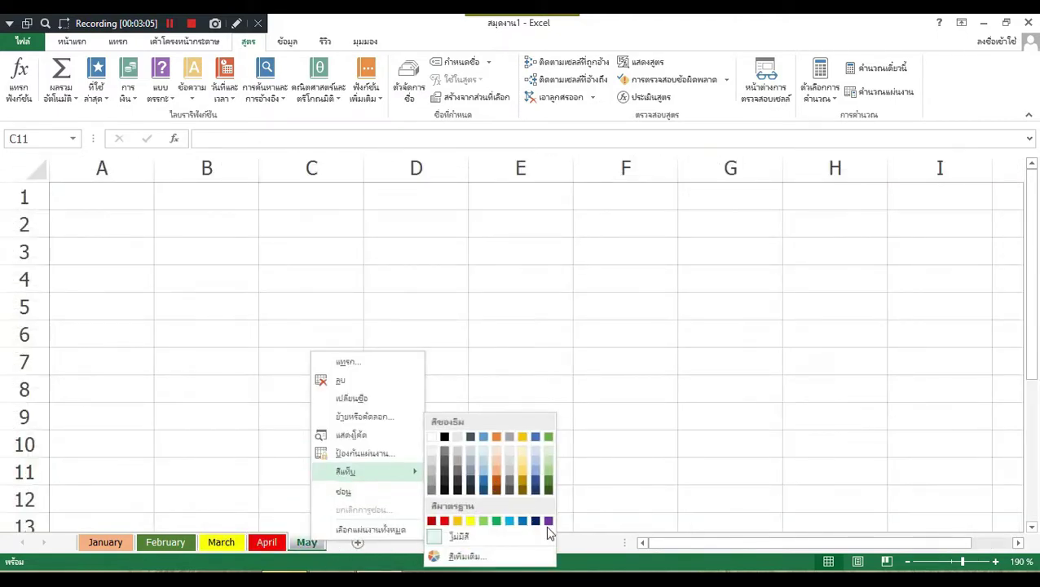
{"action": "left_click", "coordinate": [548, 533]}
{"action": "left_click", "coordinate": [500, 473]}
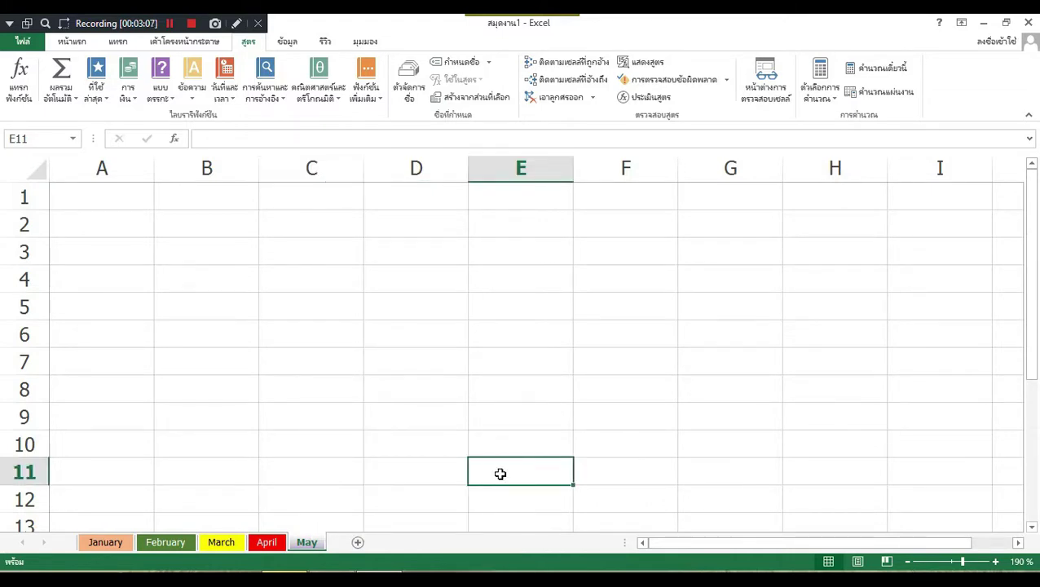
Start typing the January heading in cell B4 on the January sheet
{"action": "right_click", "coordinate": [119, 545]}
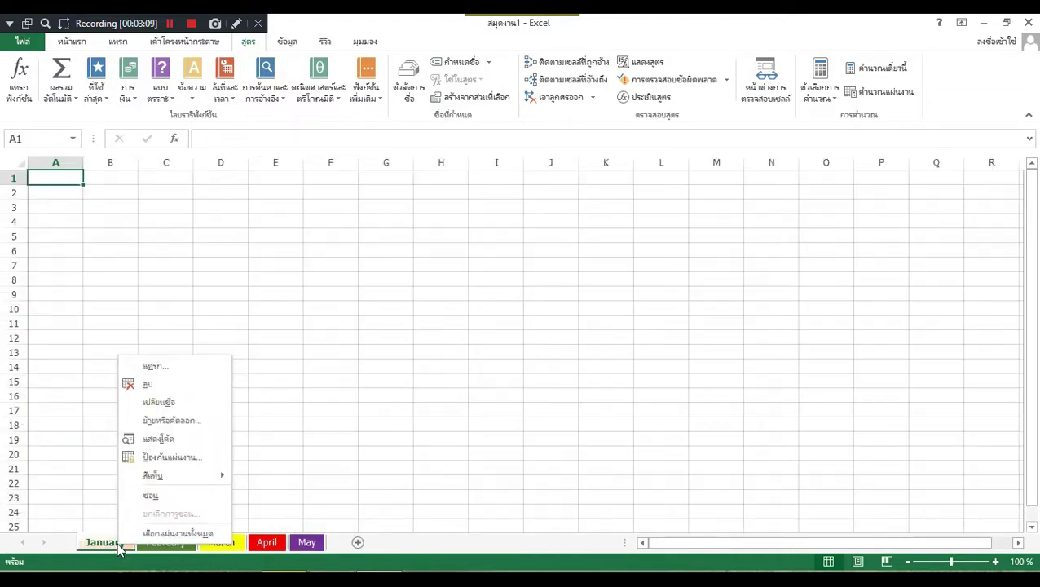
{"action": "left_click", "coordinate": [362, 417]}
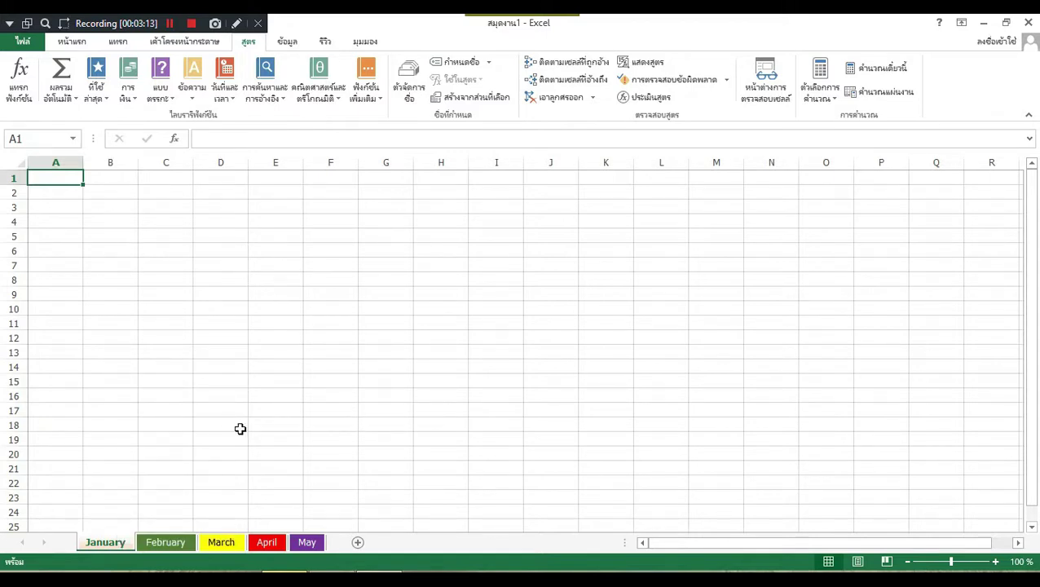
{"action": "left_click", "coordinate": [122, 223]}
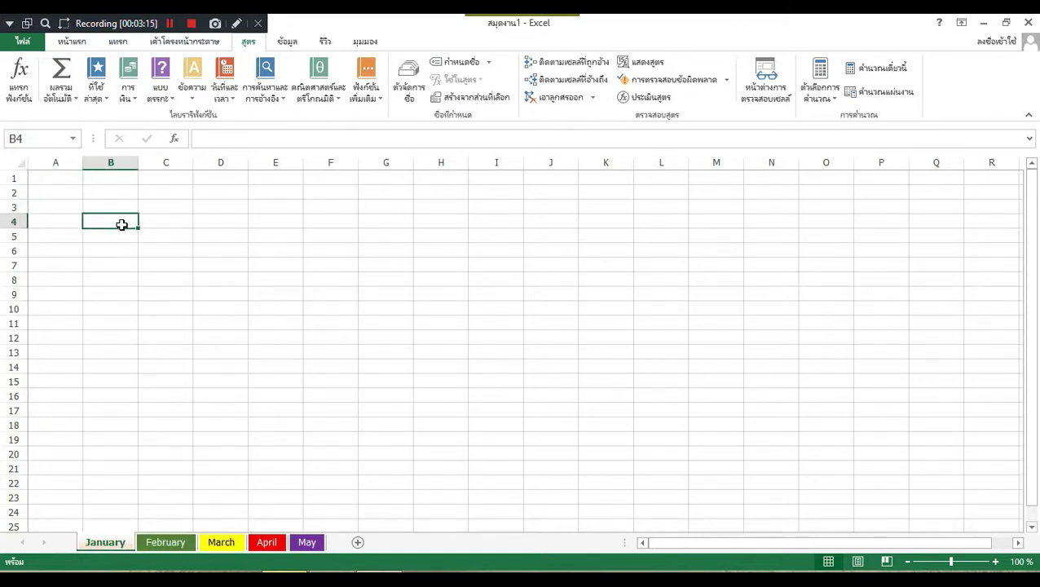
{"action": "type", "text": "Jana"}
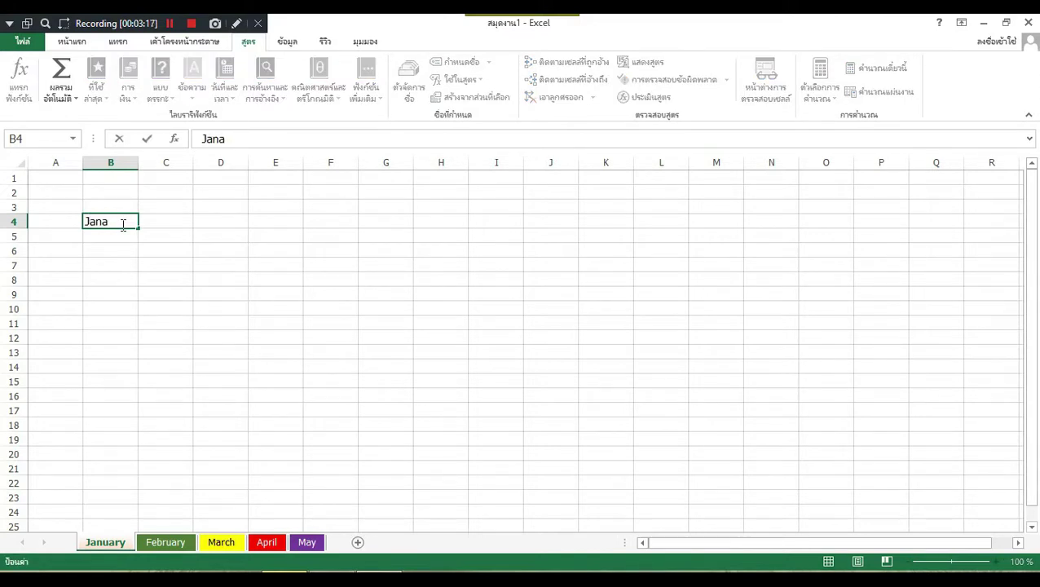
{"action": "type", "text": "ry"}
{"action": "key", "text": "BackSpace"}
{"action": "key", "text": "BackSpace"}
{"action": "key", "text": "BackSpace"}
Finish the January heading in B4 and fill B4:H17 with yellow
{"action": "type", "text": "n"}
{"action": "left_click", "coordinate": [165, 264]}
{"action": "left_click_drag", "start_coordinate": [116, 225], "coordinate": [456, 412]}
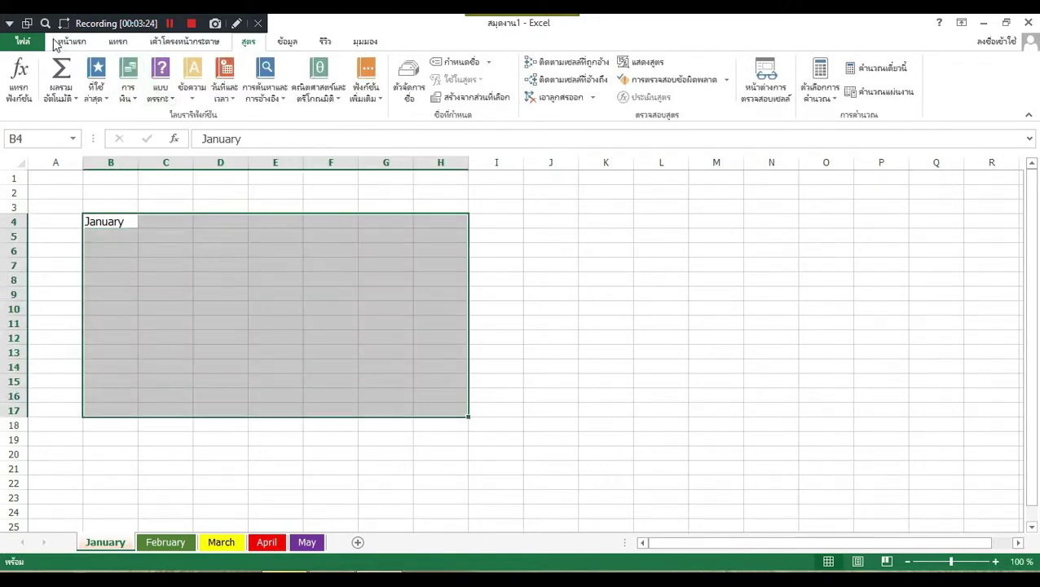
{"action": "left_click", "coordinate": [71, 41]}
{"action": "left_click", "coordinate": [228, 91]}
{"action": "left_click_drag", "start_coordinate": [237, 263], "coordinate": [318, 300]}
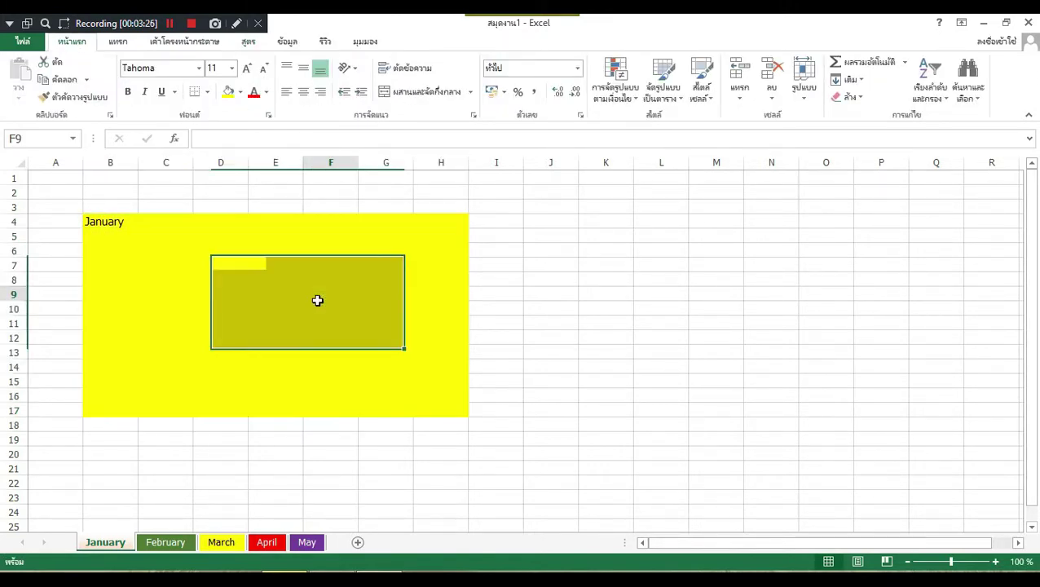
{"action": "left_click", "coordinate": [318, 300]}
{"action": "left_click", "coordinate": [322, 410]}
{"action": "left_click", "coordinate": [318, 438]}
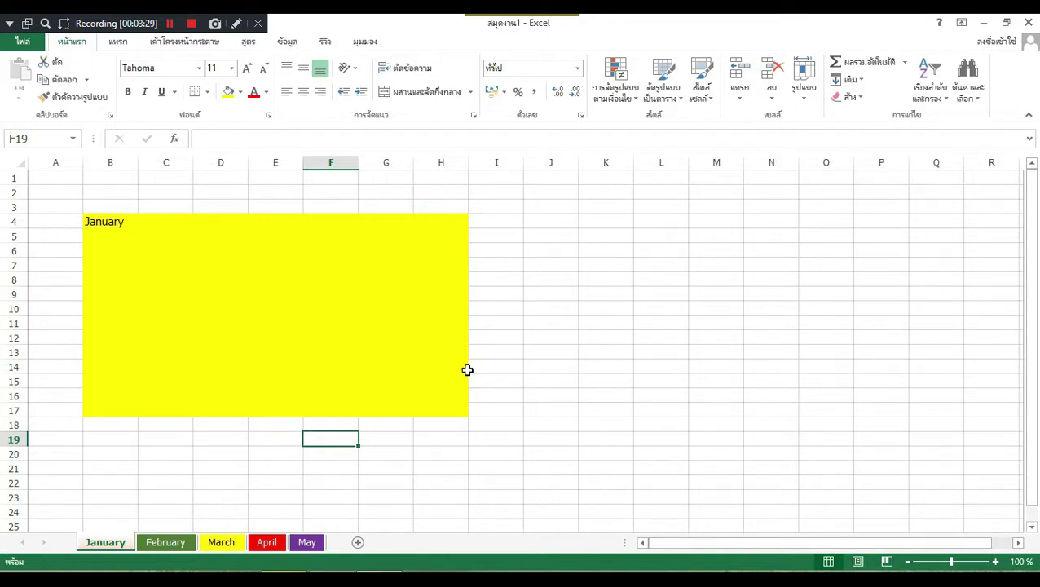
Copy the January sheet to the end of the workbook
{"action": "right_click", "coordinate": [104, 543]}
{"action": "left_click", "coordinate": [155, 418]}
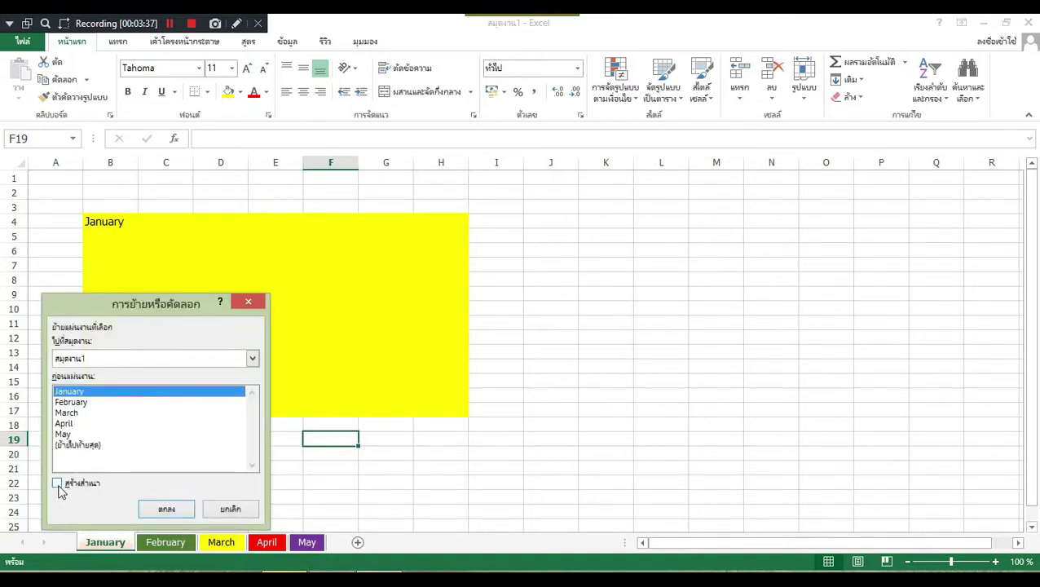
{"action": "left_click", "coordinate": [68, 445]}
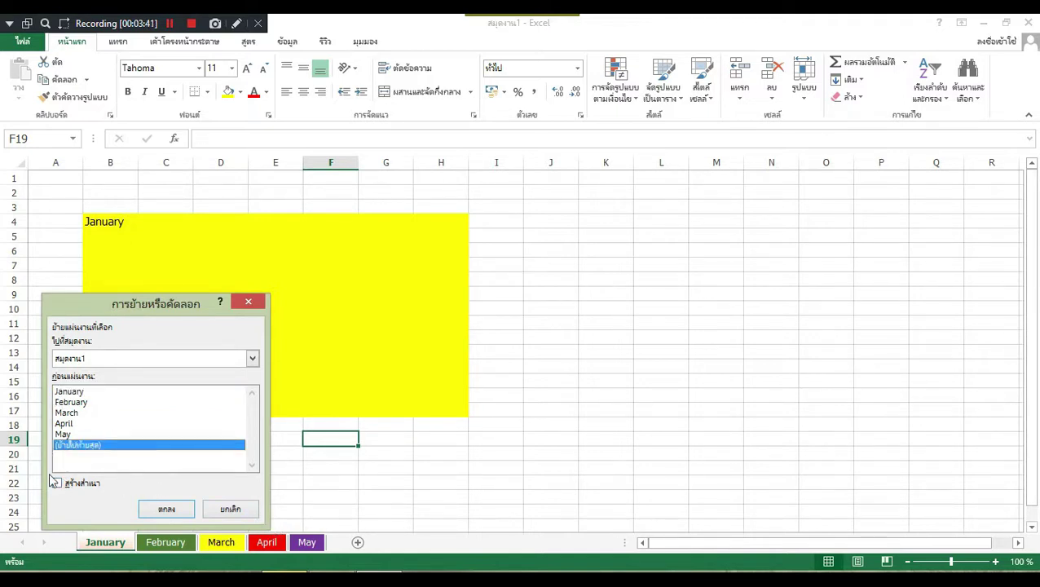
{"action": "left_click", "coordinate": [59, 484]}
{"action": "left_click", "coordinate": [155, 505]}
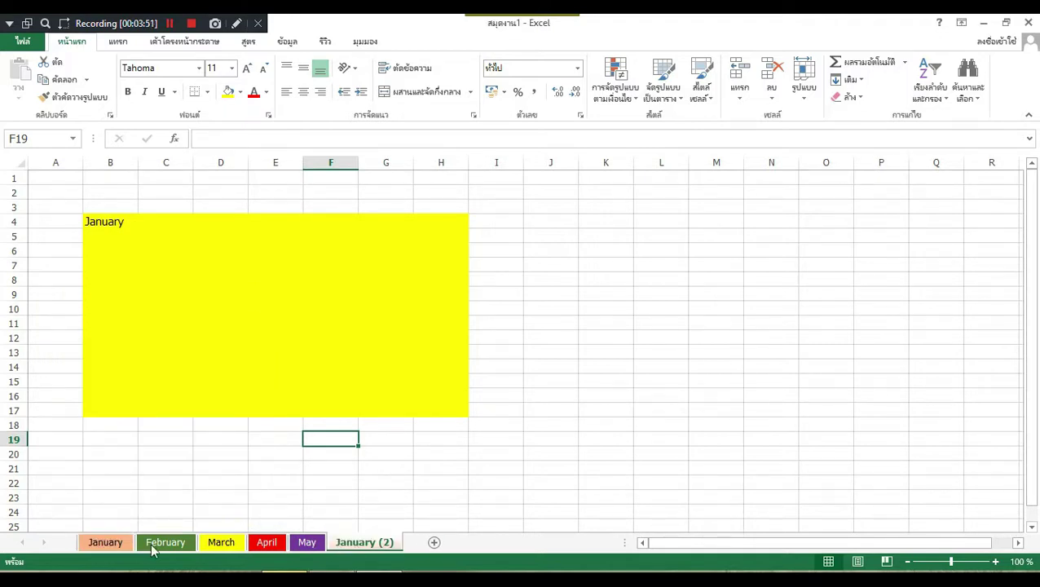
Rename the January (2) copy to June and colour its tab green
{"action": "double_click", "coordinate": [344, 544]}
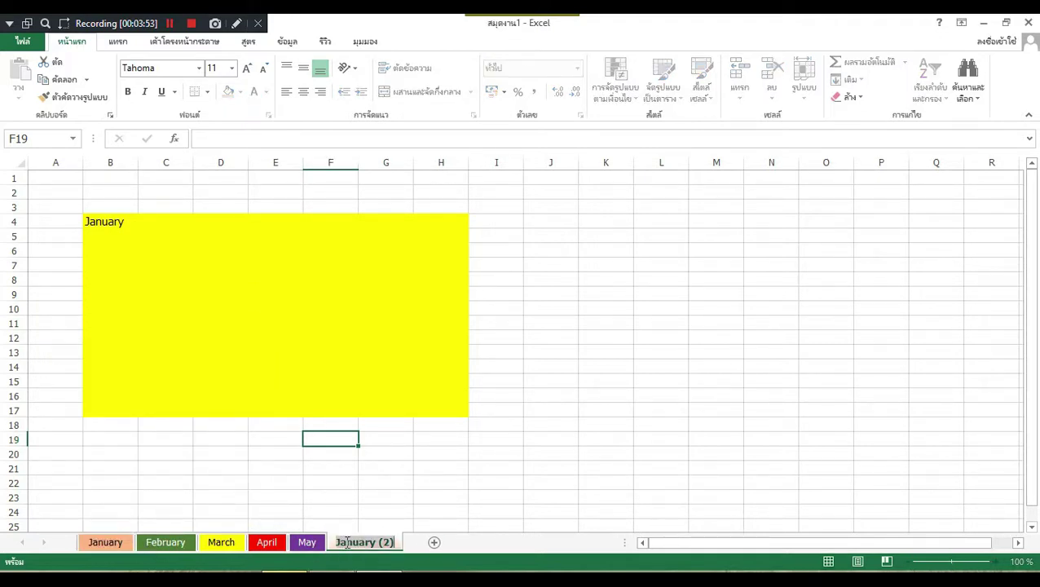
{"action": "type", "text": "June"}
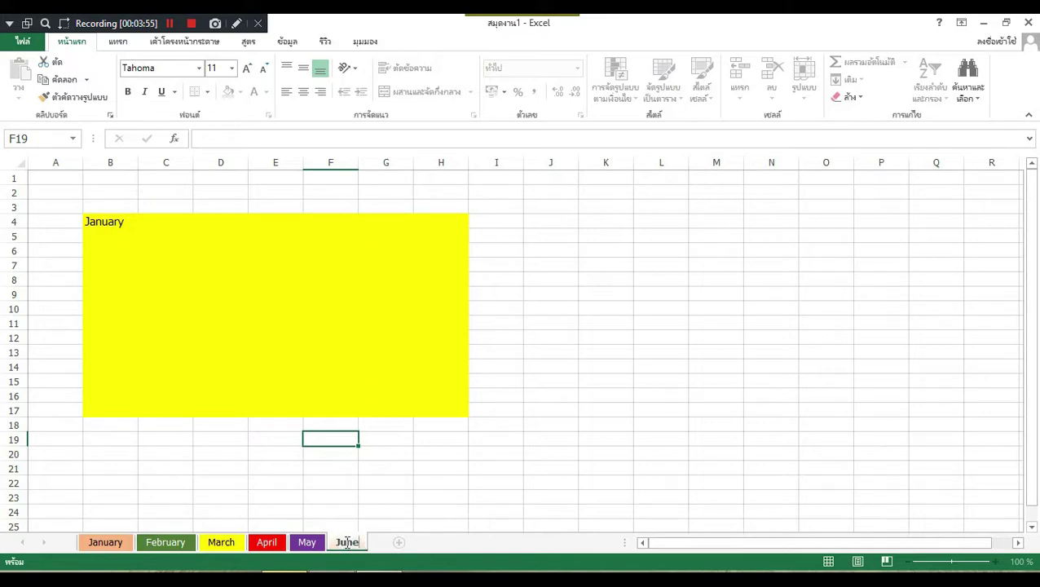
{"action": "left_click", "coordinate": [465, 462]}
{"action": "right_click", "coordinate": [348, 541]}
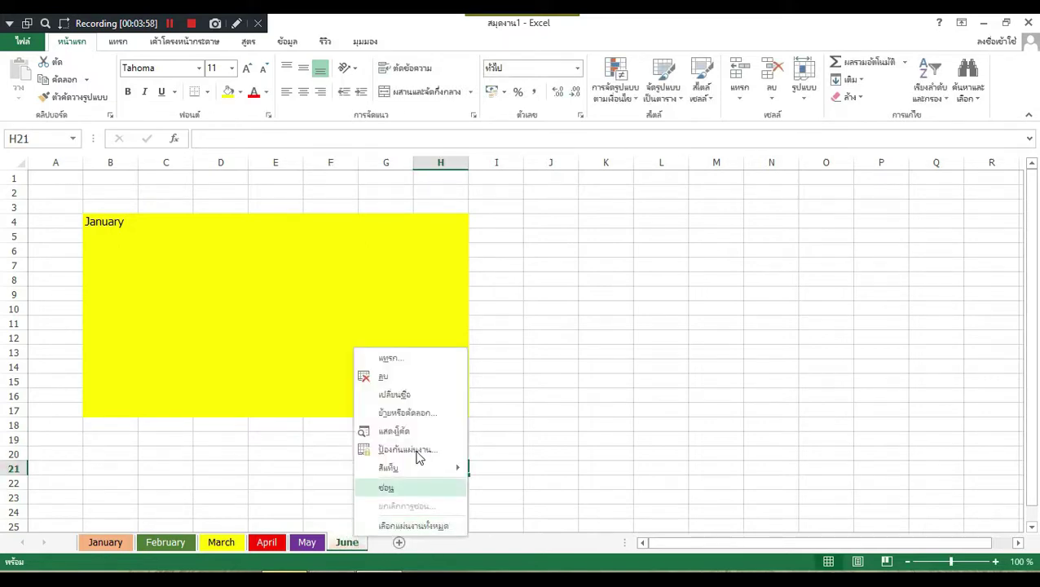
{"action": "mouse_move", "coordinate": [423, 472]}
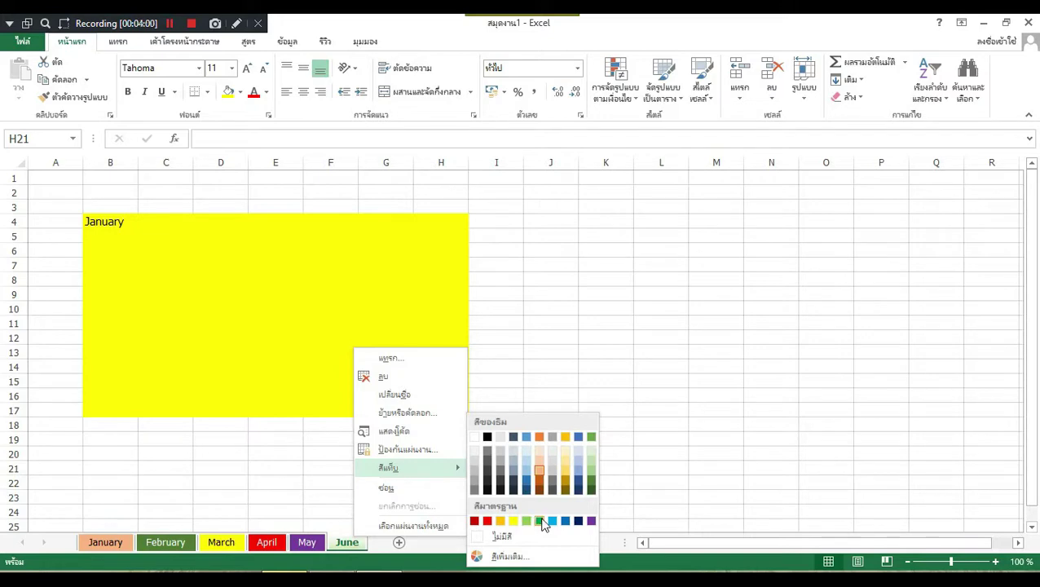
{"action": "left_click", "coordinate": [575, 475]}
{"action": "left_click", "coordinate": [617, 452]}
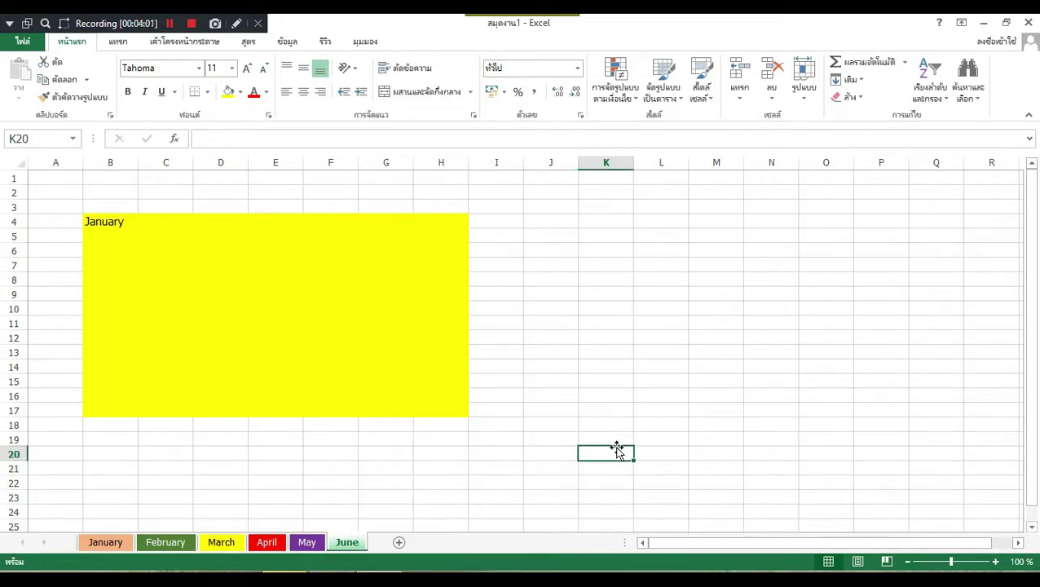
{"action": "left_click", "coordinate": [307, 542]}
{"action": "left_click", "coordinate": [265, 542]}
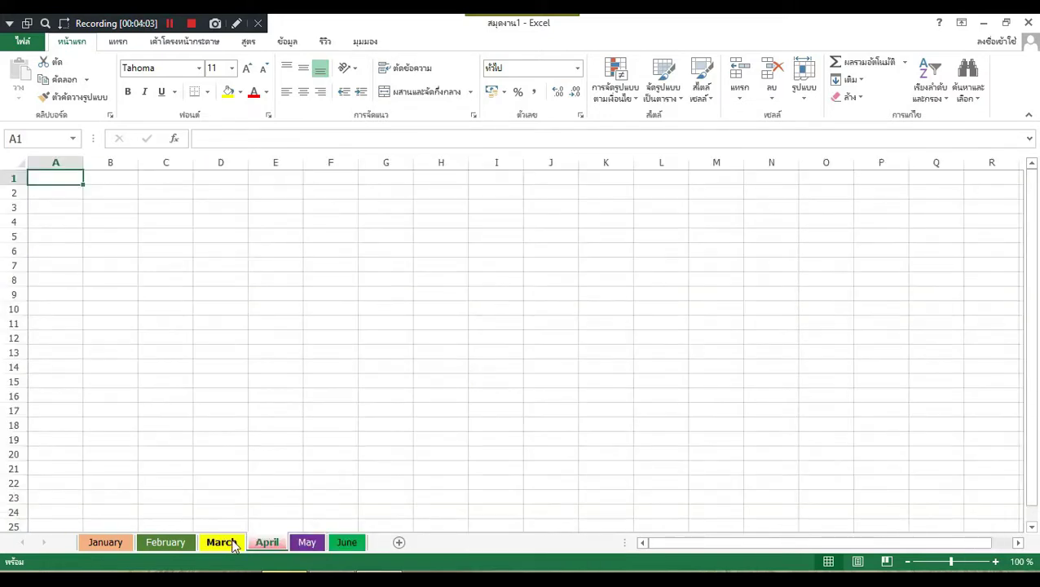
{"action": "left_click", "coordinate": [105, 542]}
Remove the yellow fill from the B4:I18 block on the June sheet
{"action": "left_click", "coordinate": [347, 542]}
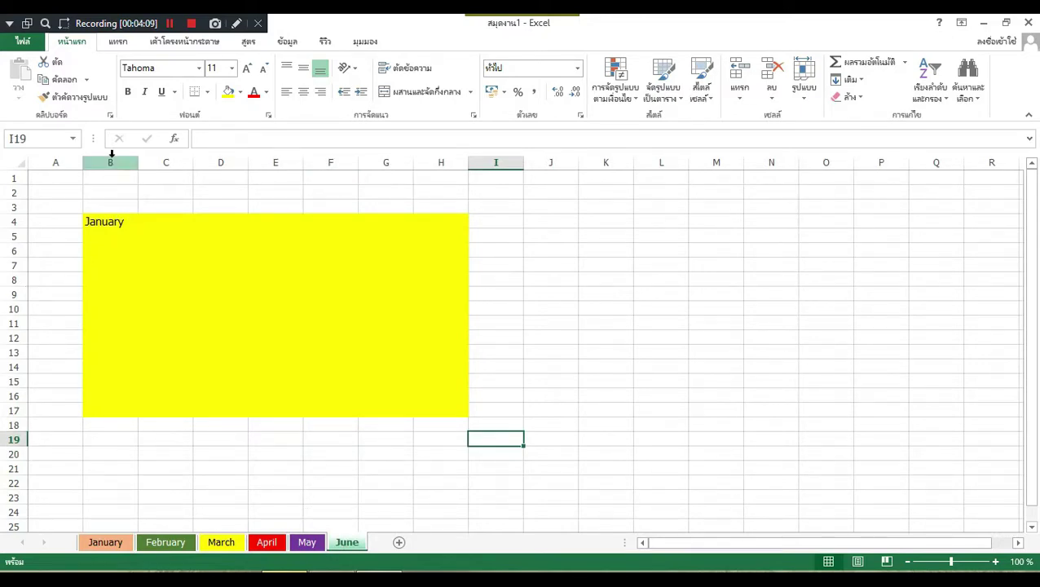
{"action": "left_click_drag", "start_coordinate": [84, 222], "coordinate": [497, 424]}
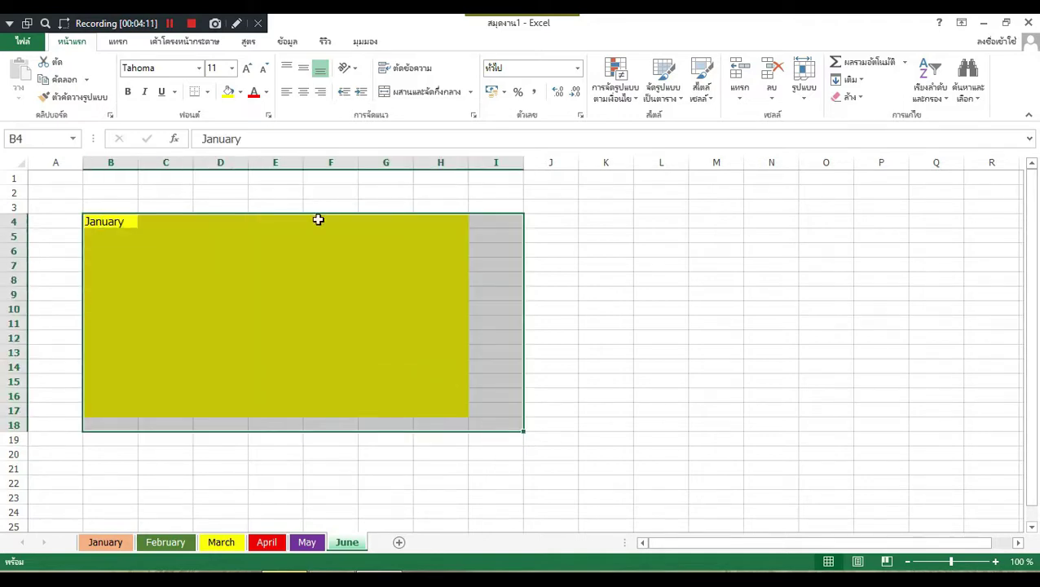
{"action": "left_click", "coordinate": [241, 91]}
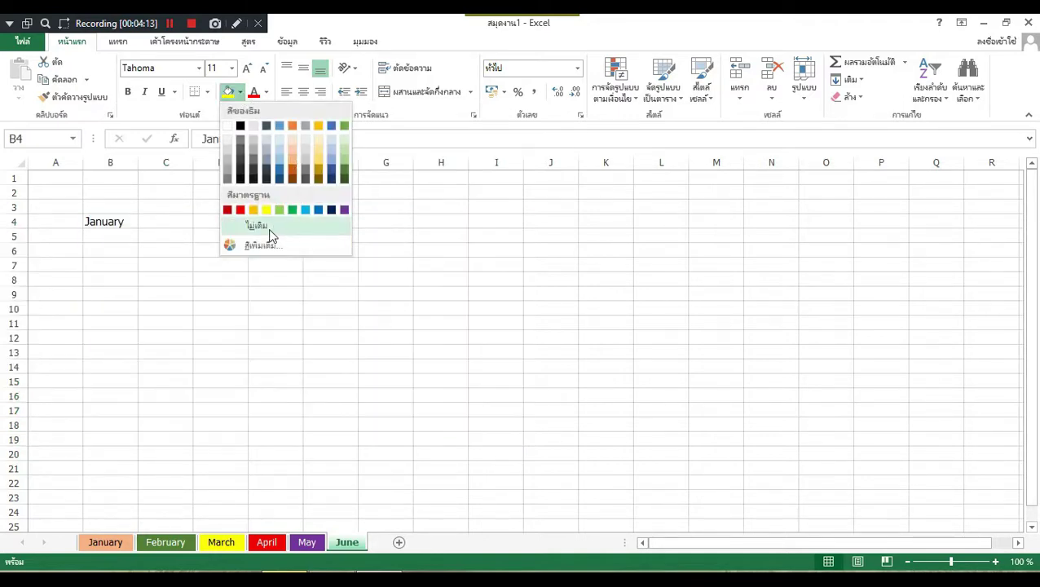
{"action": "left_click", "coordinate": [265, 229]}
{"action": "left_click", "coordinate": [285, 289]}
Remove the yellow fill from B4:H17 on the January sheet
{"action": "left_click", "coordinate": [105, 541]}
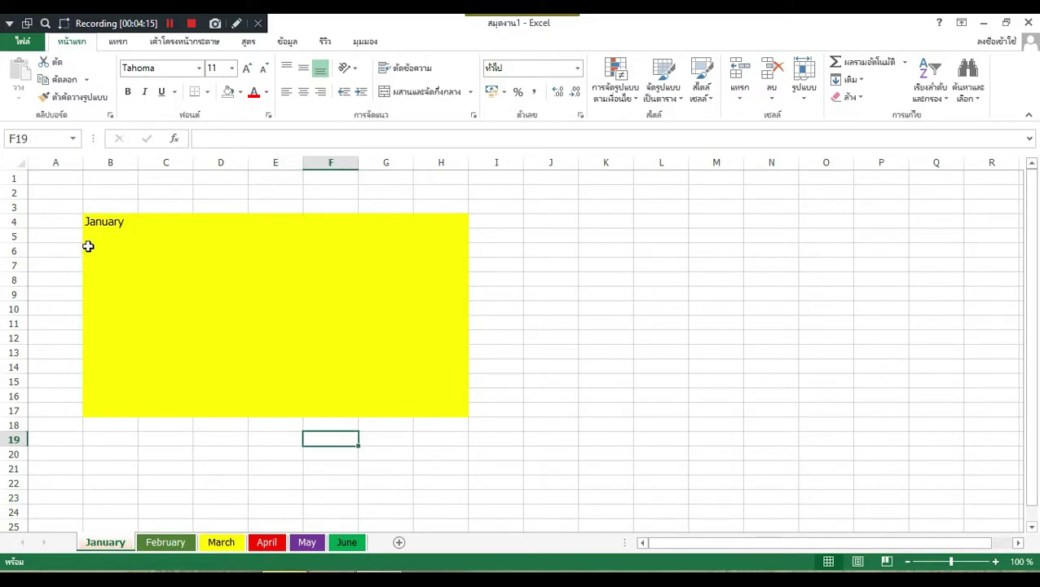
{"action": "left_click_drag", "start_coordinate": [95, 225], "coordinate": [422, 381]}
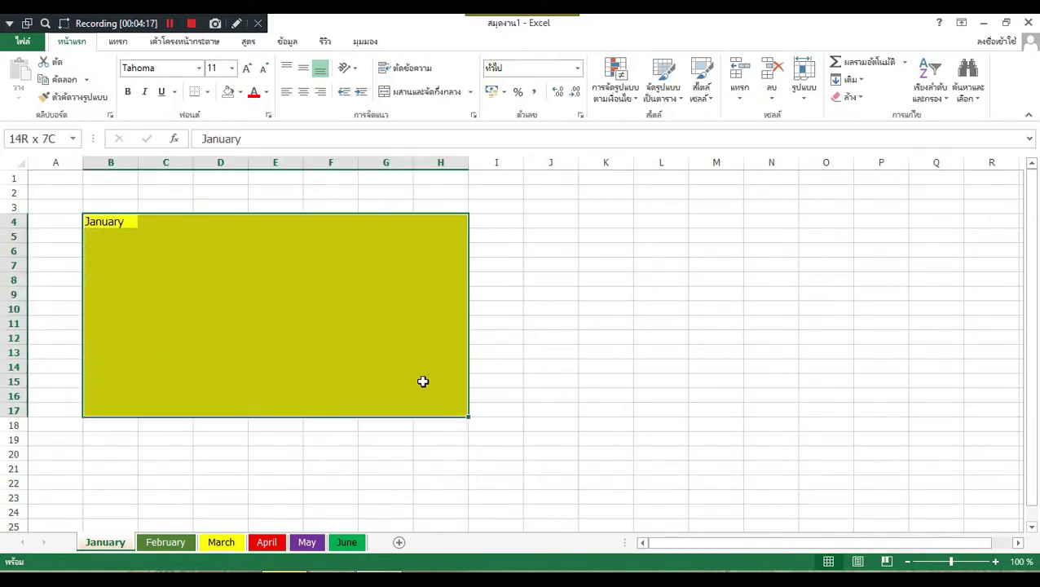
{"action": "left_click", "coordinate": [228, 91]}
{"action": "left_click", "coordinate": [314, 282]}
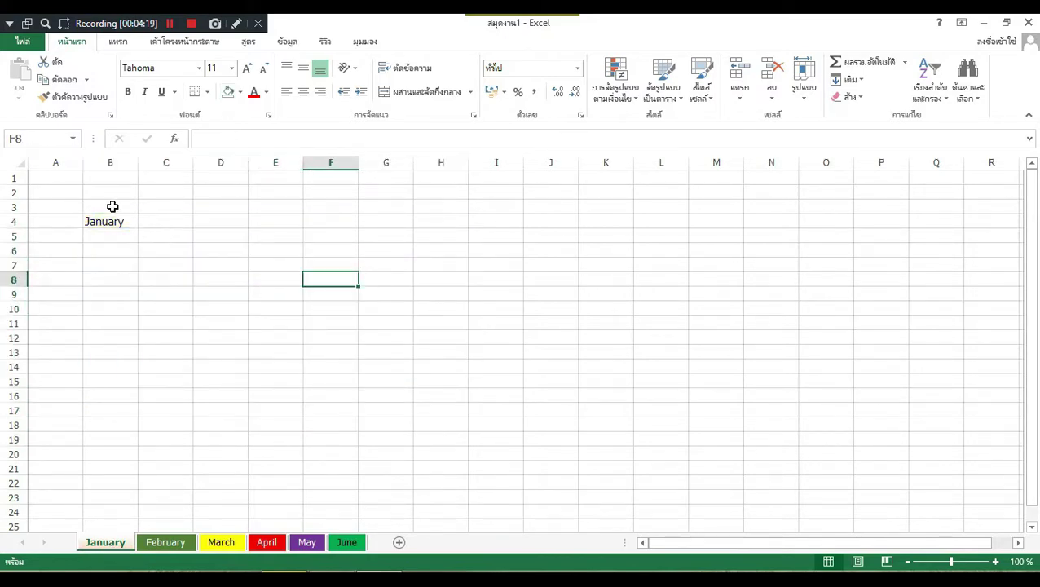
{"action": "left_click", "coordinate": [59, 162]}
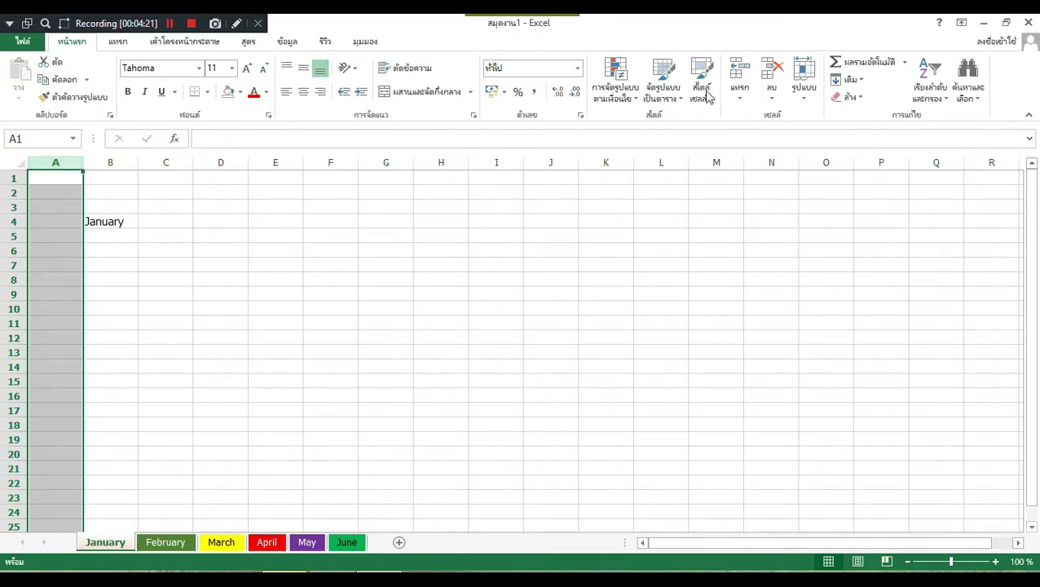
Enter 1, 2 and 3 into cells A1, B1 and C1 on January
{"action": "left_click", "coordinate": [739, 94]}
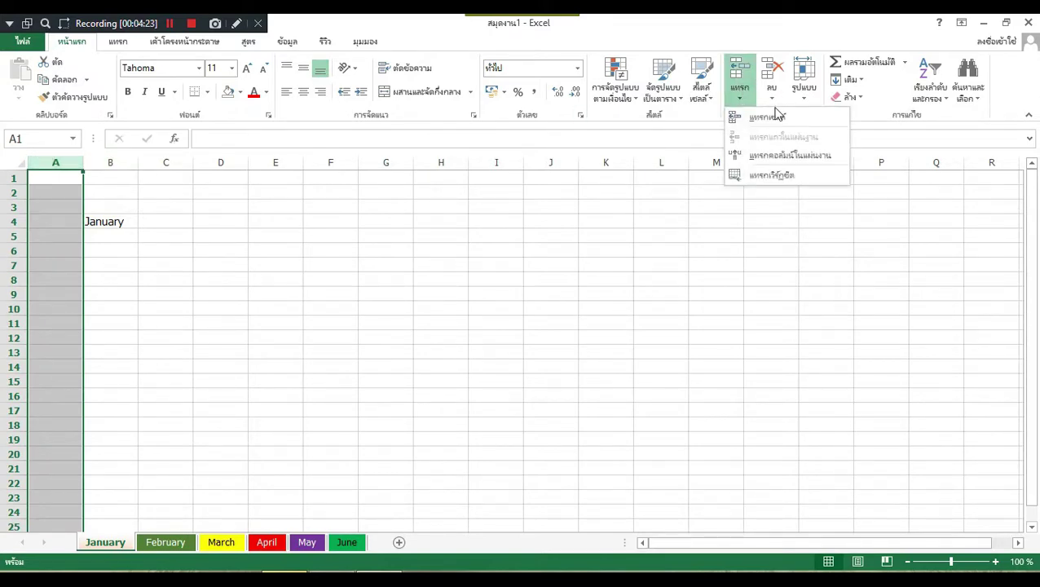
{"action": "left_click", "coordinate": [479, 238]}
{"action": "left_click", "coordinate": [53, 176]}
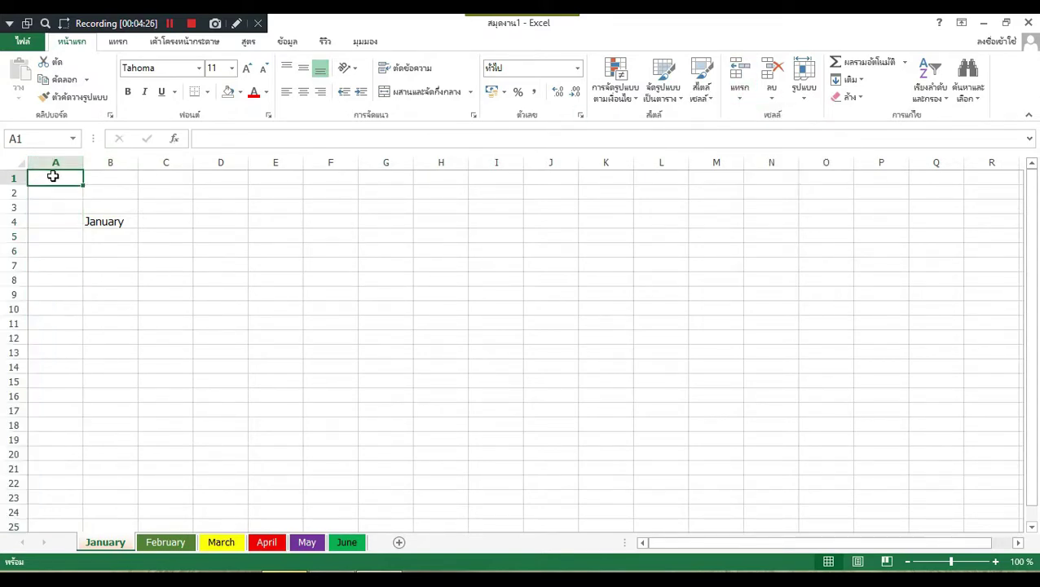
{"action": "type", "text": "1"}
{"action": "left_click", "coordinate": [109, 173]}
{"action": "type", "text": "2"}
{"action": "left_click", "coordinate": [164, 172]}
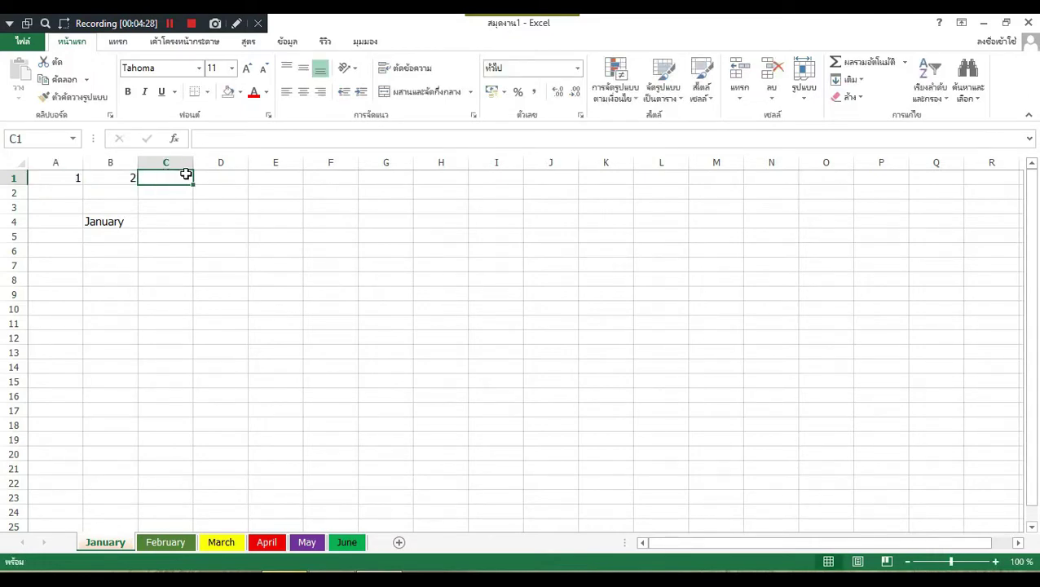
{"action": "type", "text": "3"}
{"action": "left_click", "coordinate": [222, 173]}
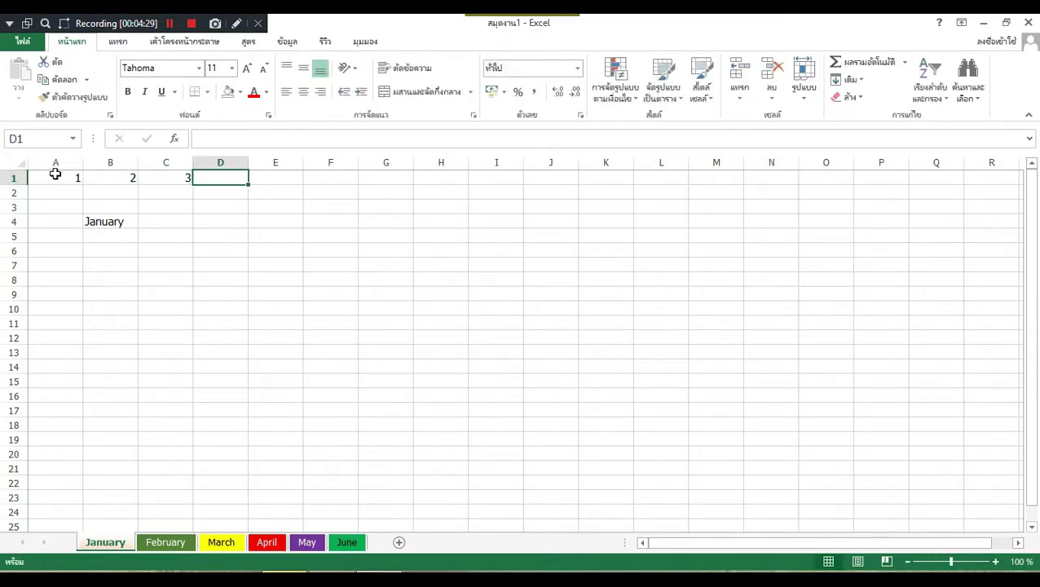
{"action": "left_click", "coordinate": [37, 173]}
{"action": "left_click", "coordinate": [736, 94]}
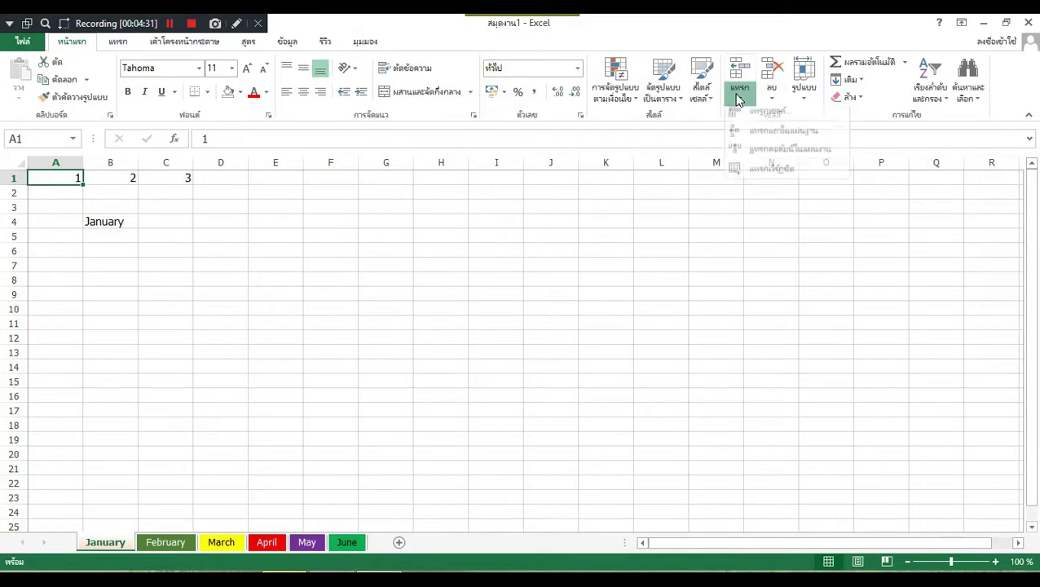
{"action": "left_click", "coordinate": [762, 118]}
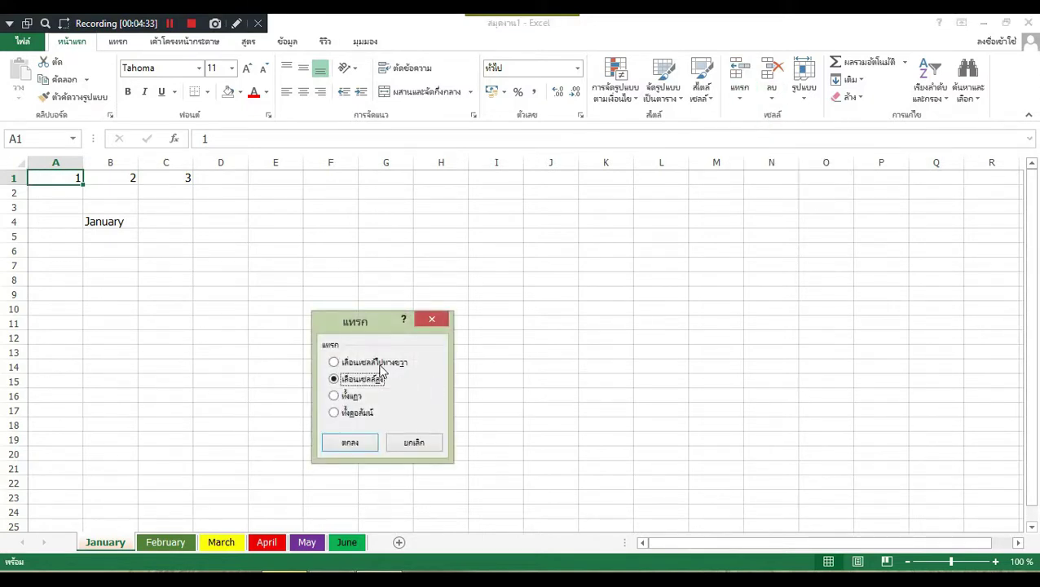
{"action": "left_click", "coordinate": [380, 368]}
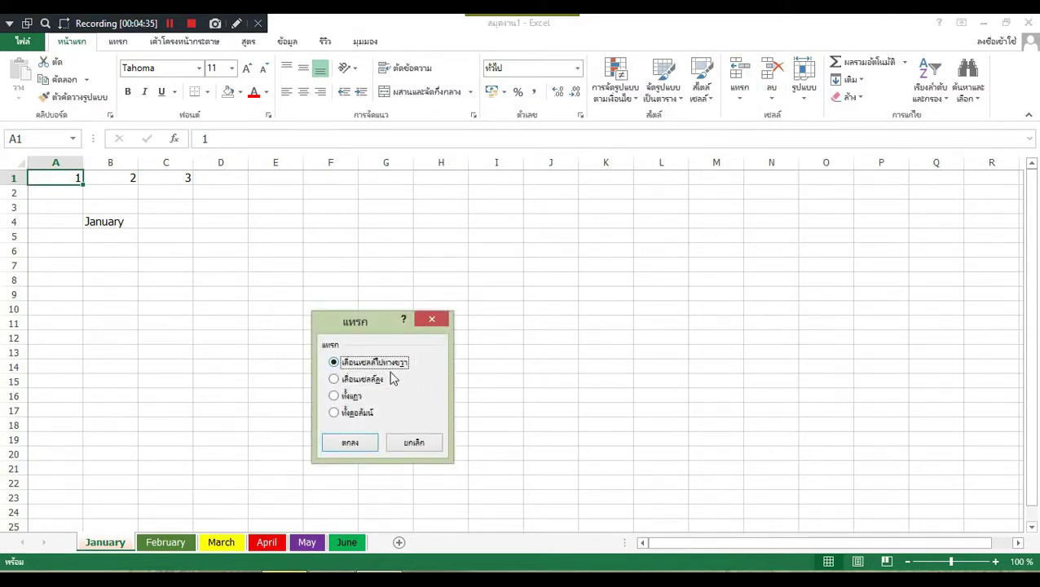
{"action": "left_click", "coordinate": [353, 444]}
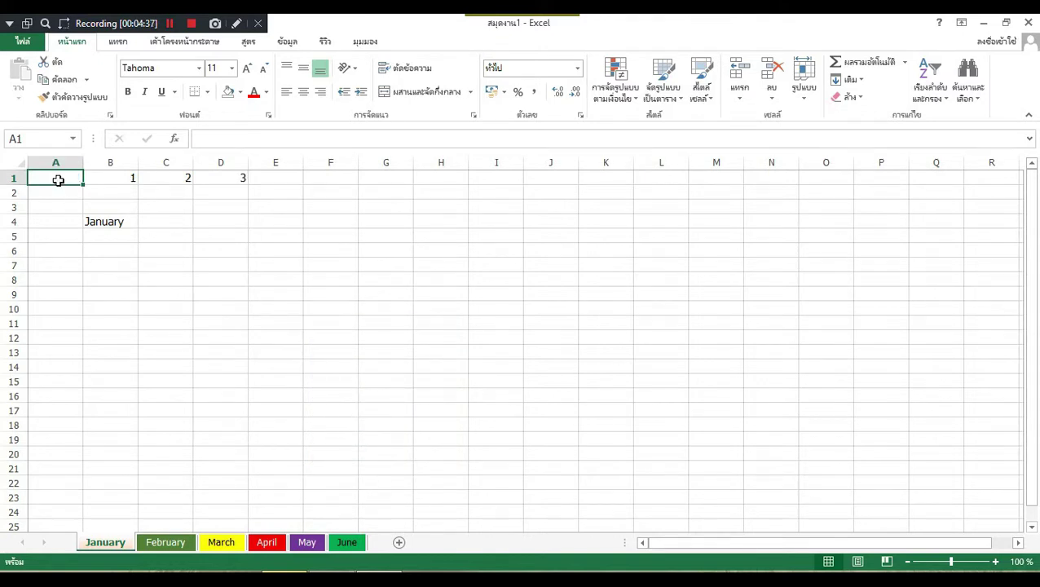
{"action": "left_click", "coordinate": [770, 72]}
{"action": "left_click", "coordinate": [770, 97]}
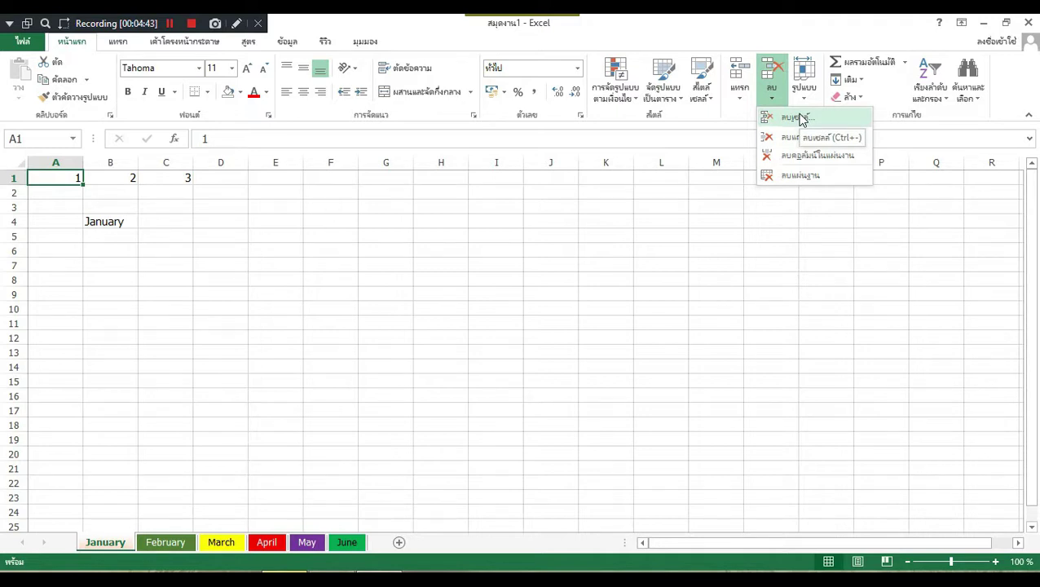
{"action": "left_click", "coordinate": [136, 252]}
{"action": "left_click", "coordinate": [739, 95]}
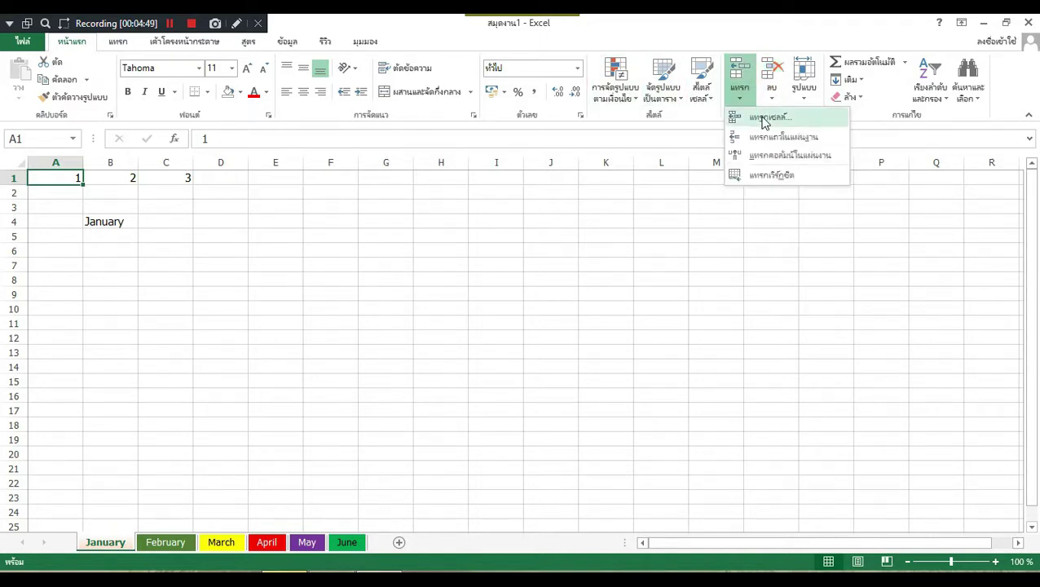
{"action": "left_click", "coordinate": [764, 120]}
{"action": "left_click", "coordinate": [377, 363]}
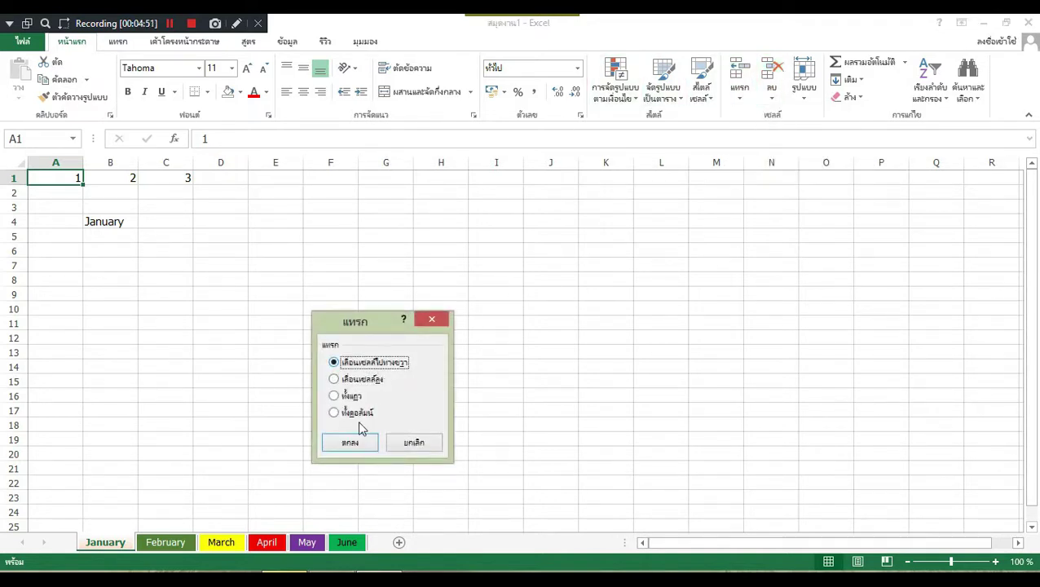
{"action": "left_click", "coordinate": [360, 441]}
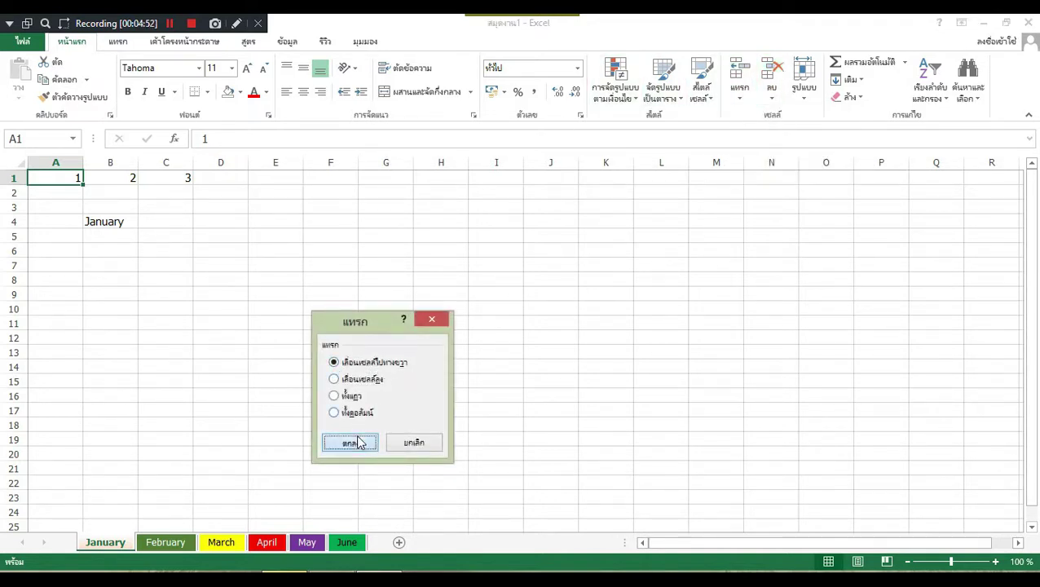
{"action": "left_click", "coordinate": [773, 105]}
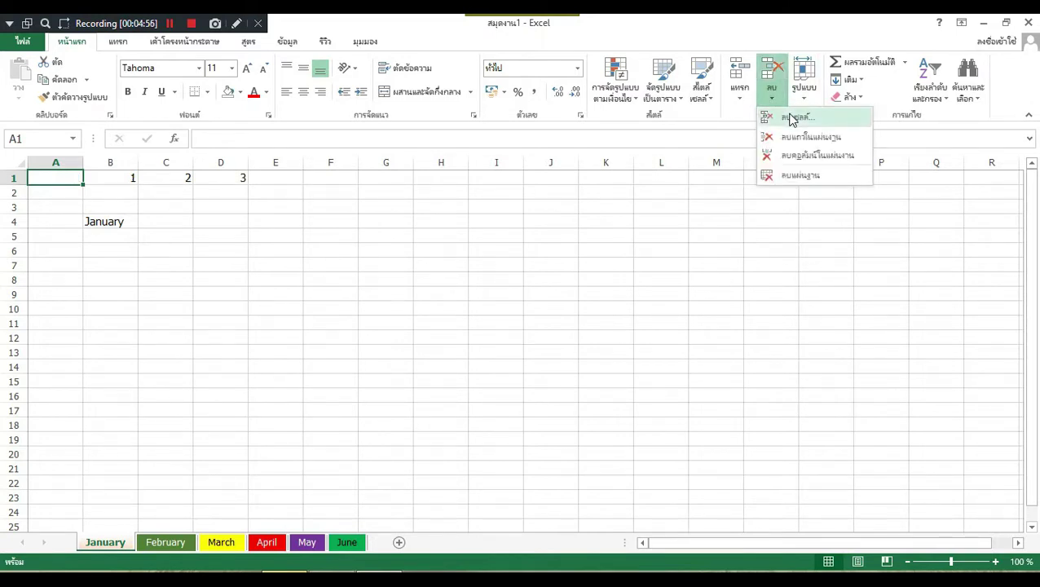
{"action": "left_click", "coordinate": [791, 119]}
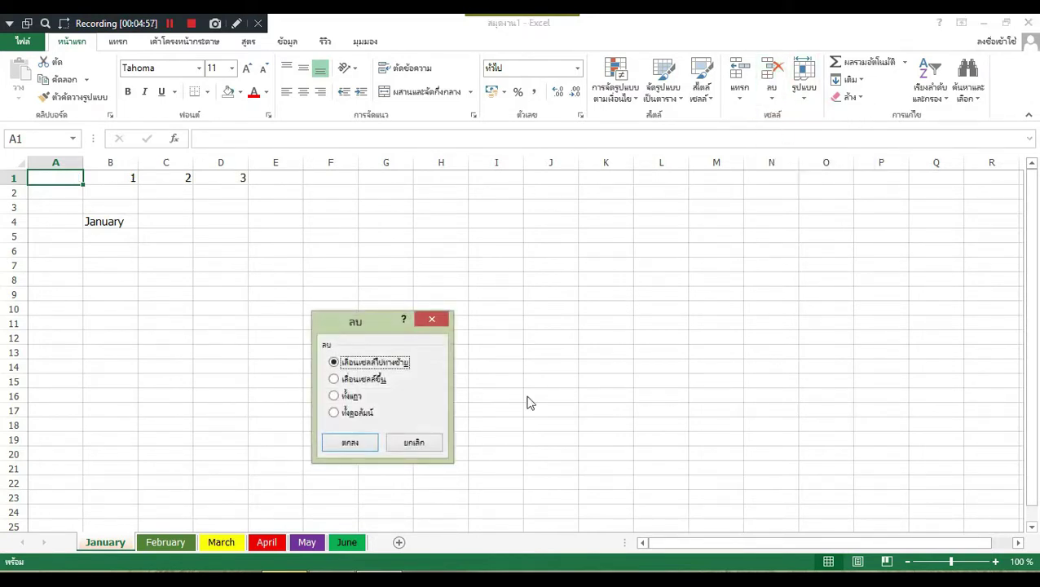
{"action": "left_click", "coordinate": [352, 450]}
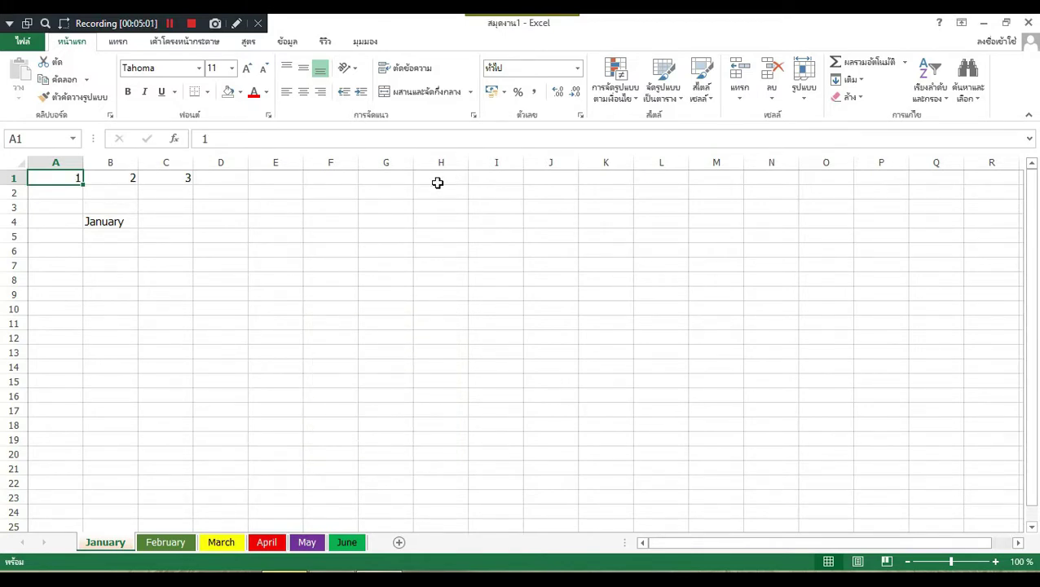
{"action": "left_click", "coordinate": [739, 99]}
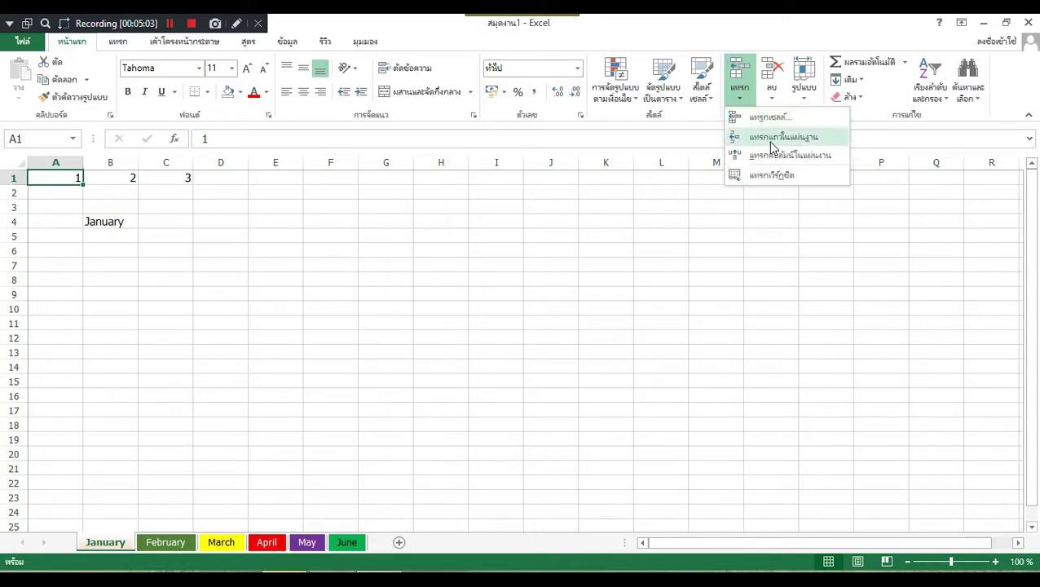
Insert then delete a top row, and insert a new column before column A
{"action": "left_click", "coordinate": [771, 145]}
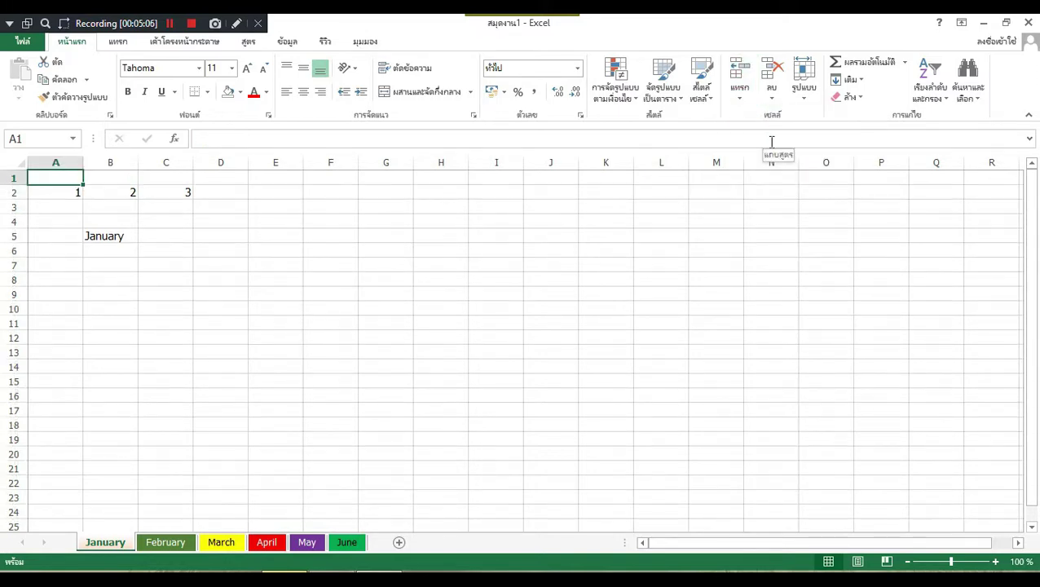
{"action": "left_click", "coordinate": [775, 102]}
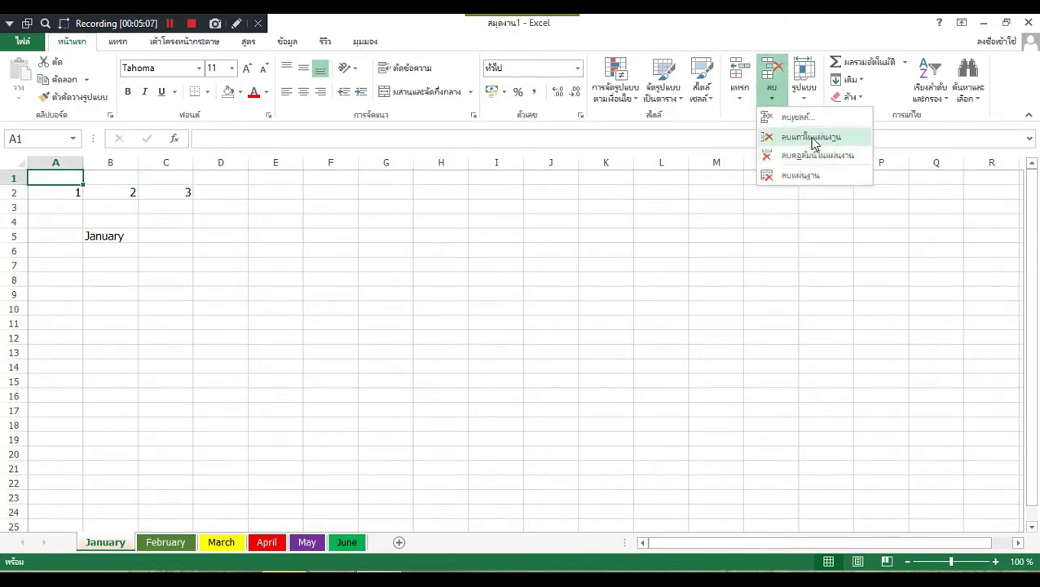
{"action": "left_click", "coordinate": [813, 139]}
{"action": "left_click", "coordinate": [739, 96]}
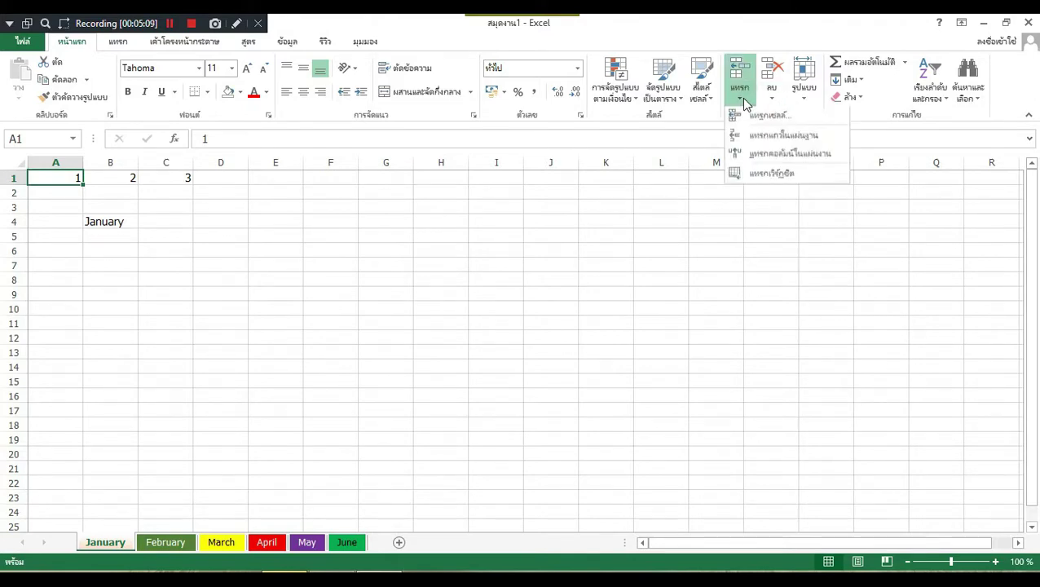
{"action": "left_click", "coordinate": [757, 154]}
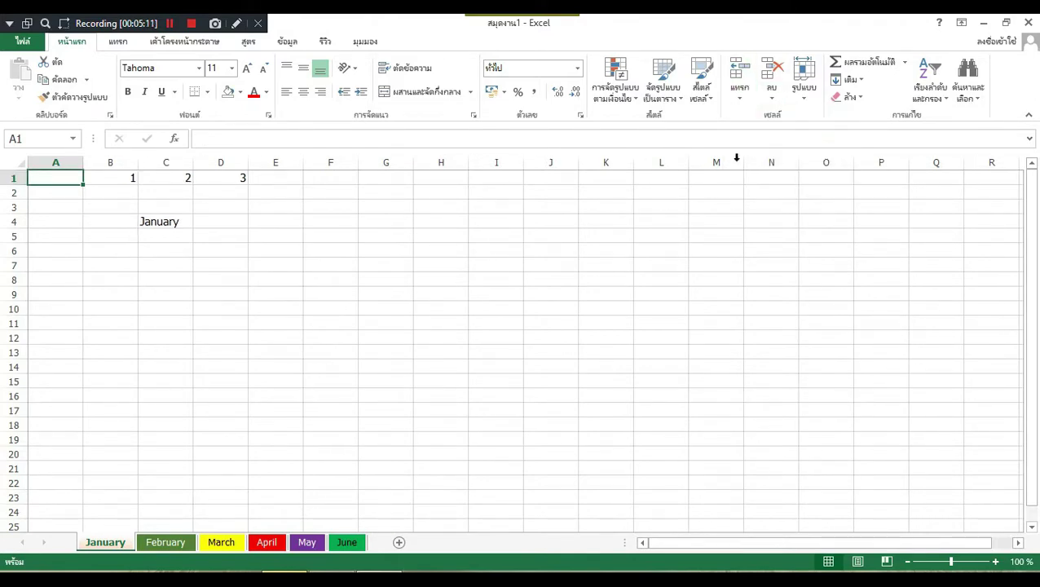
Fill column B light gold and delete the empty column A
{"action": "left_click_drag", "start_coordinate": [54, 266], "coordinate": [54, 338]}
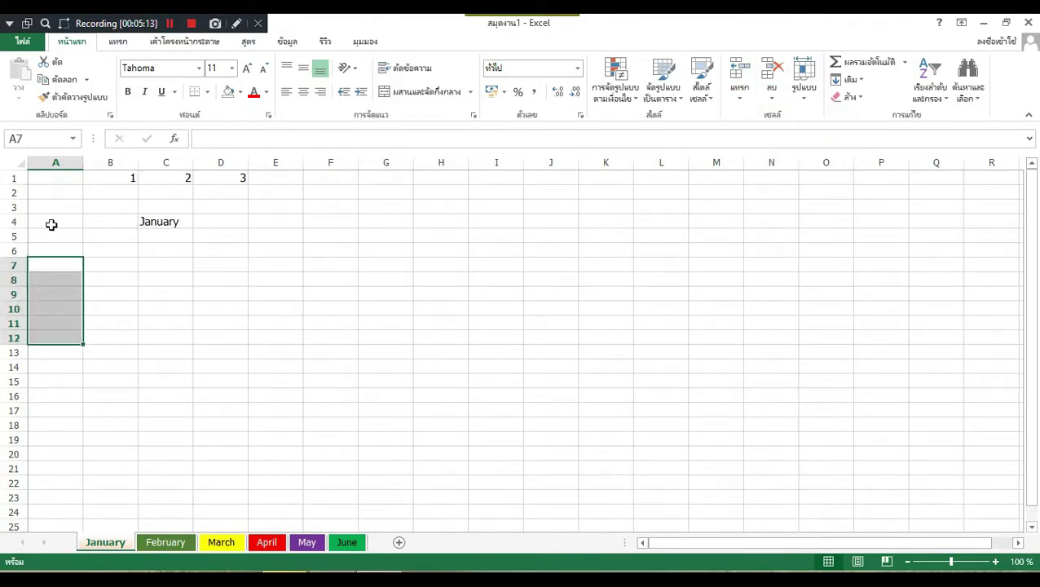
{"action": "left_click_drag", "start_coordinate": [52, 178], "coordinate": [53, 325]}
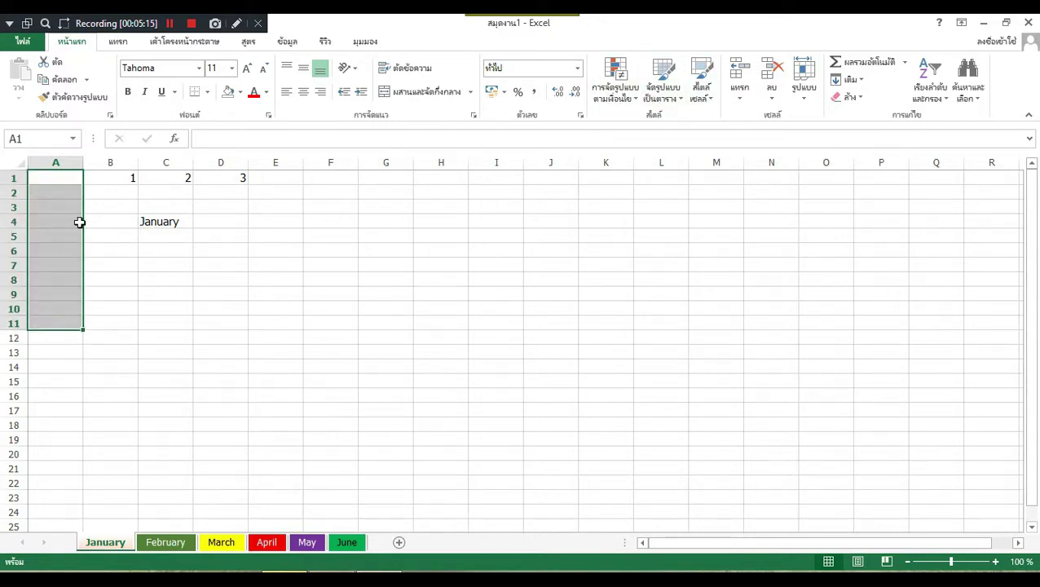
{"action": "left_click", "coordinate": [112, 162]}
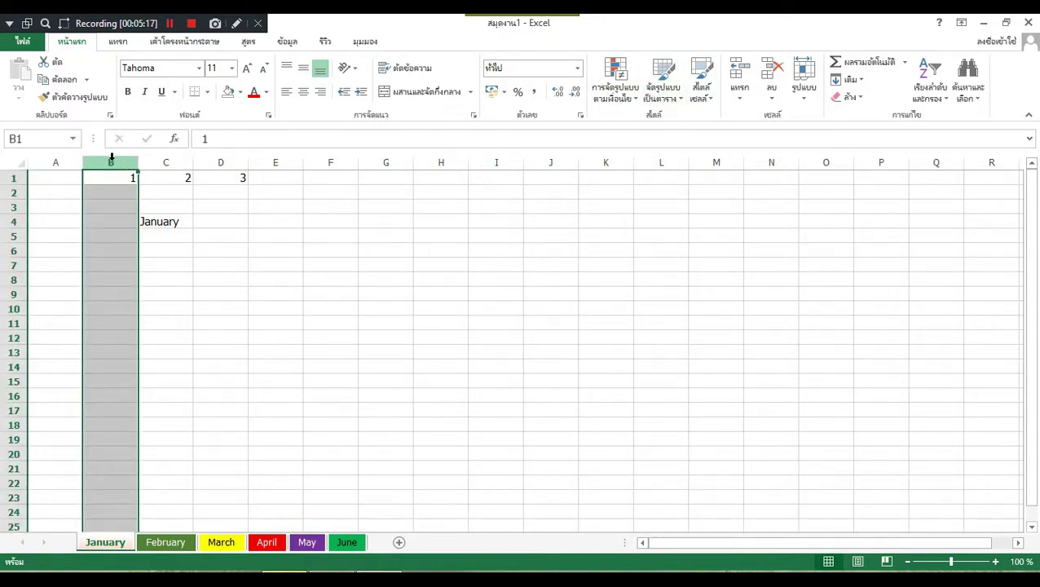
{"action": "left_click", "coordinate": [240, 92]}
{"action": "left_click", "coordinate": [314, 142]}
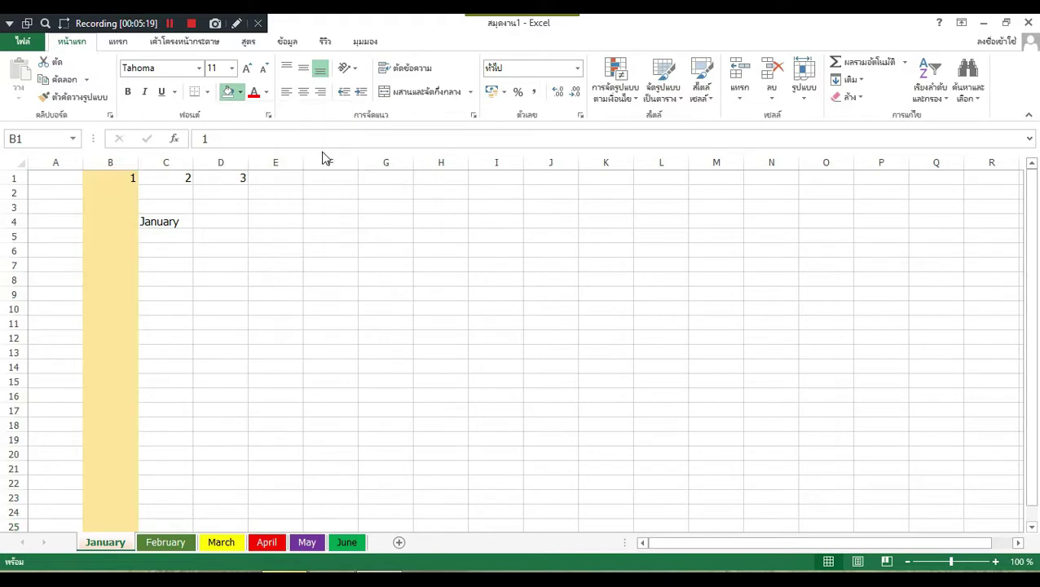
{"action": "left_click", "coordinate": [59, 161]}
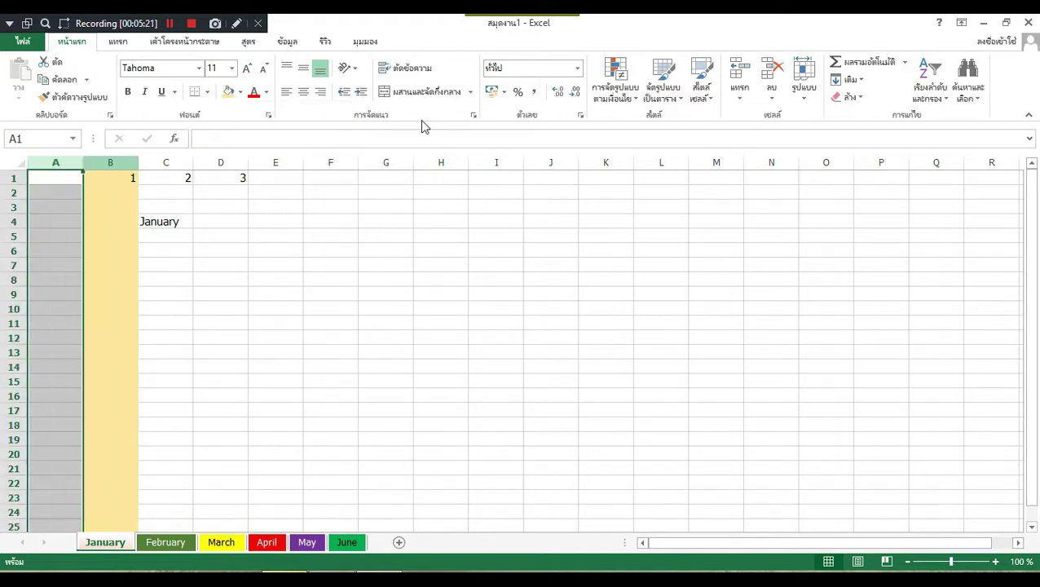
{"action": "left_click", "coordinate": [770, 97]}
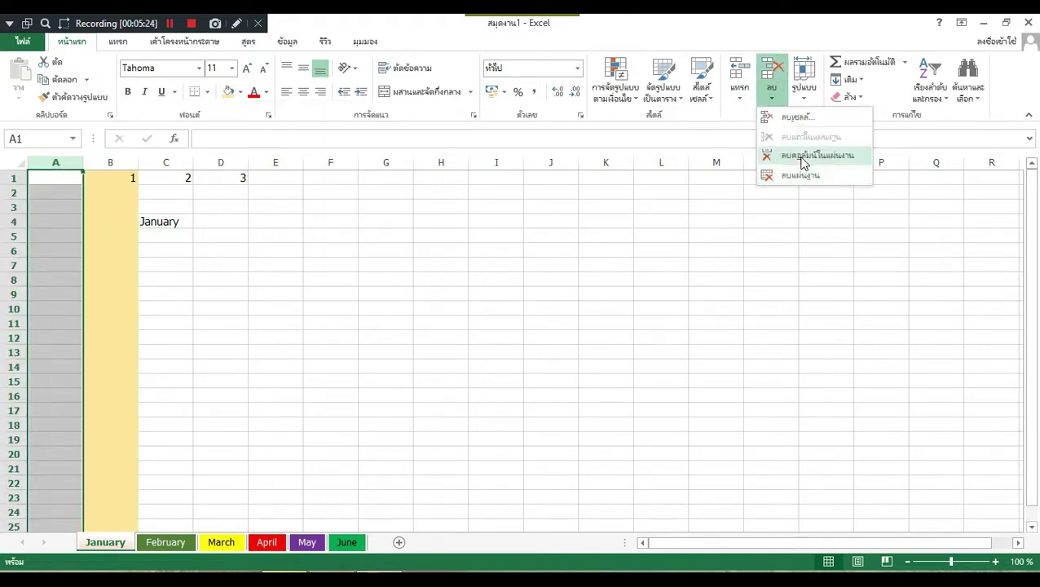
{"action": "left_click", "coordinate": [811, 155]}
{"action": "left_click", "coordinate": [414, 350]}
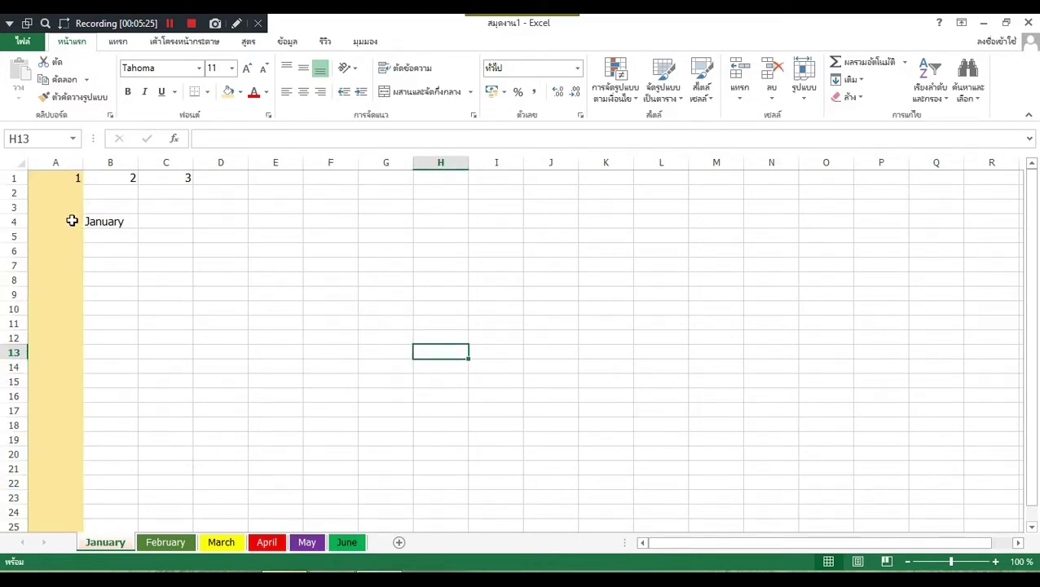
Insert a new blank worksheet, Sheet8, ahead of January
{"action": "left_click", "coordinate": [738, 96]}
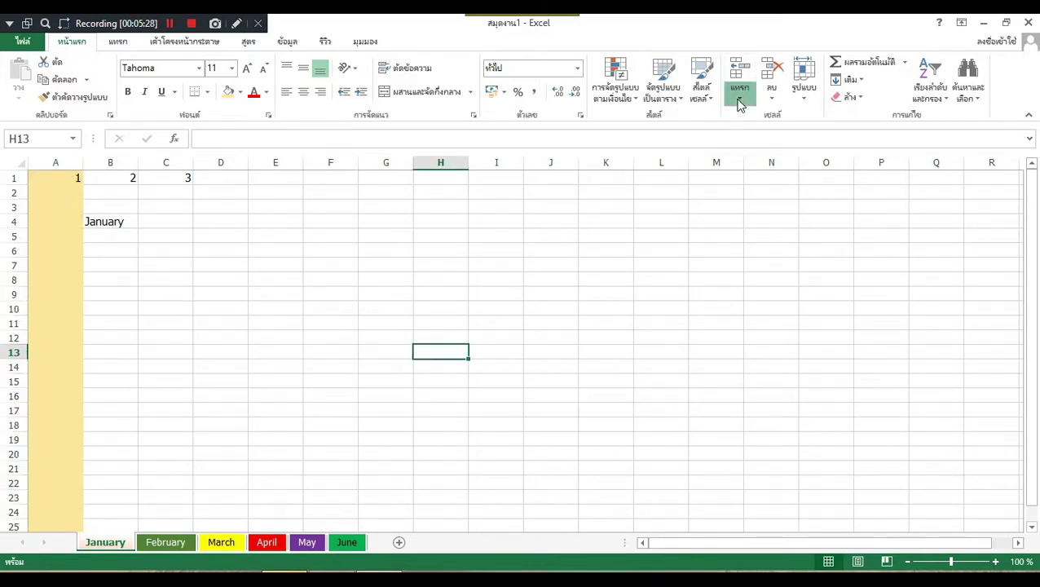
{"action": "left_click", "coordinate": [767, 174]}
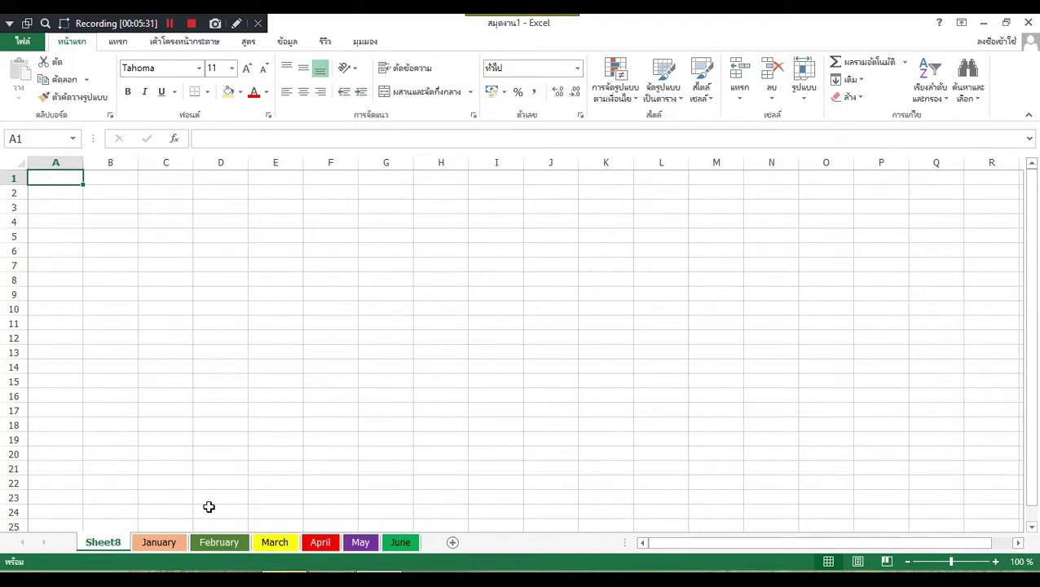
{"action": "left_click", "coordinate": [771, 96]}
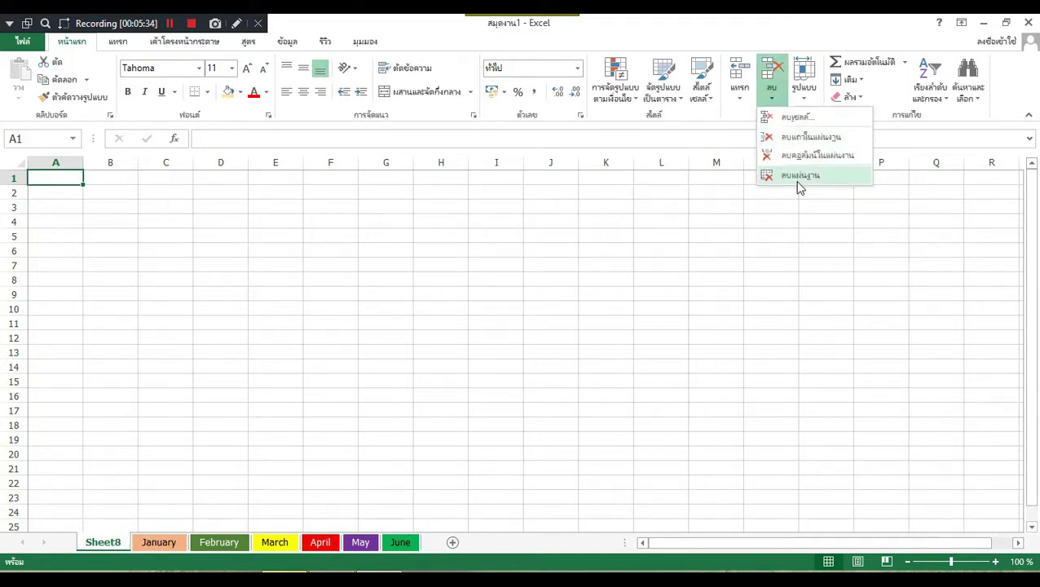
Delete Sheet8 with Delete Sheet and select a cell on January
{"action": "left_click", "coordinate": [797, 176]}
{"action": "left_click", "coordinate": [172, 408]}
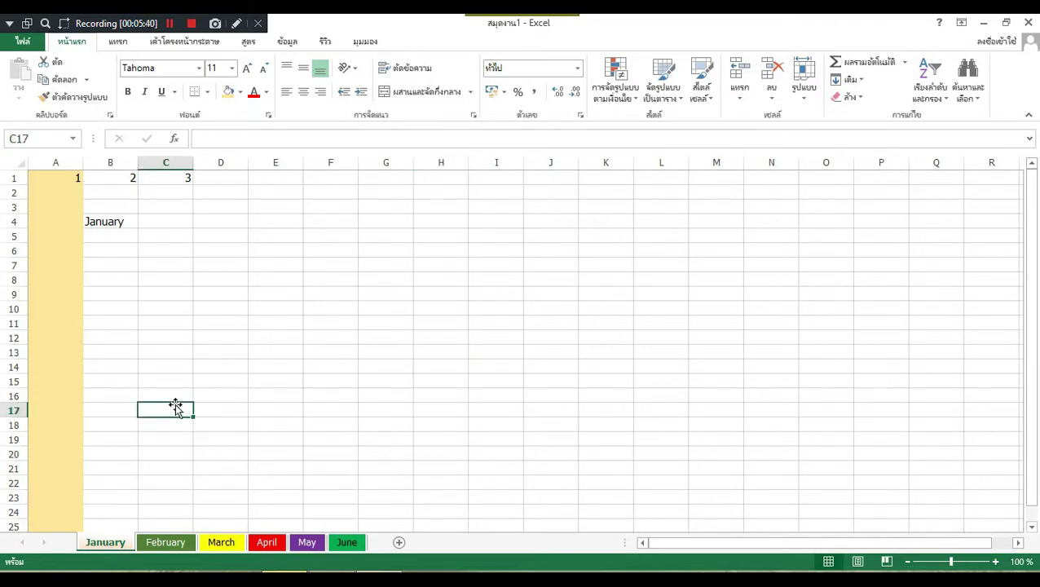
Set columns D through I to a column width of 1
{"action": "left_click_drag", "start_coordinate": [57, 162], "coordinate": [520, 164]}
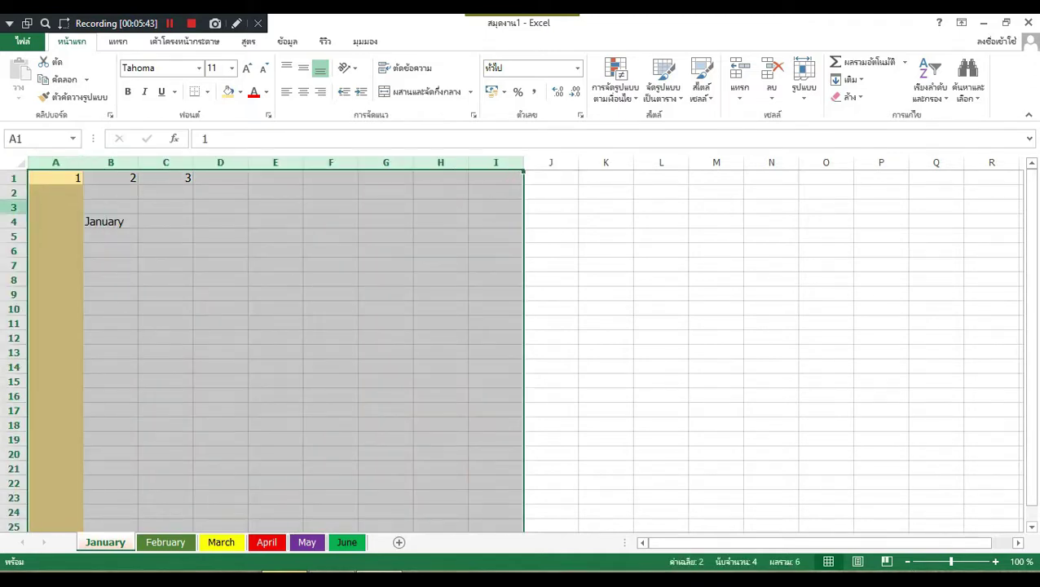
{"action": "left_click", "coordinate": [47, 163]}
{"action": "left_click_drag", "start_coordinate": [47, 162], "coordinate": [444, 162]}
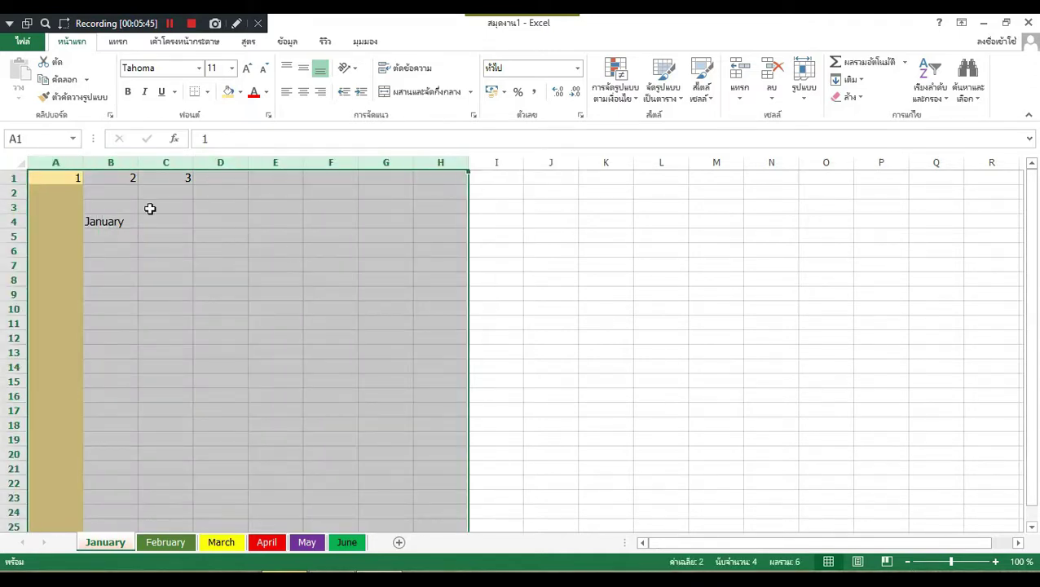
{"action": "left_click_drag", "start_coordinate": [219, 163], "coordinate": [487, 170]}
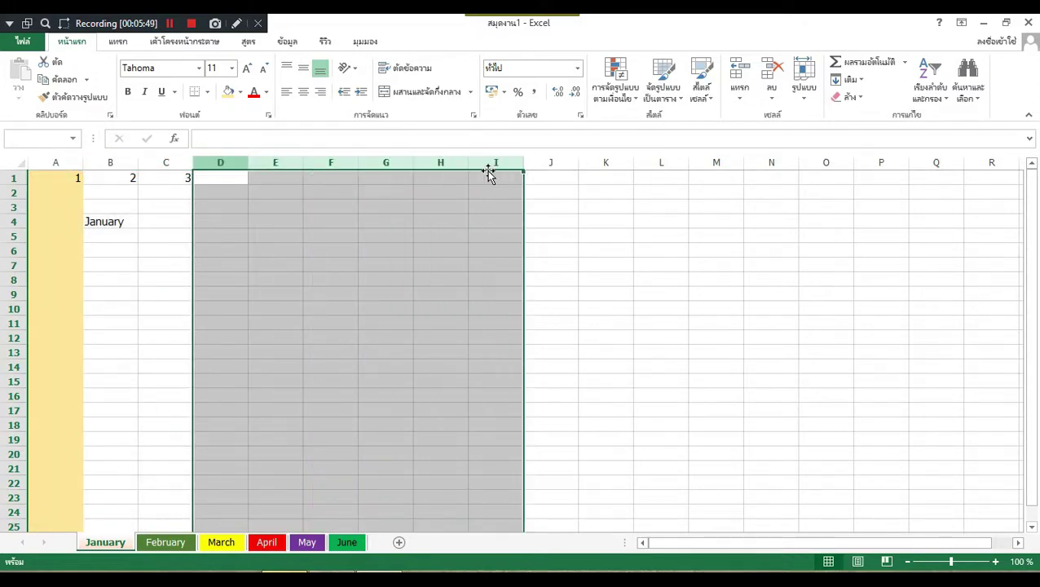
{"action": "right_click", "coordinate": [256, 379]}
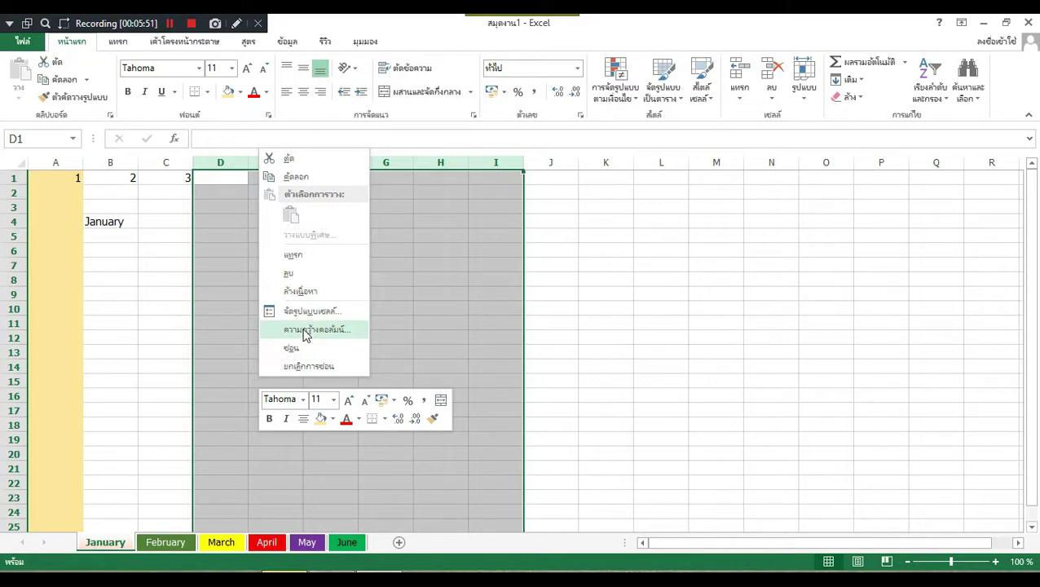
{"action": "left_click", "coordinate": [306, 330]}
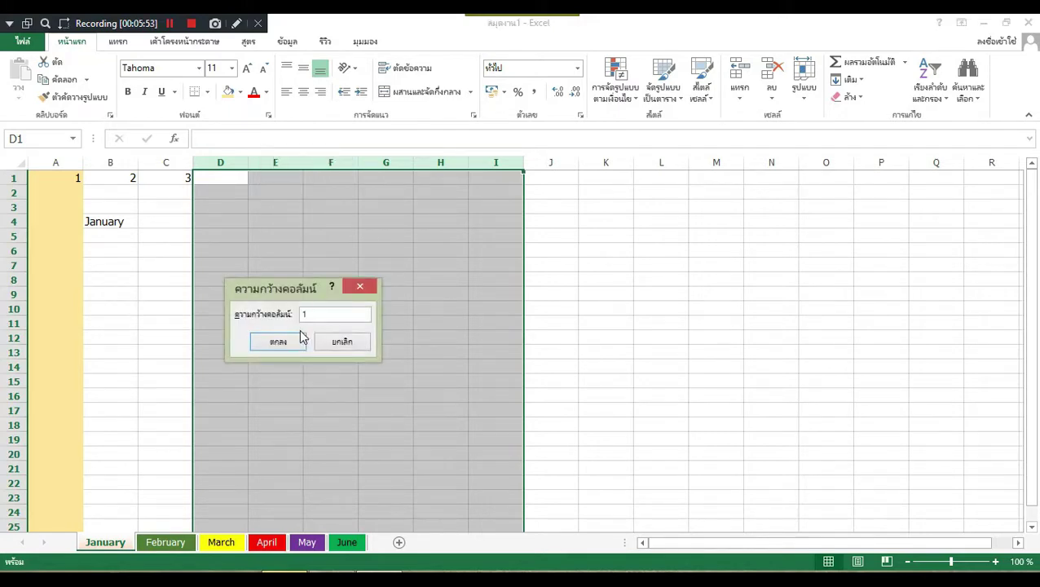
{"action": "left_click", "coordinate": [292, 343]}
{"action": "left_click_drag", "start_coordinate": [295, 352], "coordinate": [307, 348]}
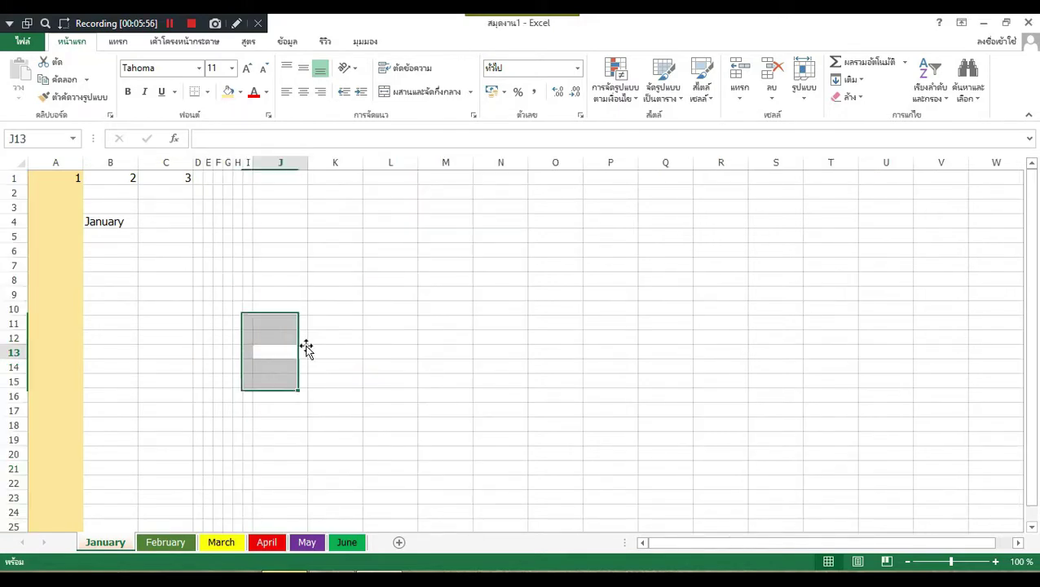
Apply the same width of 1 to the full range of columns D through S
{"action": "left_click_drag", "start_coordinate": [198, 162], "coordinate": [770, 167]}
{"action": "right_click", "coordinate": [485, 411]}
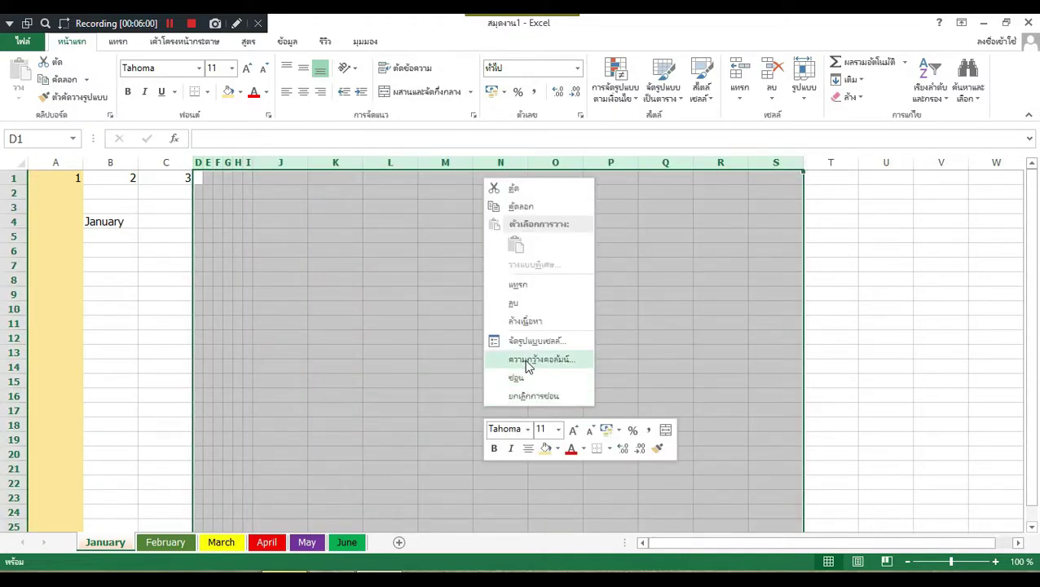
{"action": "left_click", "coordinate": [527, 365]}
{"action": "type", "text": "1"}
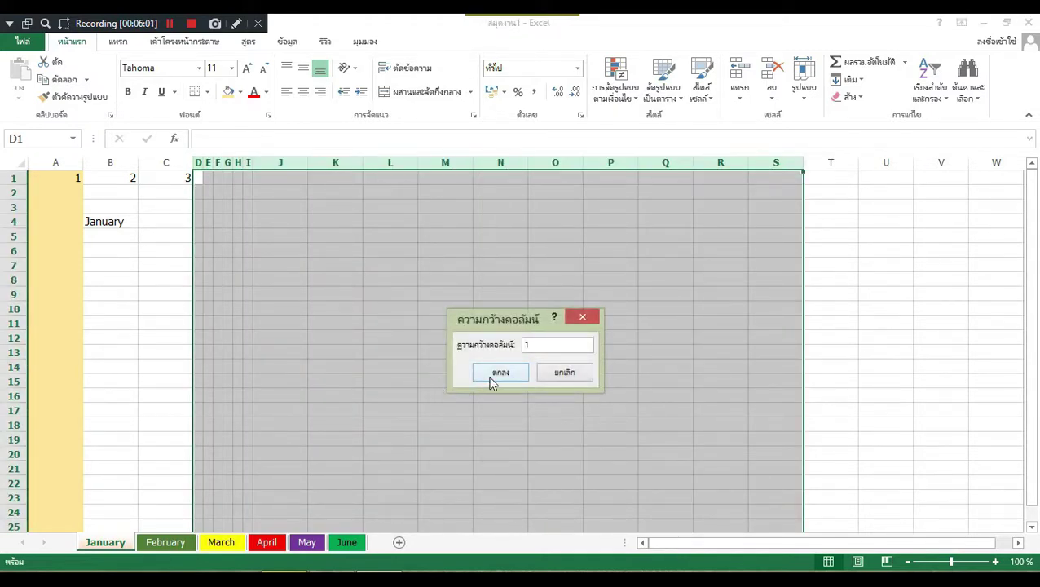
{"action": "left_click", "coordinate": [491, 374]}
{"action": "left_click", "coordinate": [482, 380]}
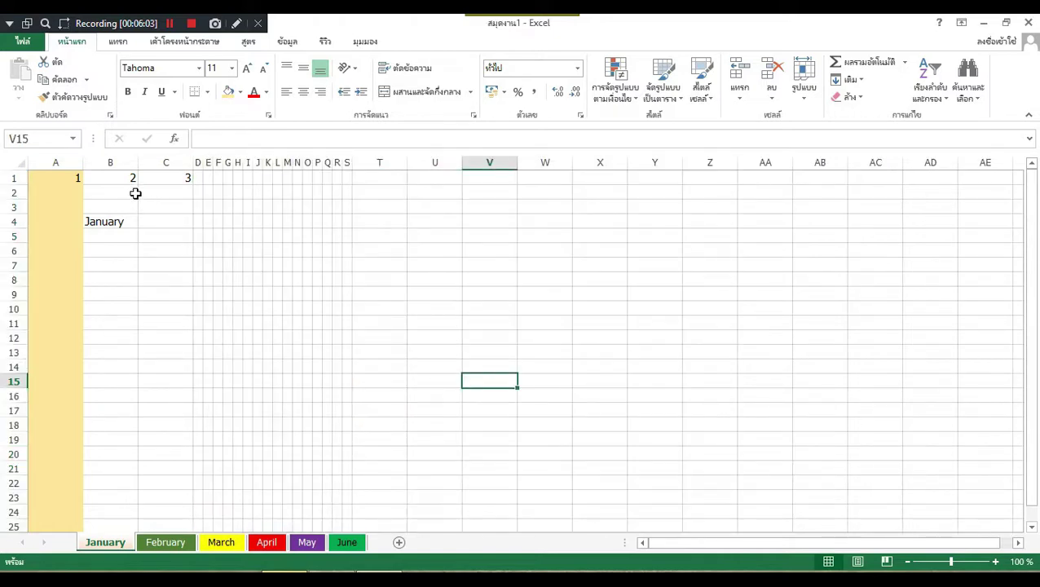
Apply All Borders to every cell in A1:S24
{"action": "mouse_move", "coordinate": [41, 181]}
{"action": "left_mouse_down"}
{"action": "mouse_move", "coordinate": [351, 489]}
{"action": "mouse_move", "coordinate": [353, 517]}
{"action": "left_mouse_up"}
{"action": "left_click", "coordinate": [207, 91]}
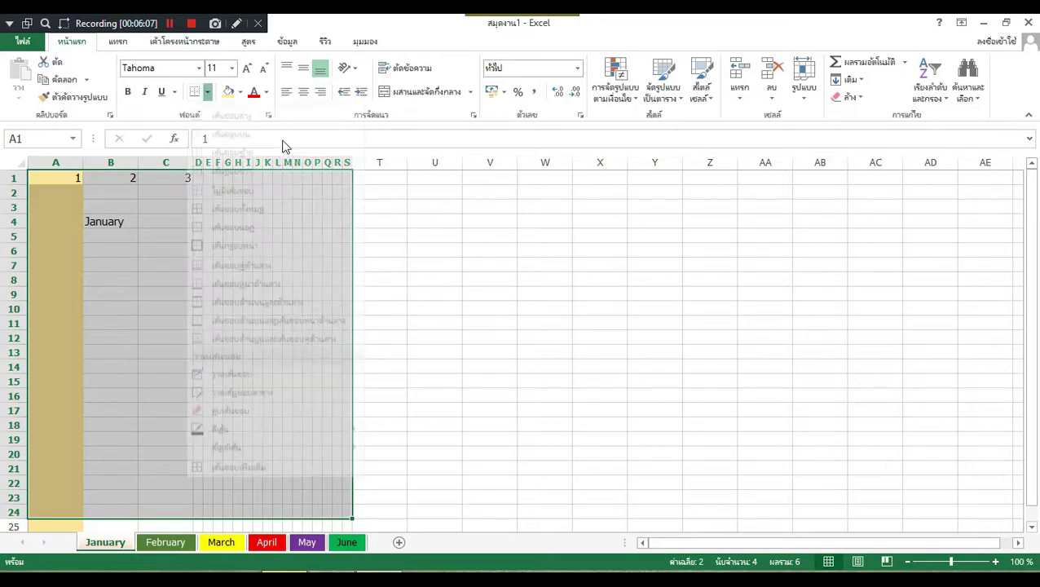
{"action": "left_click", "coordinate": [220, 227]}
{"action": "left_click", "coordinate": [463, 350]}
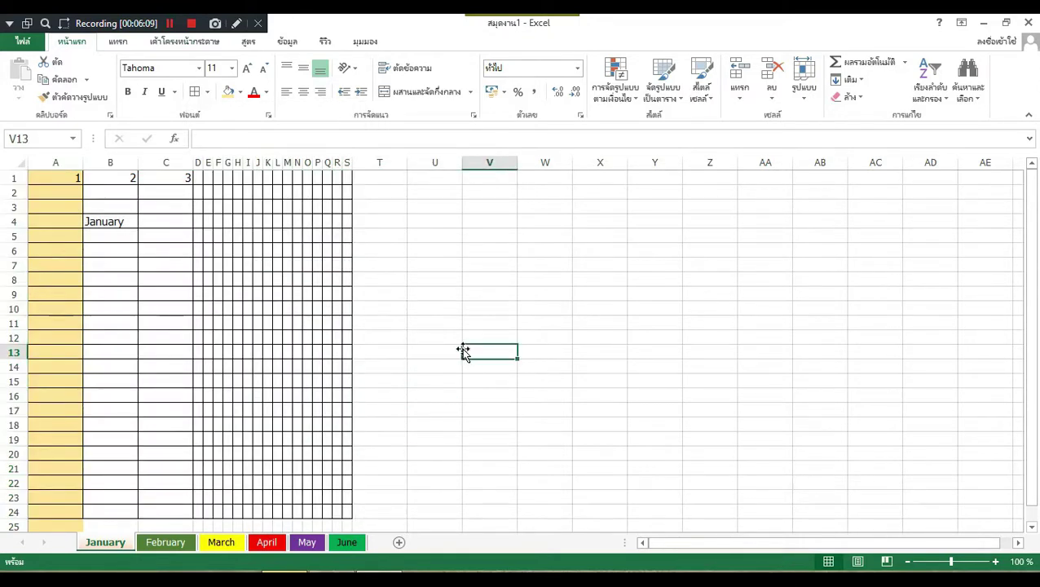
Check the bordered grid in the print preview, then return to the sheet
{"action": "left_click", "coordinate": [22, 41]}
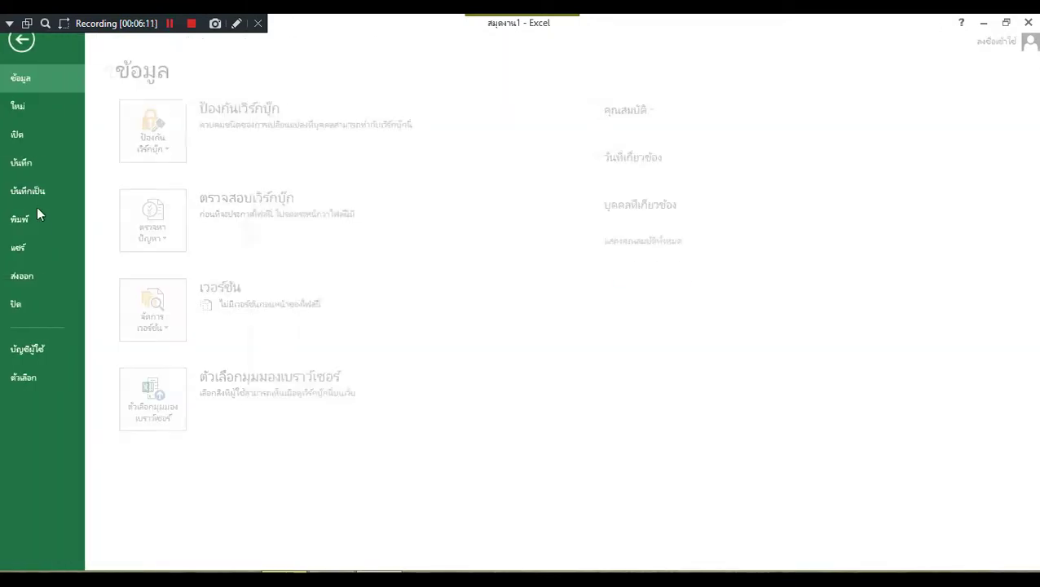
{"action": "left_click", "coordinate": [37, 215]}
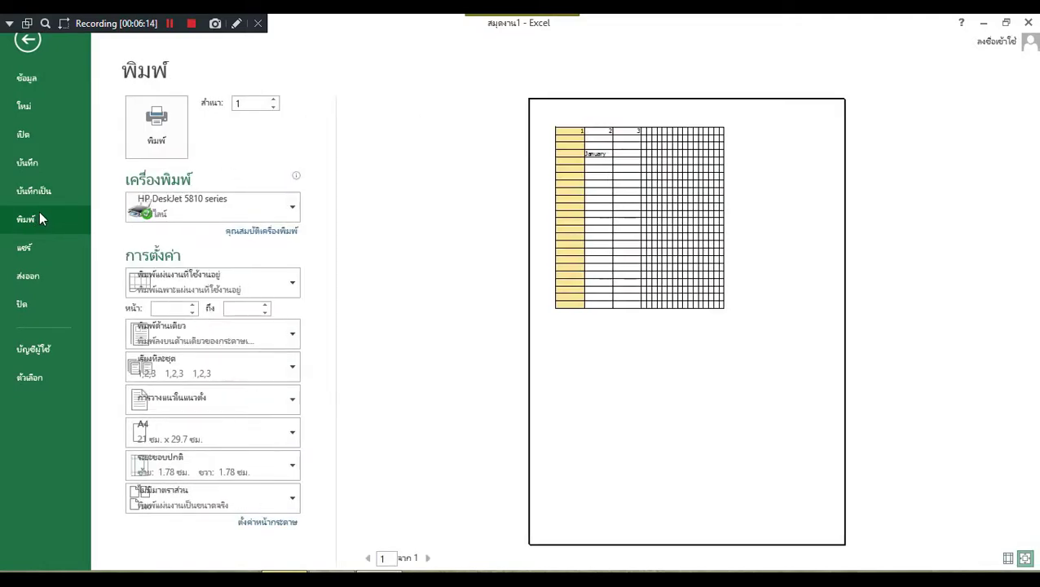
{"action": "key", "text": "Escape"}
{"action": "left_click", "coordinate": [315, 340]}
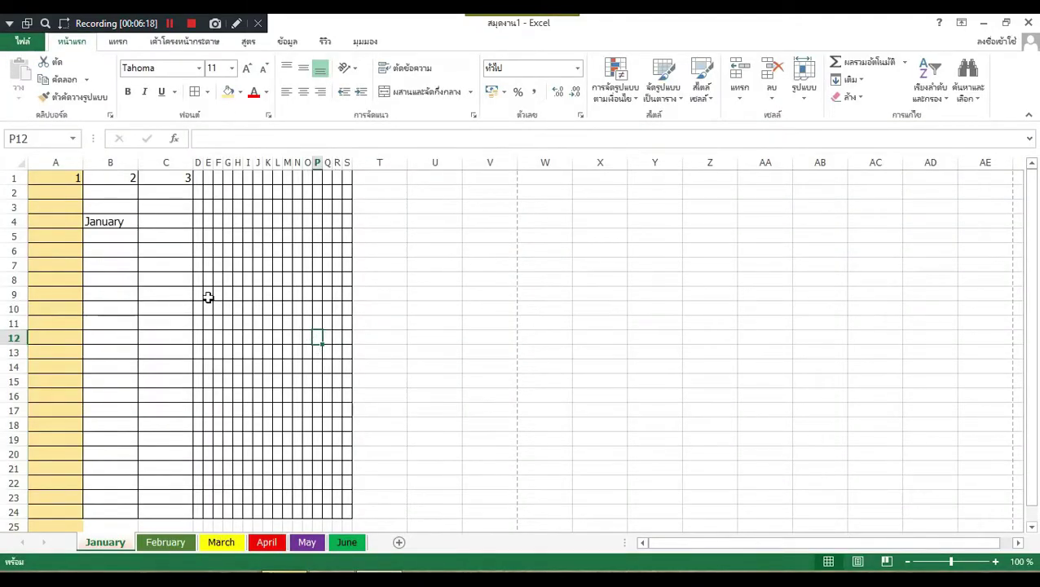
Set rows 2 through 12 to a row height of 20
{"action": "left_click_drag", "start_coordinate": [11, 194], "coordinate": [66, 334]}
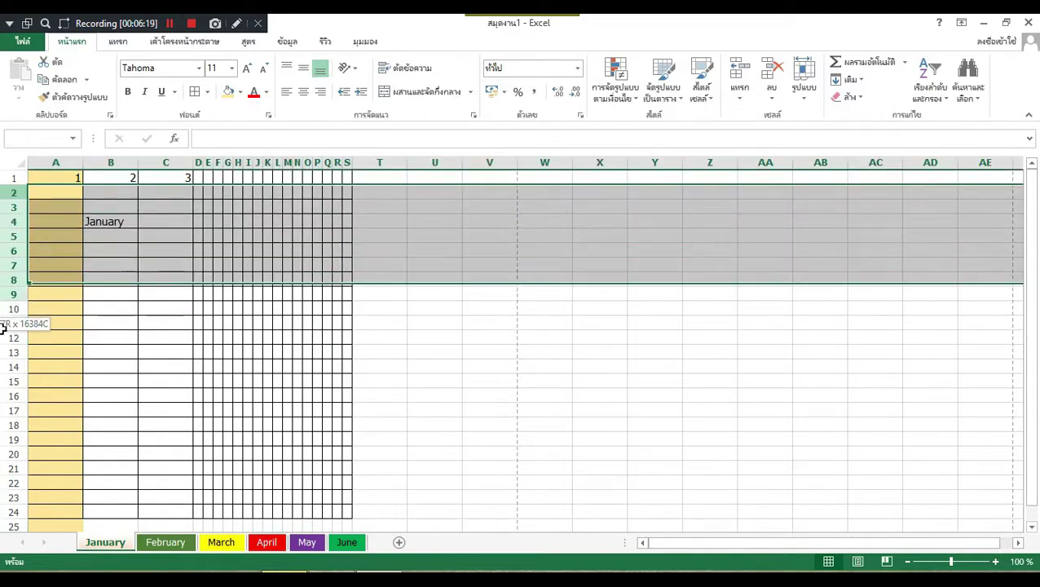
{"action": "right_click", "coordinate": [66, 335]}
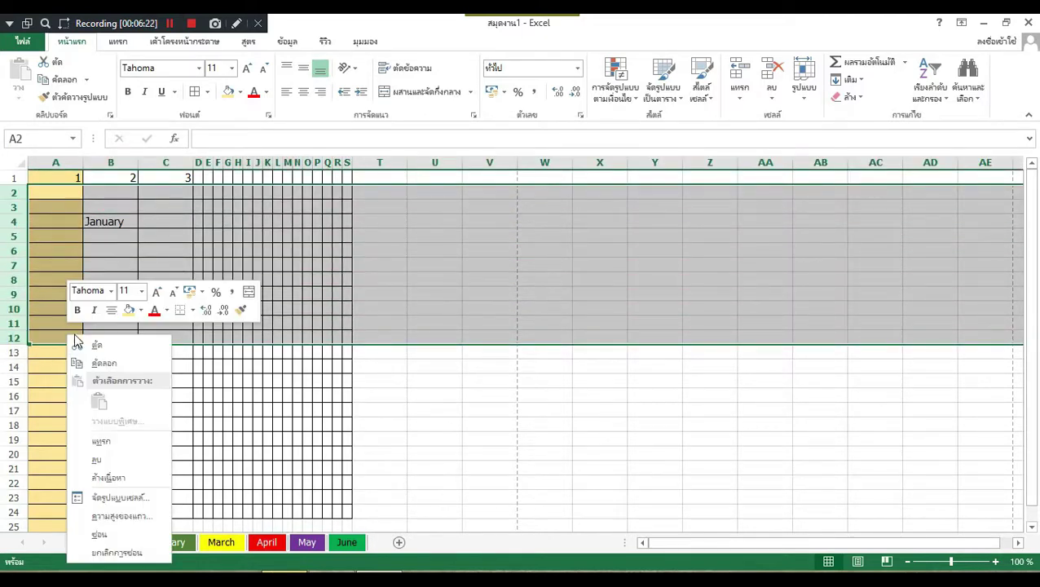
{"action": "left_click", "coordinate": [134, 516]}
{"action": "type", "text": "20"}
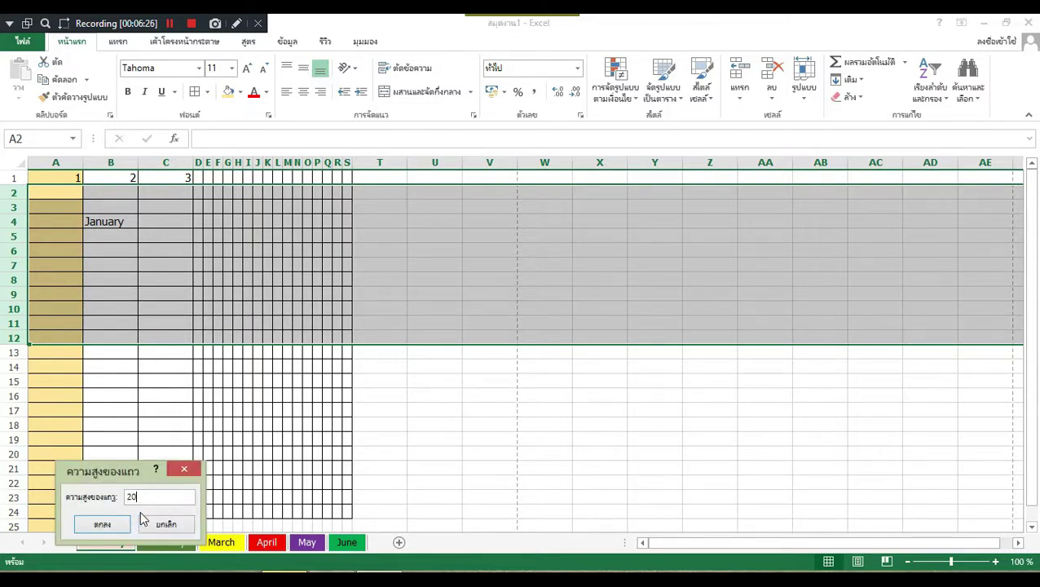
{"action": "key", "text": "Return"}
Clear the test values from A1:C6
{"action": "left_click", "coordinate": [174, 411]}
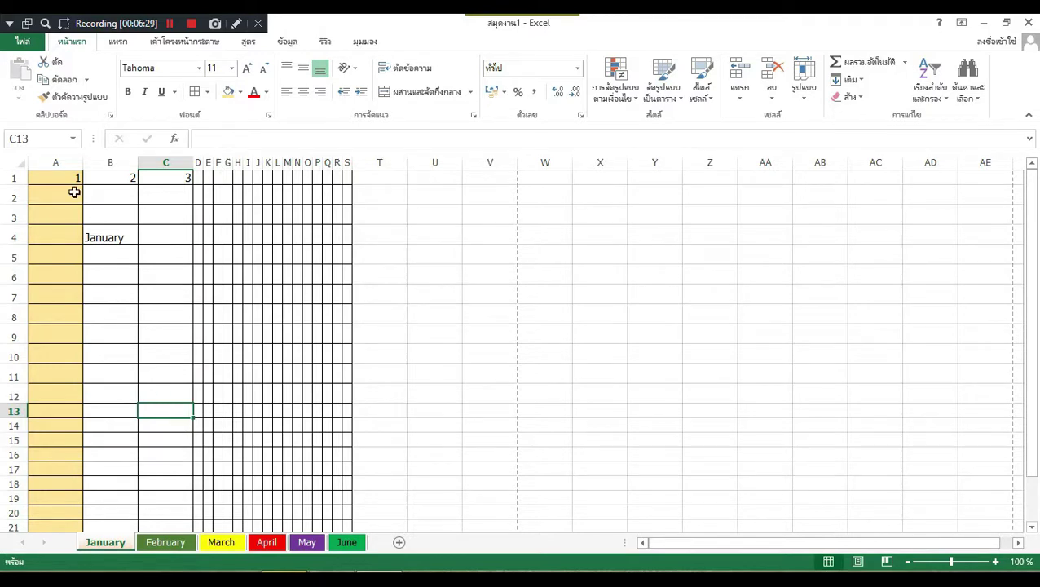
{"action": "left_click_drag", "start_coordinate": [60, 175], "coordinate": [195, 263]}
{"action": "key", "text": "Delete"}
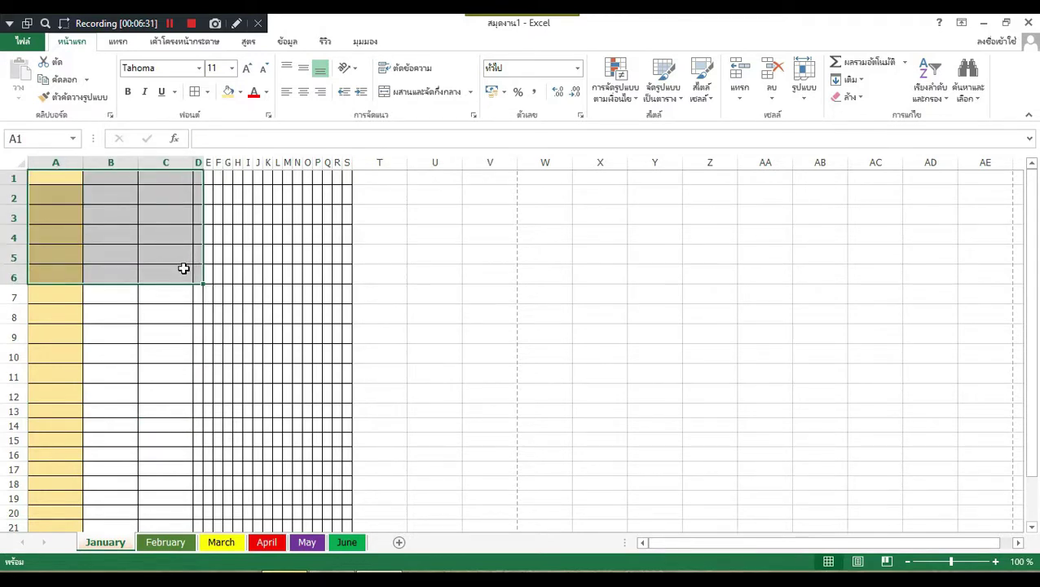
Enter the heading การพิมพ์ข้อมูลในช่องเซลล์ in cell A1
{"action": "left_click", "coordinate": [184, 269]}
{"action": "scroll", "coordinate": [369, 376], "scroll_direction": "up", "scroll_amount": 7}
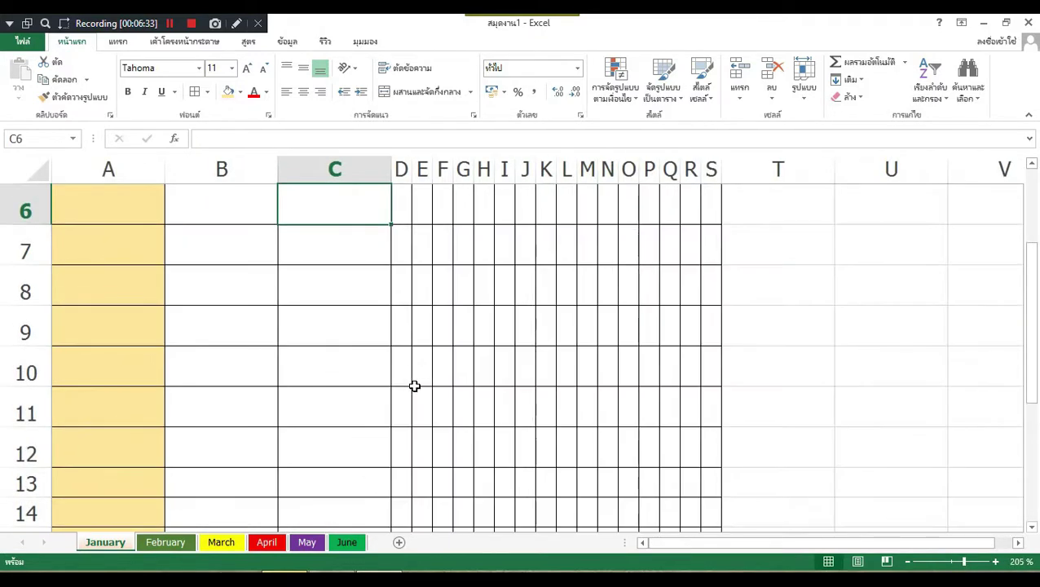
{"action": "scroll", "coordinate": [534, 397], "scroll_direction": "up", "scroll_amount": 2}
{"action": "left_click", "coordinate": [118, 198]}
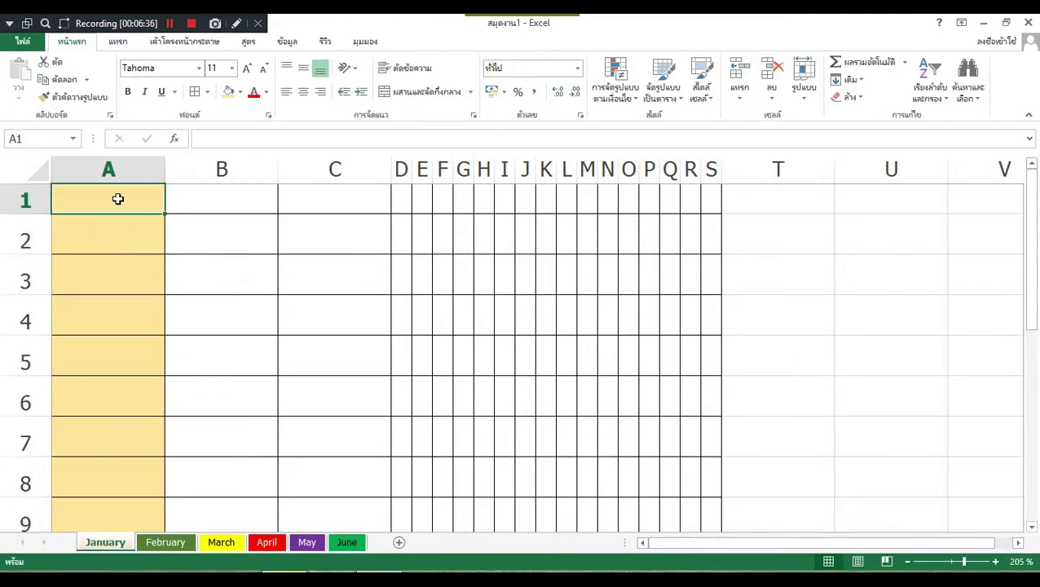
{"action": "type", "text": "9k"}
{"action": "key", "text": "BackSpace"}
{"action": "key", "text": "BackSpace"}
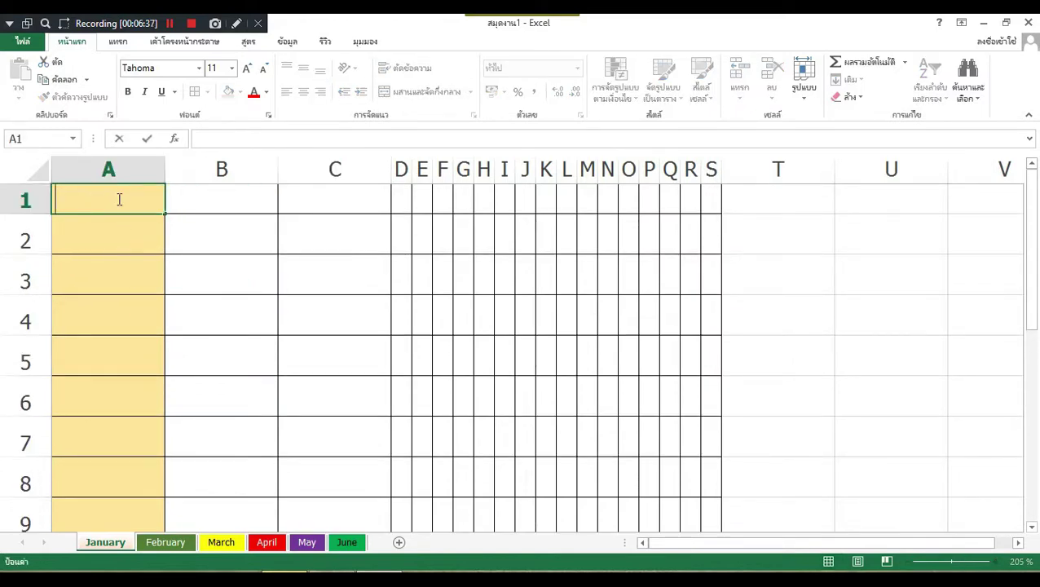
{"action": "type", "text": "การพ"}
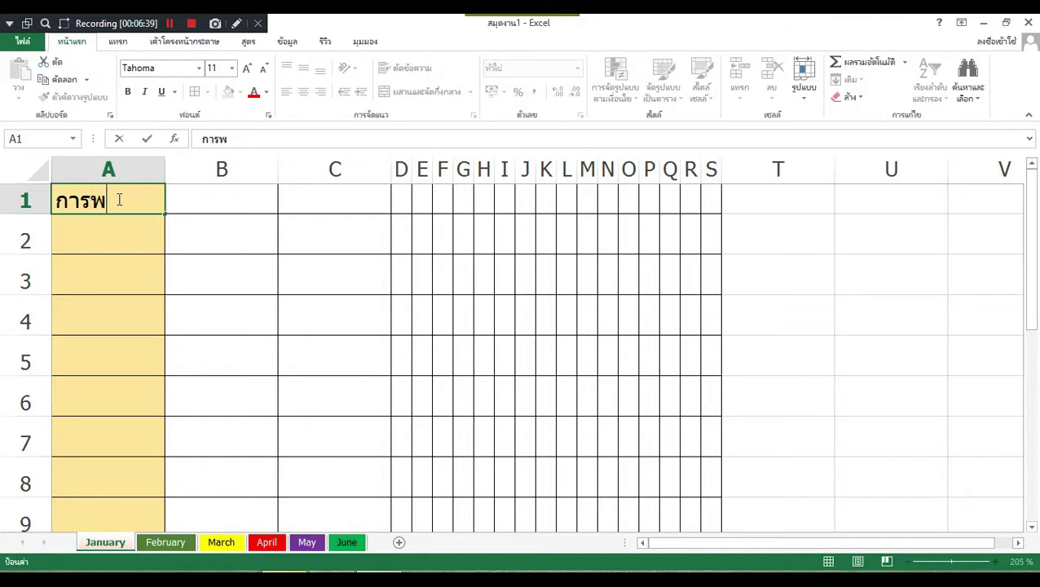
{"action": "type", "text": "ิมพ์ข้อมูล"}
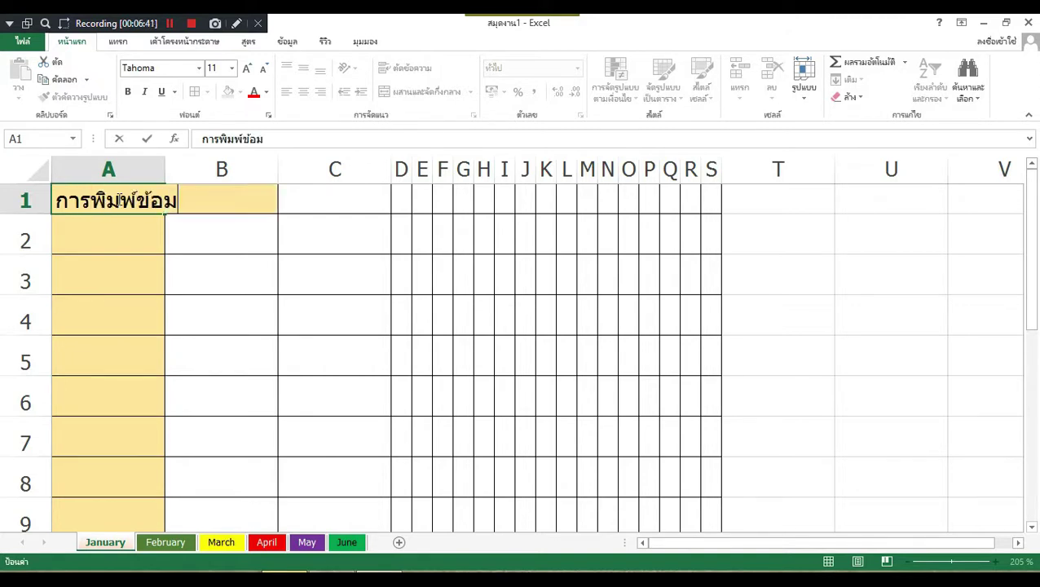
{"action": "type", "text": "ในช่องเ"}
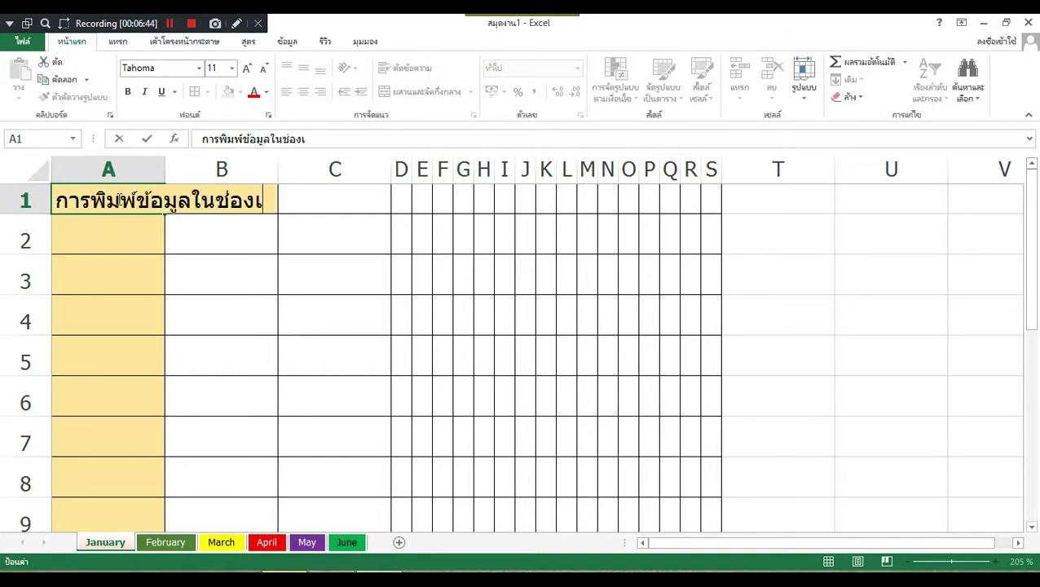
{"action": "type", "text": "ซลล์"}
{"action": "key", "text": "Return"}
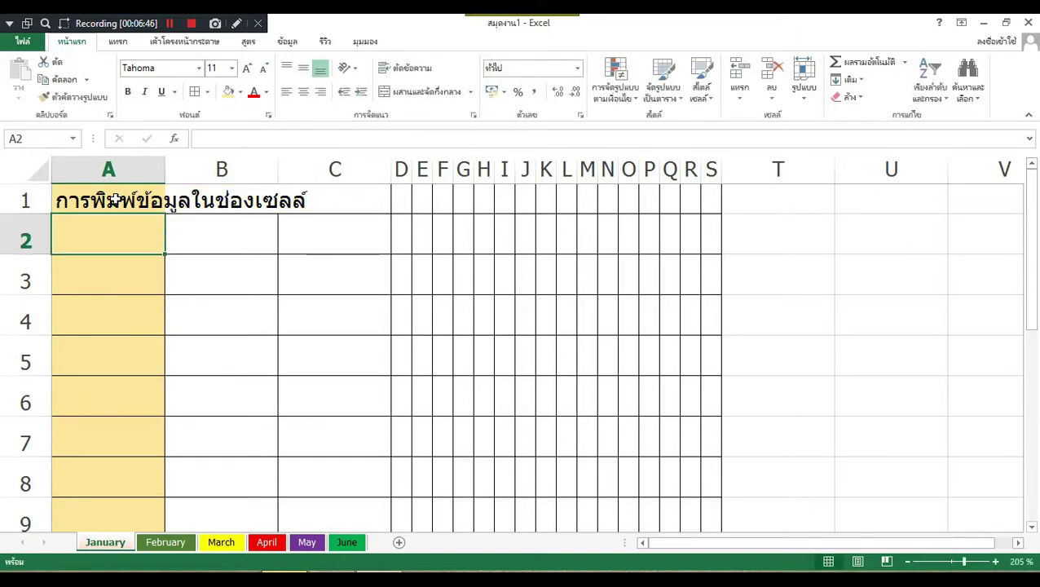
Enter ชื่อ - นามสกุล in cell B1
{"action": "left_click", "coordinate": [197, 197]}
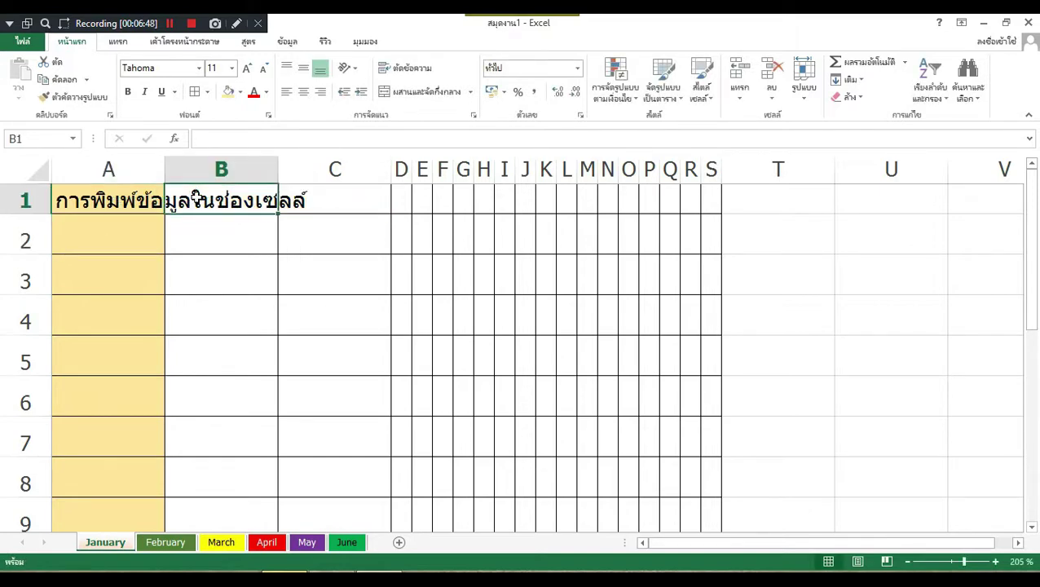
{"action": "type", "text": "ชื"}
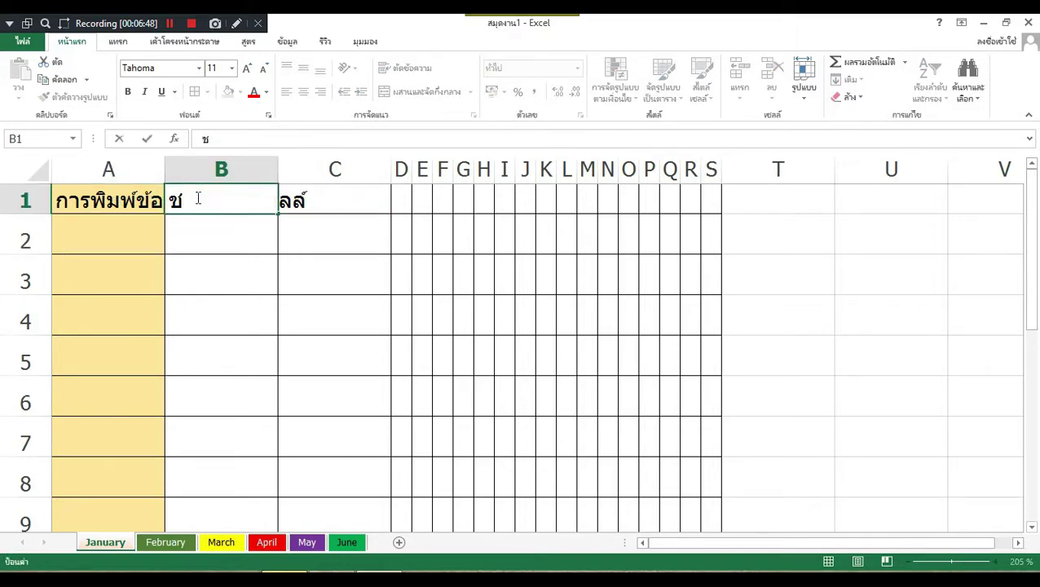
{"action": "type", "text": "่อ - นา"}
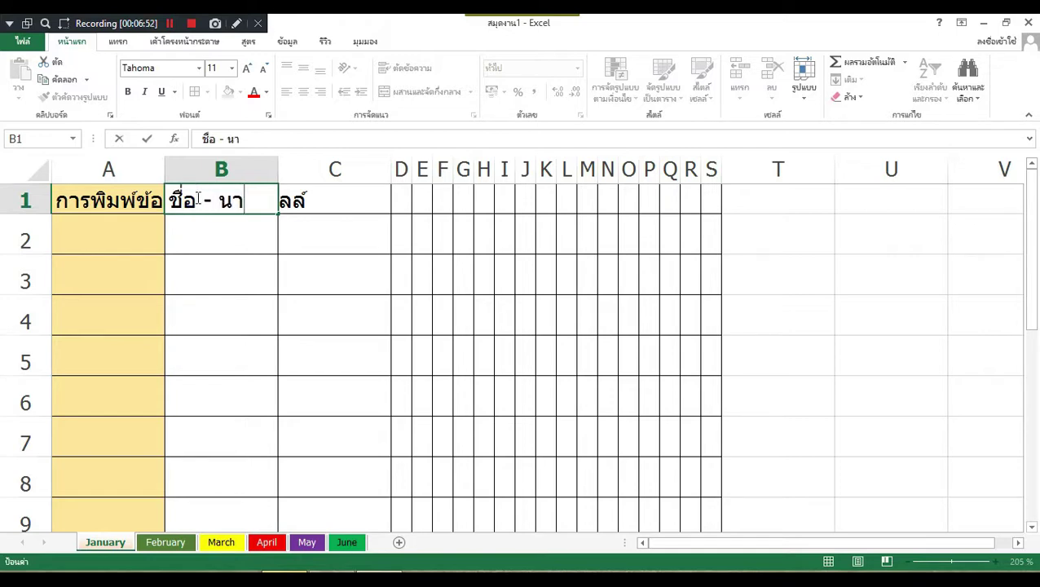
{"action": "type", "text": "มสกุล"}
{"action": "key", "text": "Return"}
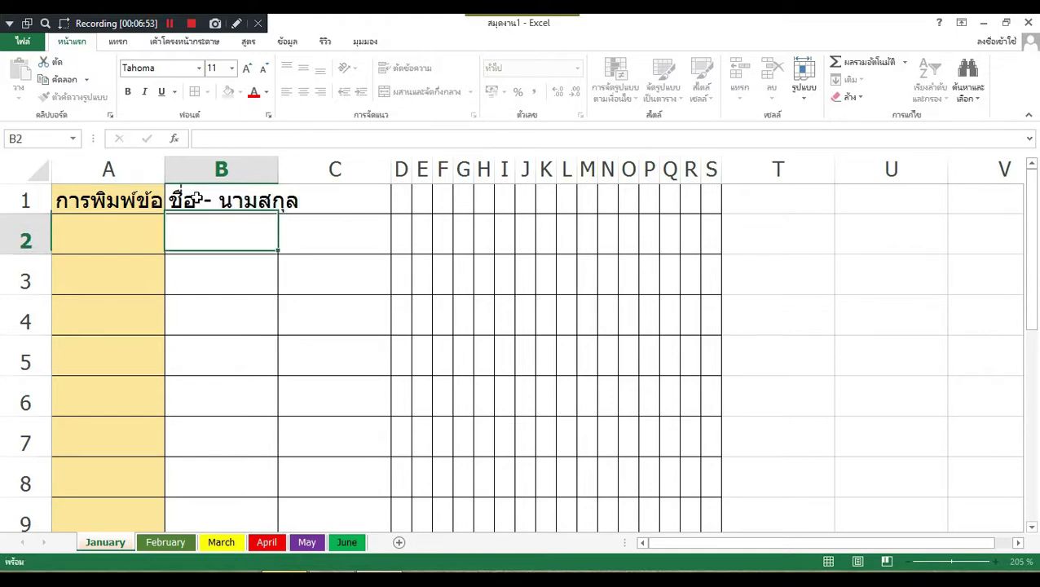
{"action": "left_click", "coordinate": [251, 361]}
{"action": "left_click", "coordinate": [111, 204]}
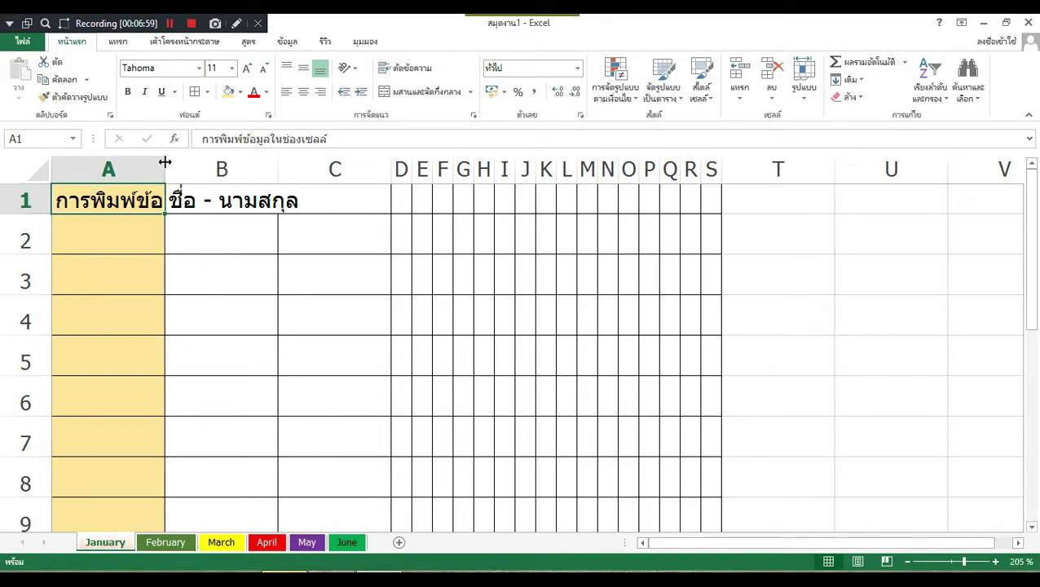
Autofit columns A and B to the full width of their A1 and B1 headings
{"action": "double_click", "coordinate": [165, 159]}
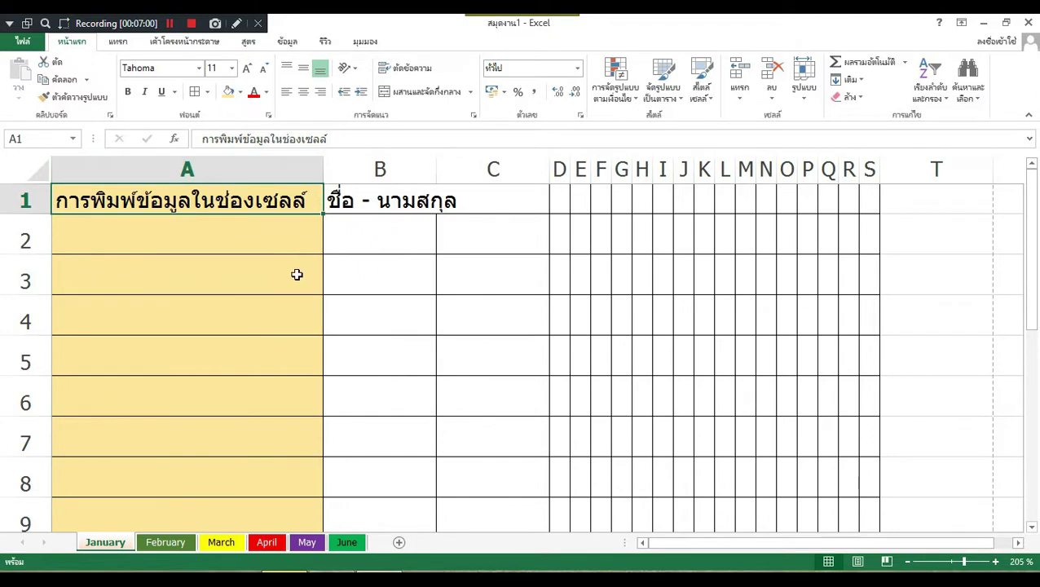
{"action": "left_click", "coordinate": [276, 223]}
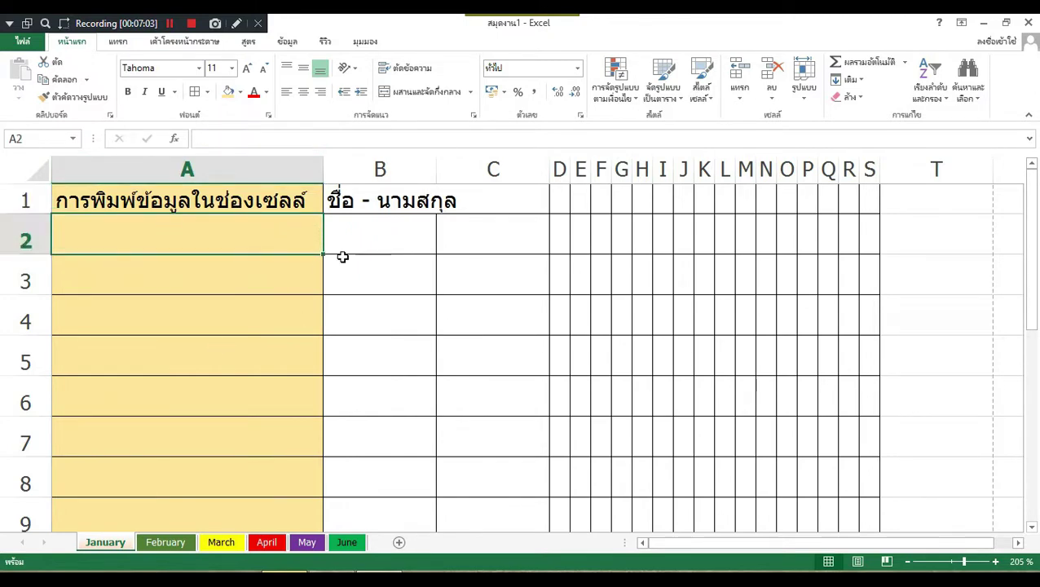
{"action": "double_click", "coordinate": [437, 167]}
{"action": "left_click", "coordinate": [445, 257]}
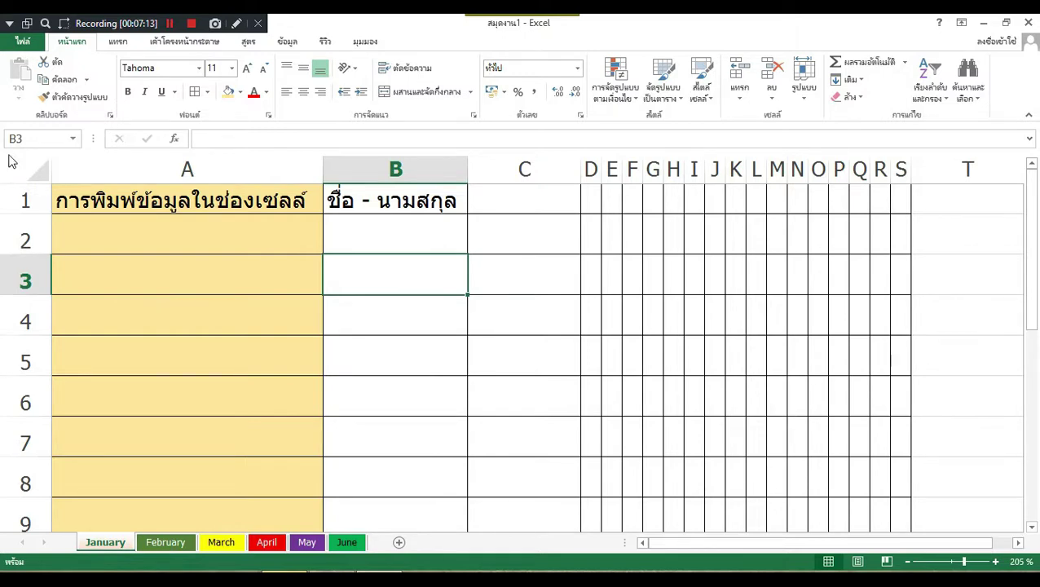
Copy the A1 heading and paste it into cell A2
{"action": "left_click", "coordinate": [172, 209]}
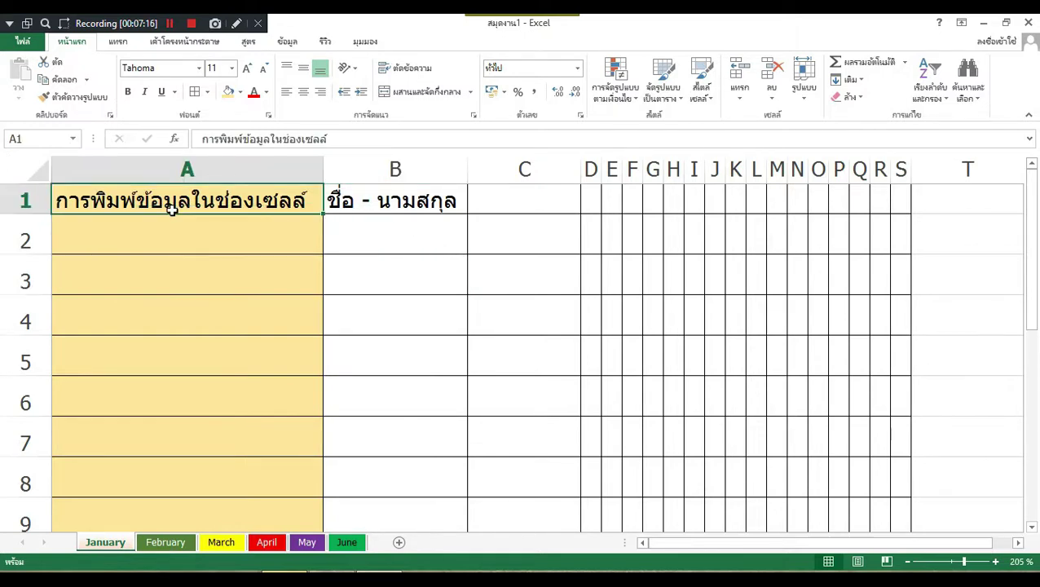
{"action": "key", "text": "ctrl+c"}
{"action": "left_click", "coordinate": [147, 239]}
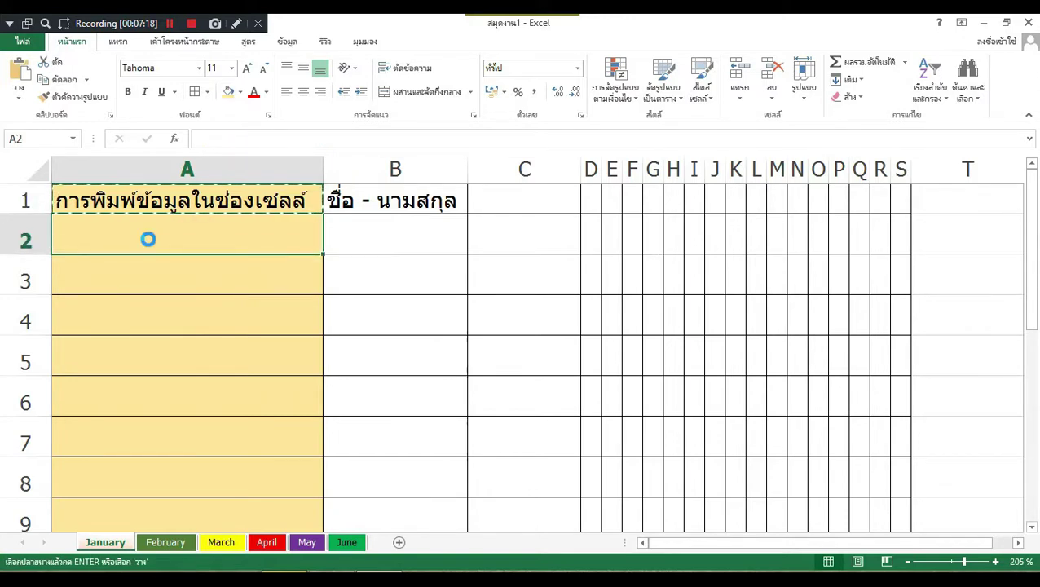
{"action": "key", "text": "ctrl+v"}
{"action": "left_click", "coordinate": [172, 271]}
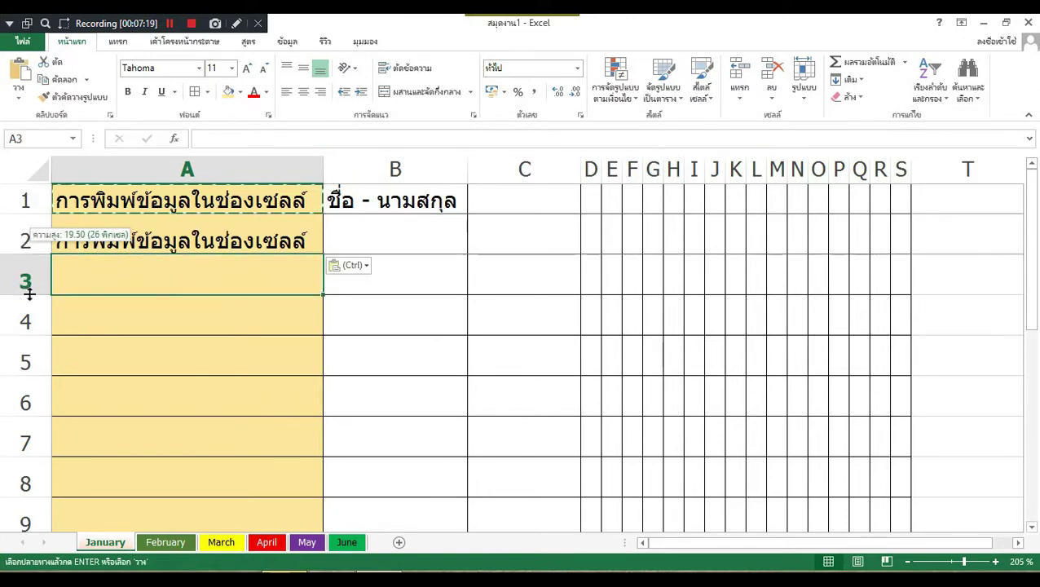
Autofit row 2 to the pasted heading text and cancel the pending copy
{"action": "left_click_drag", "start_coordinate": [30, 253], "coordinate": [29, 296]}
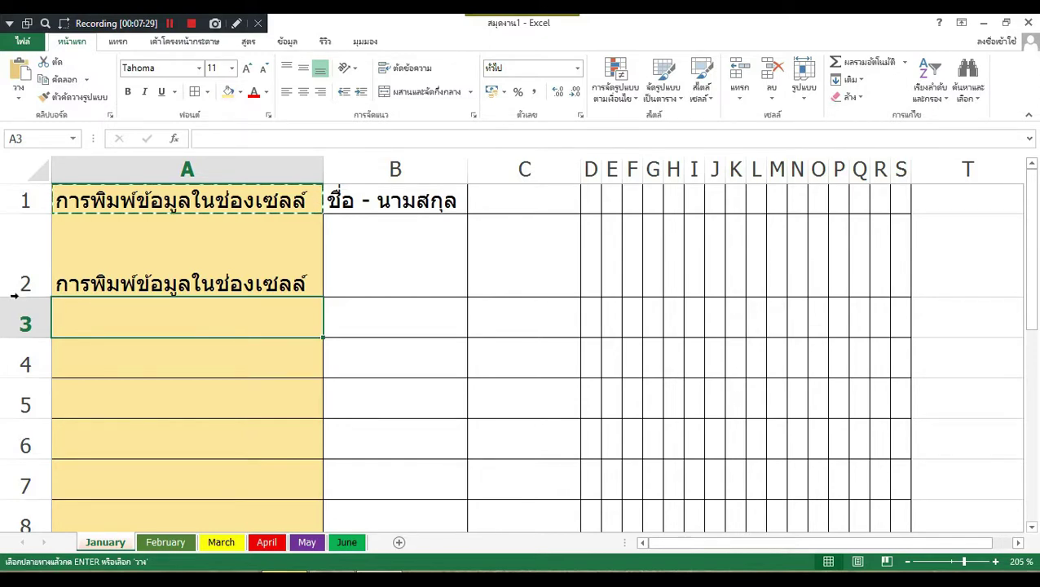
{"action": "double_click", "coordinate": [18, 297]}
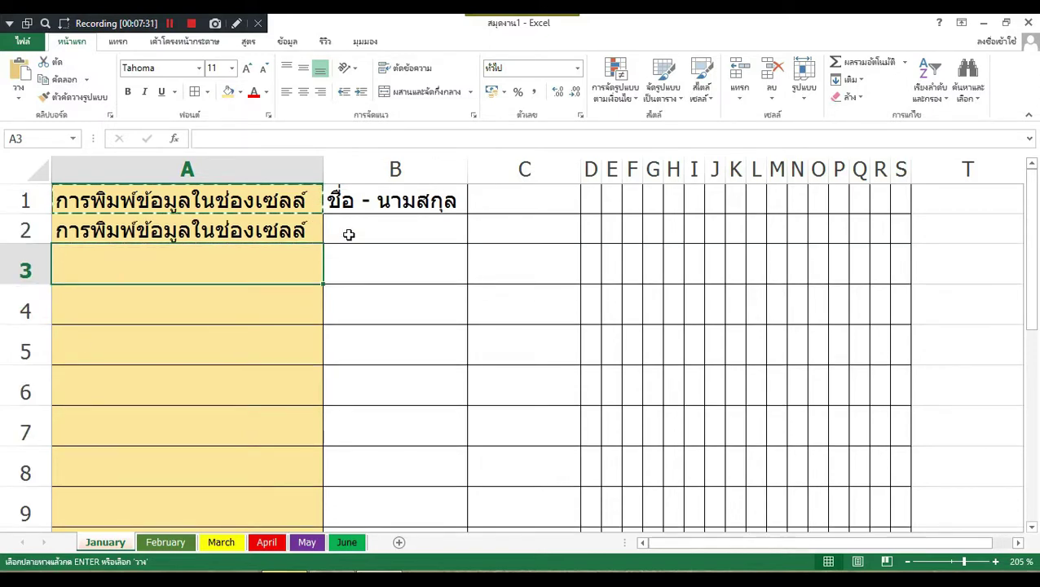
{"action": "left_click", "coordinate": [377, 203]}
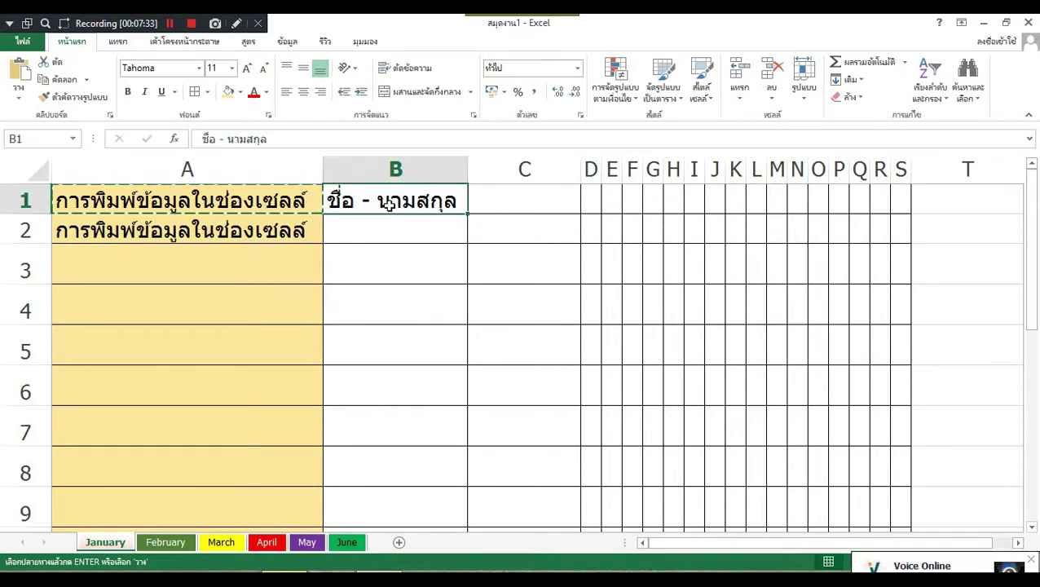
{"action": "left_click", "coordinate": [209, 201]}
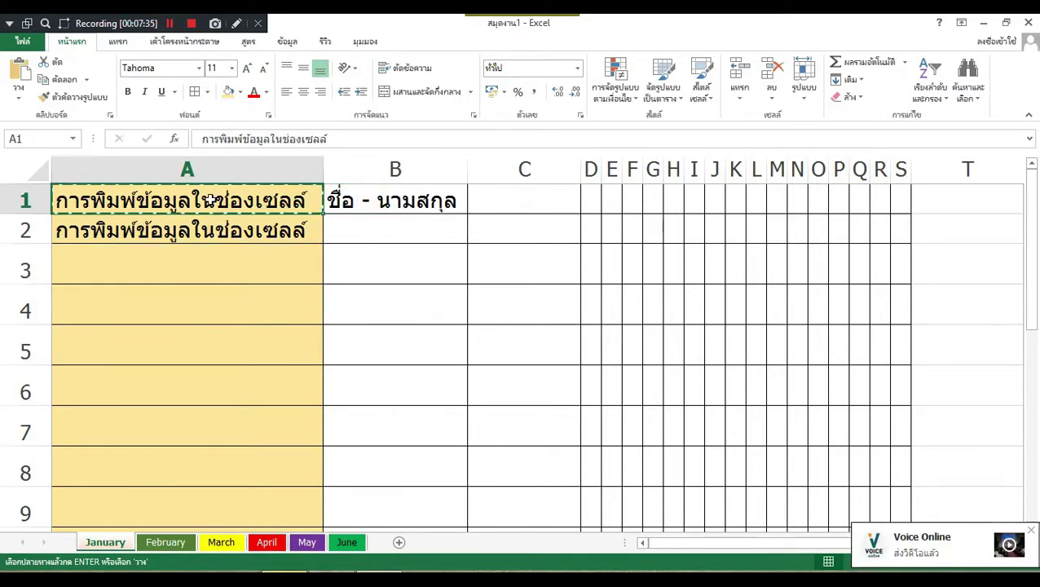
{"action": "key", "text": "Escape"}
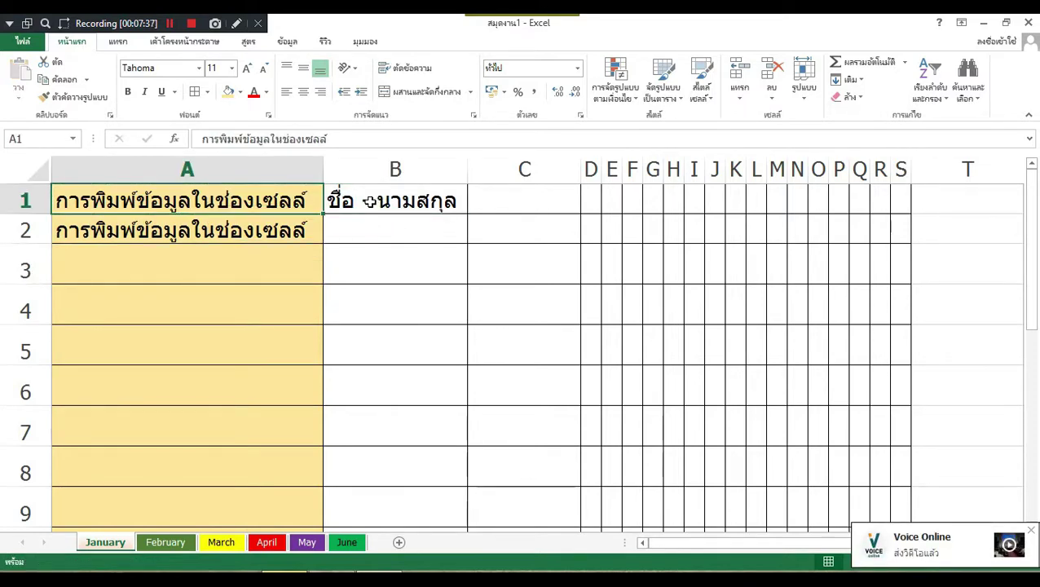
{"action": "left_click", "coordinate": [373, 204]}
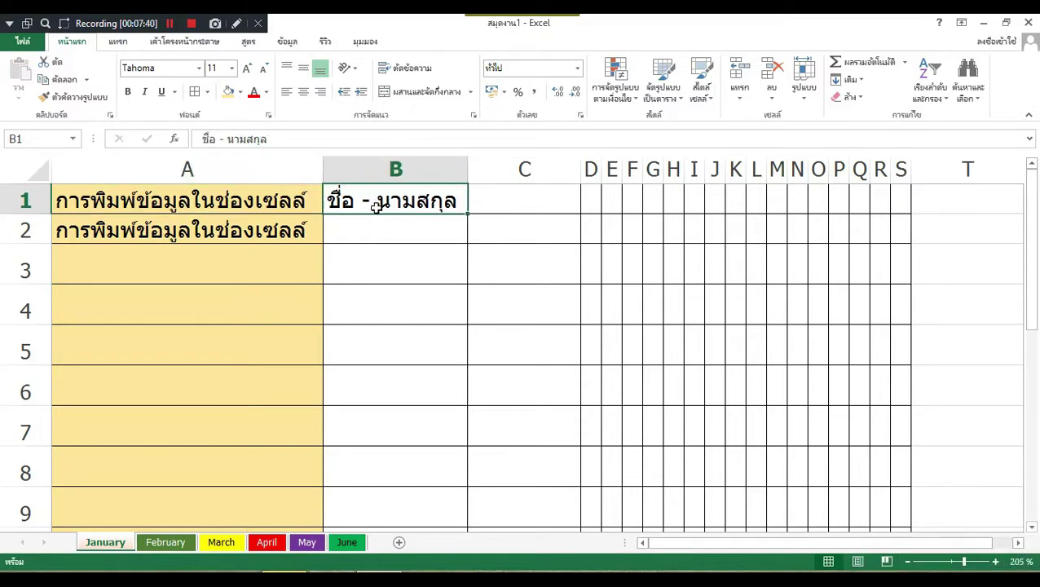
Rotate the B1 name heading to a 90-degree vertical orientation
{"action": "right_click", "coordinate": [384, 200]}
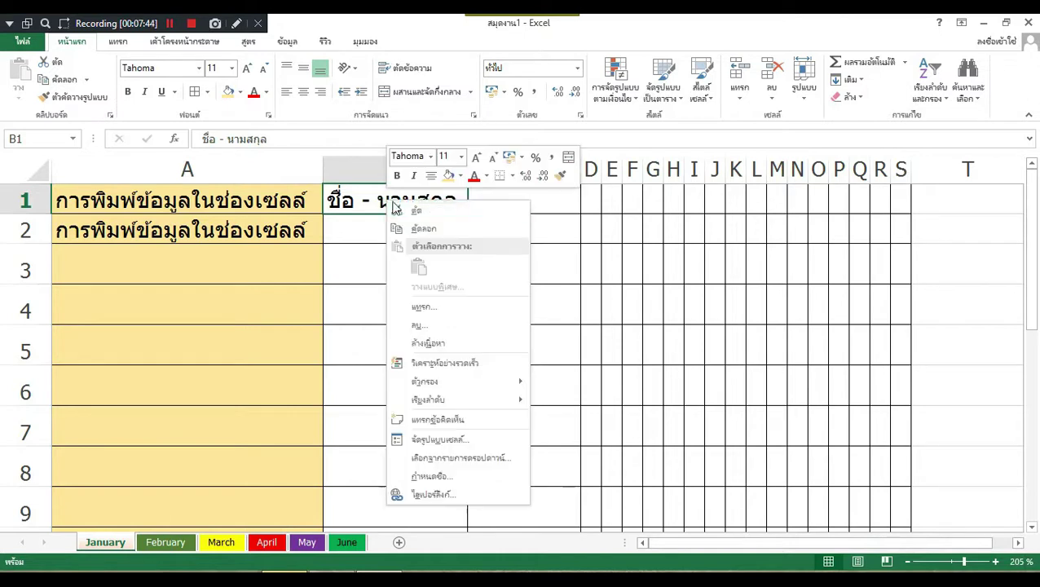
{"action": "left_click", "coordinate": [454, 443]}
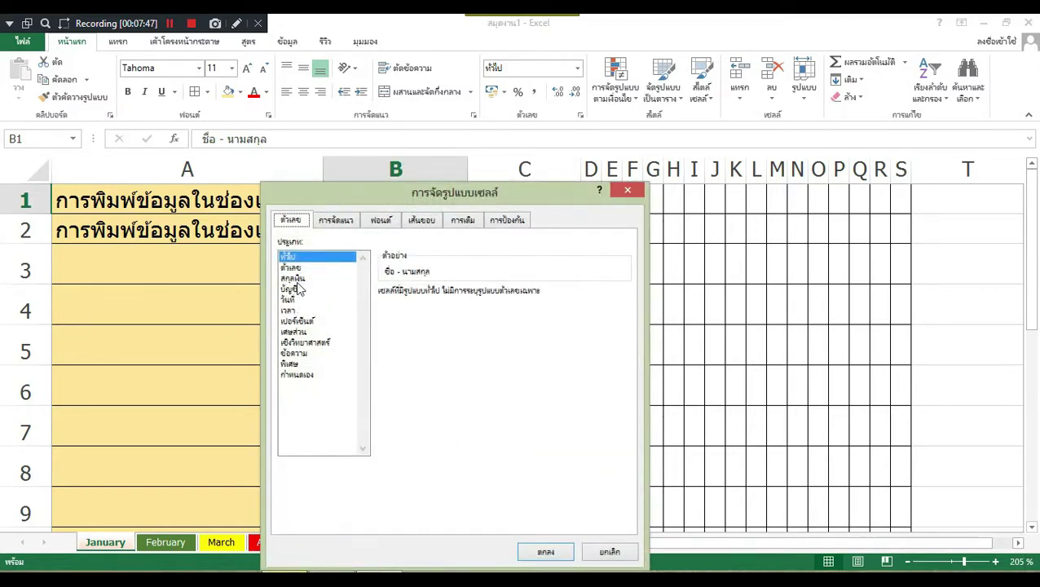
{"action": "left_click", "coordinate": [335, 222]}
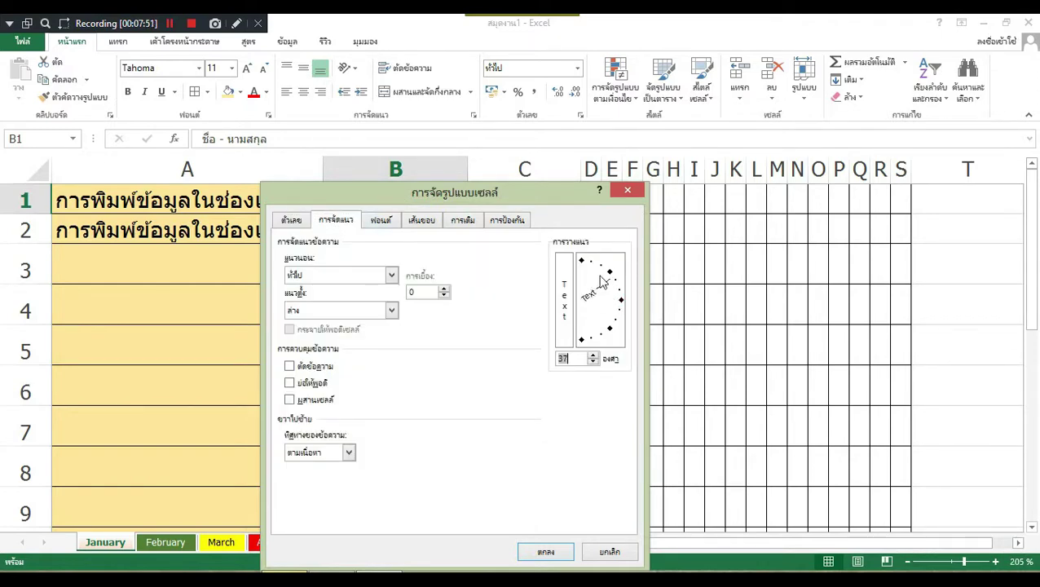
{"action": "left_click_drag", "start_coordinate": [613, 303], "coordinate": [581, 260]}
{"action": "left_click", "coordinate": [542, 555]}
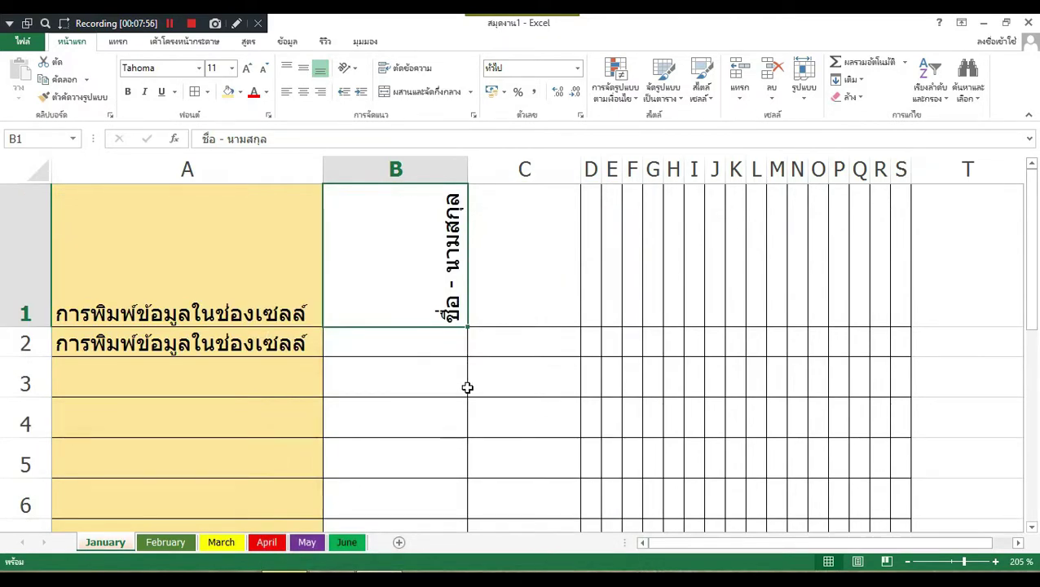
Autofit column B to the vertical heading
{"action": "left_click_drag", "start_coordinate": [469, 168], "coordinate": [470, 168]}
{"action": "double_click", "coordinate": [470, 169]}
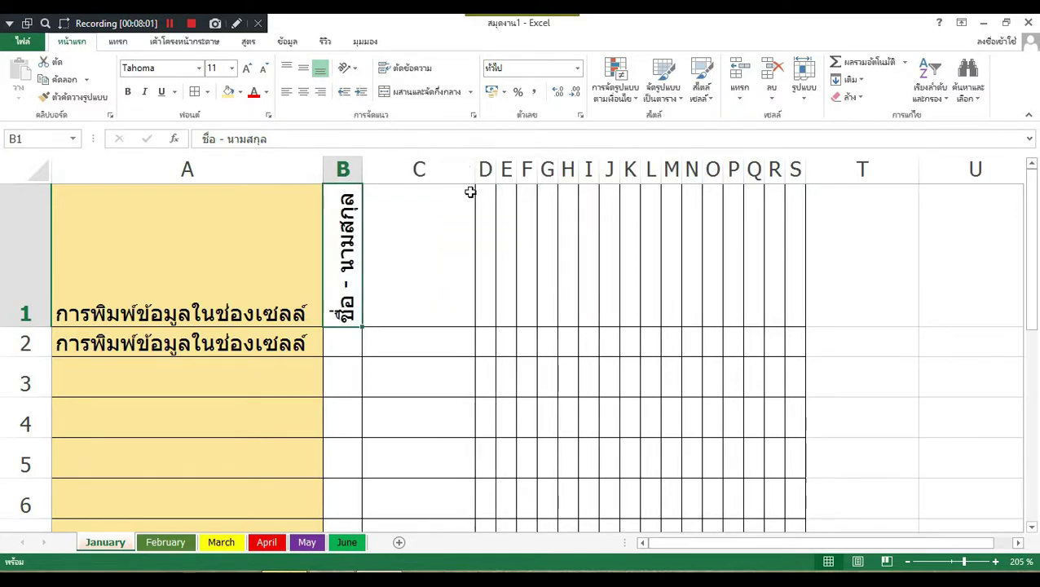
{"action": "left_click", "coordinate": [437, 297]}
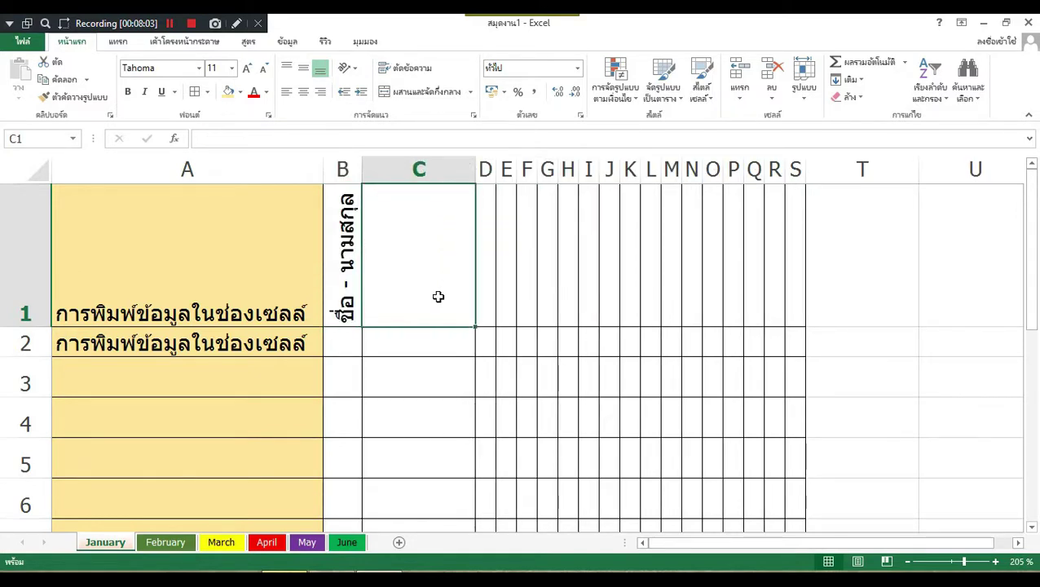
{"action": "scroll", "coordinate": [437, 297], "scroll_direction": "down", "scroll_amount": 3}
{"action": "scroll", "coordinate": [408, 367], "scroll_direction": "up", "scroll_amount": 3}
Switch the page orientation to landscape and zoom out to view the grid
{"action": "left_click", "coordinate": [173, 42]}
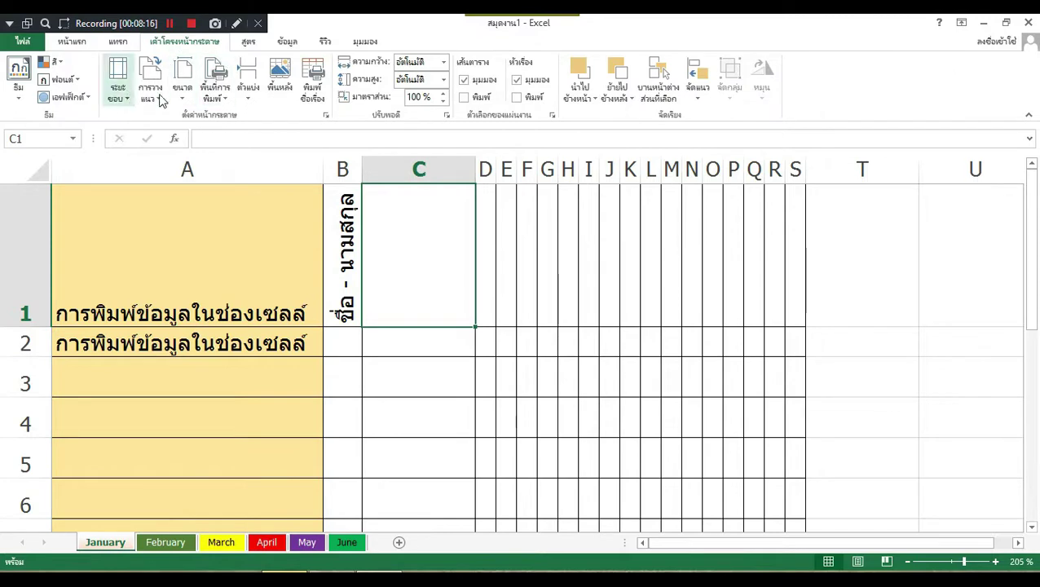
{"action": "left_click", "coordinate": [150, 82]}
{"action": "left_click", "coordinate": [187, 157]}
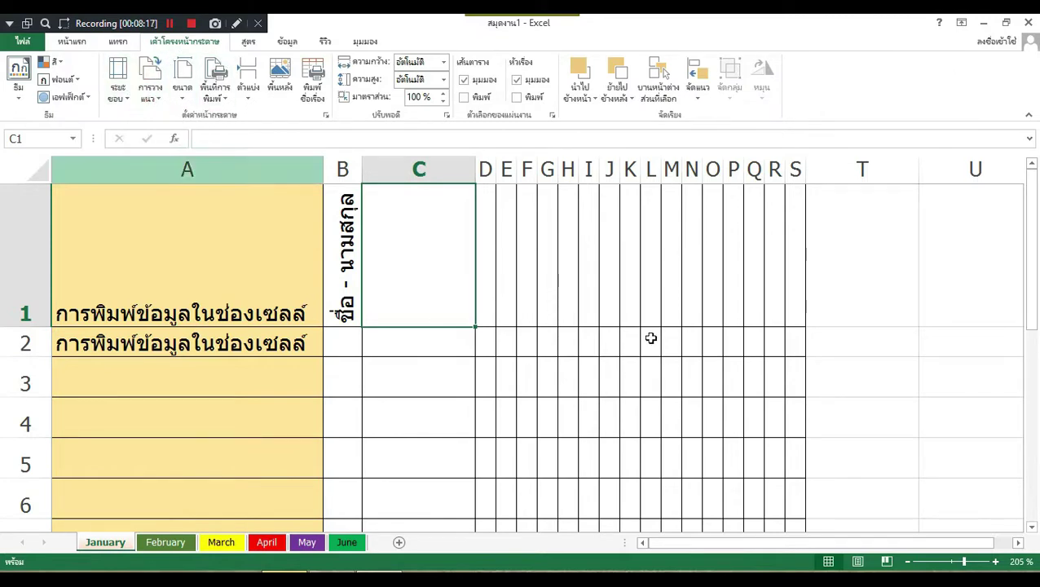
{"action": "left_click_drag", "start_coordinate": [966, 565], "coordinate": [926, 565]}
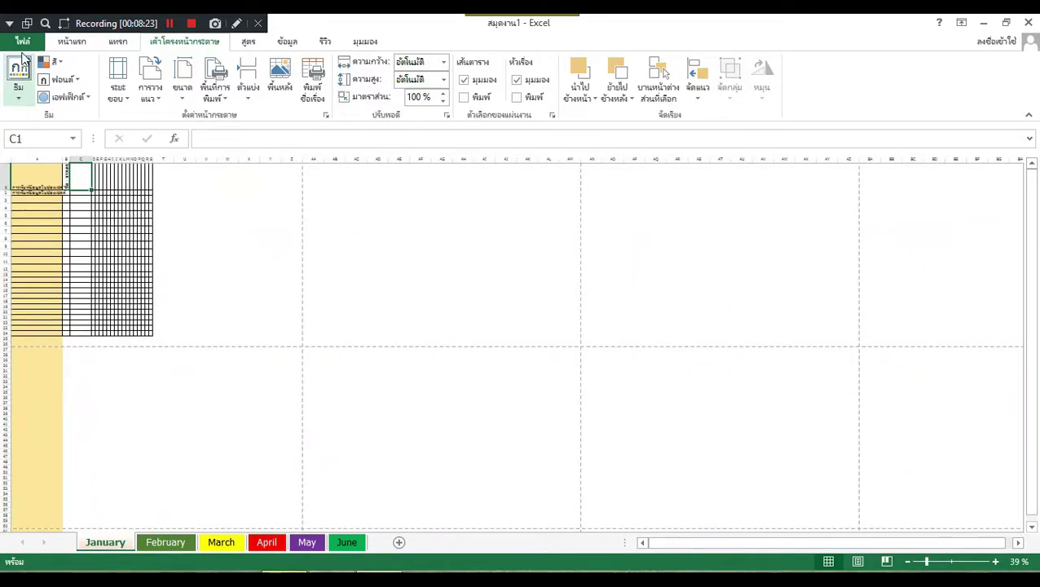
In the print preview, set the printout to portrait and return to the sheet
{"action": "left_click", "coordinate": [22, 40]}
{"action": "left_click", "coordinate": [36, 221]}
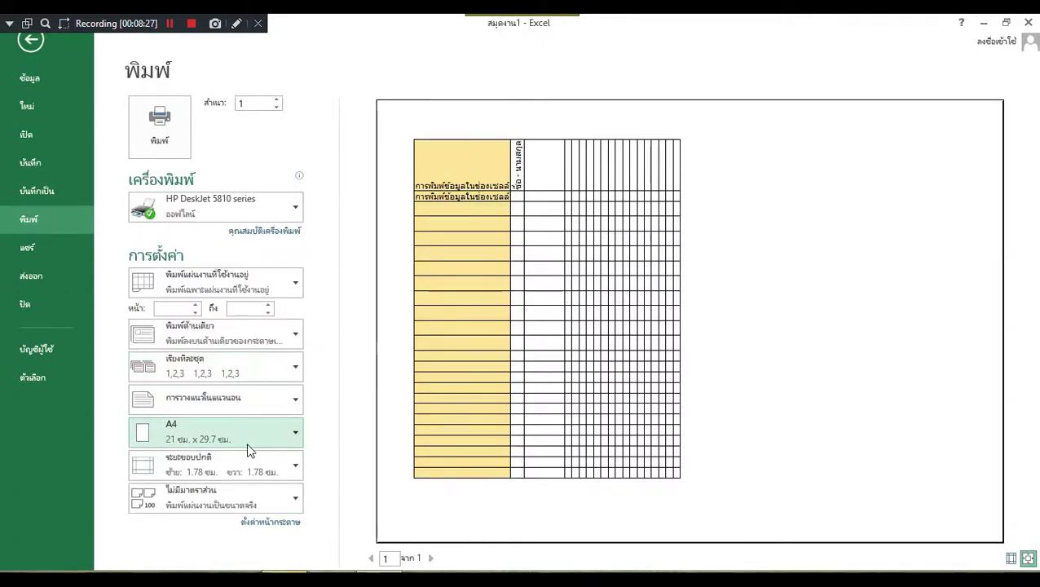
{"action": "left_click", "coordinate": [234, 405]}
{"action": "left_click", "coordinate": [224, 432]}
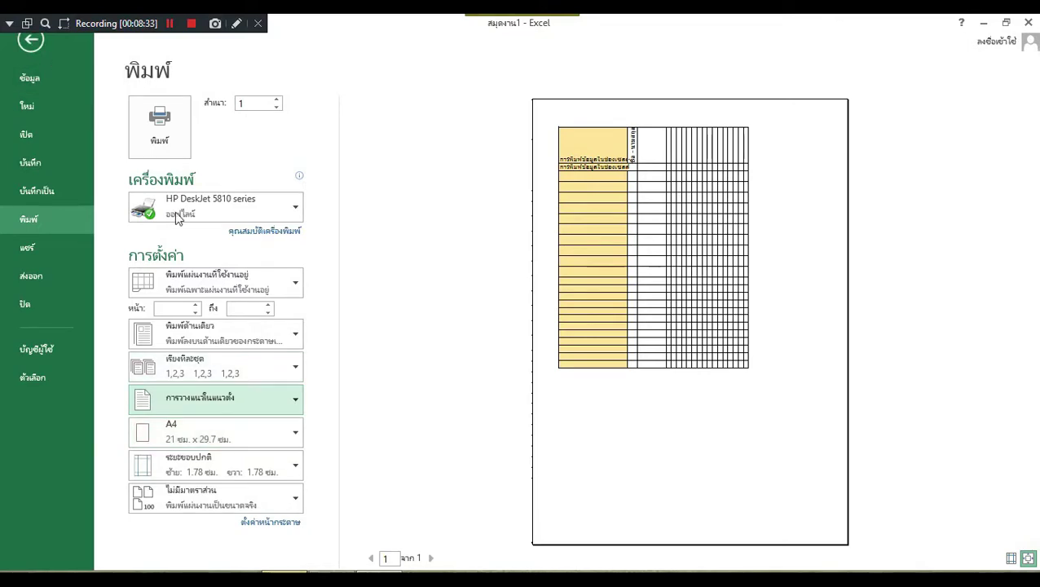
{"action": "left_click", "coordinate": [30, 40]}
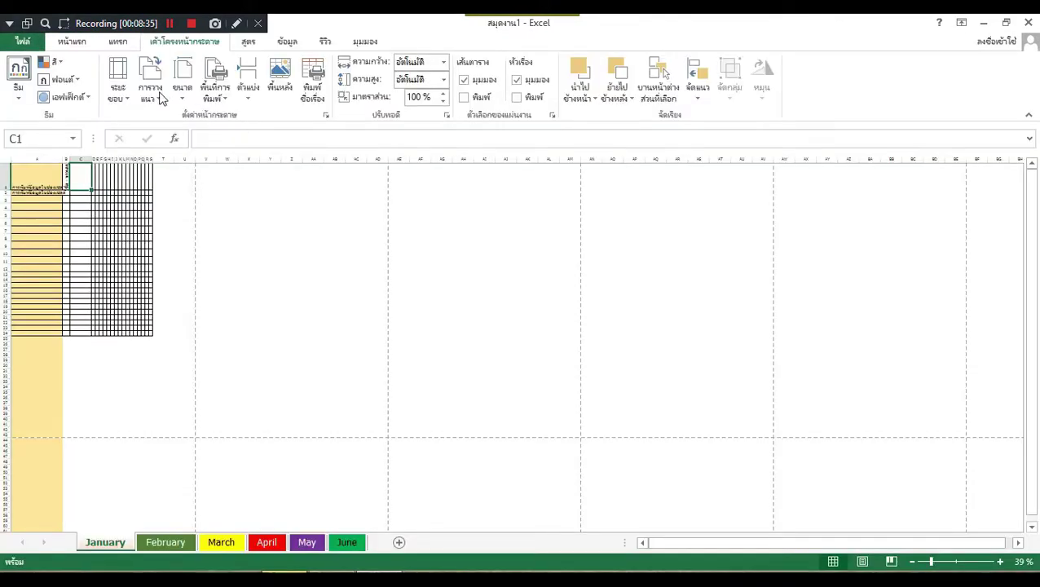
{"action": "left_click", "coordinate": [119, 86]}
{"action": "left_click", "coordinate": [192, 294]}
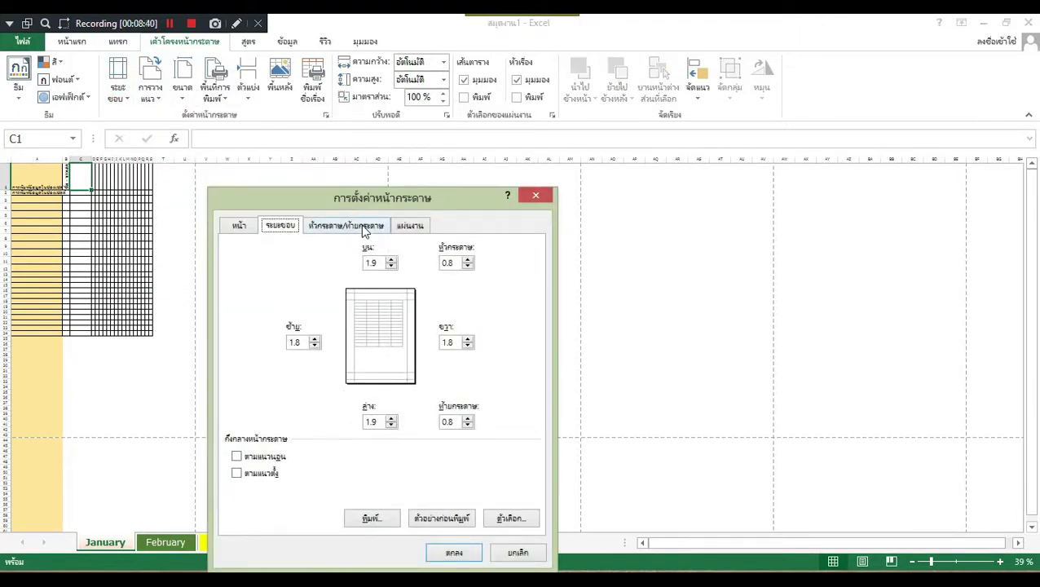
{"action": "left_click", "coordinate": [367, 232]}
{"action": "left_click", "coordinate": [257, 231]}
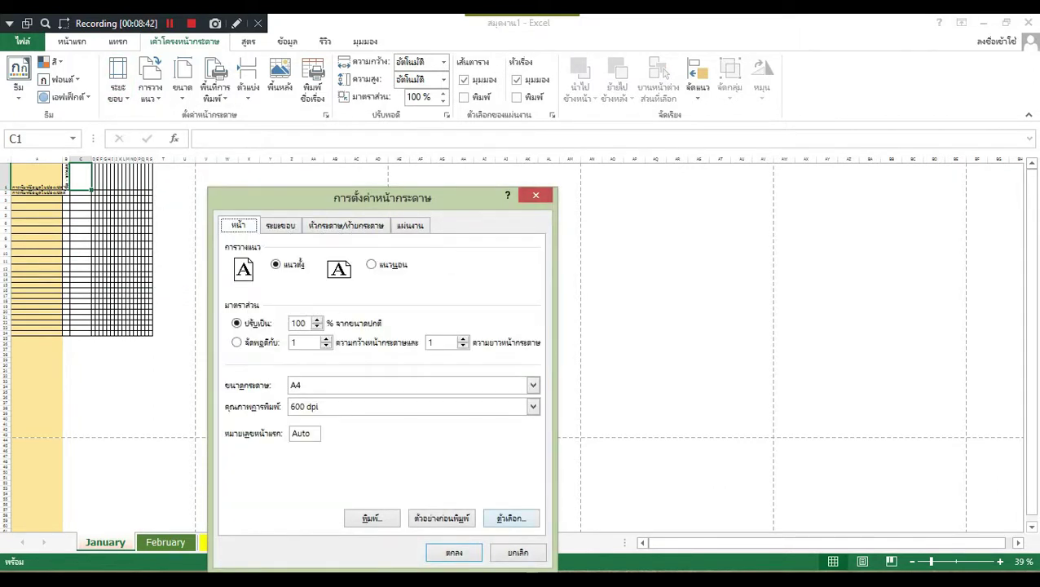
{"action": "left_click", "coordinate": [509, 555]}
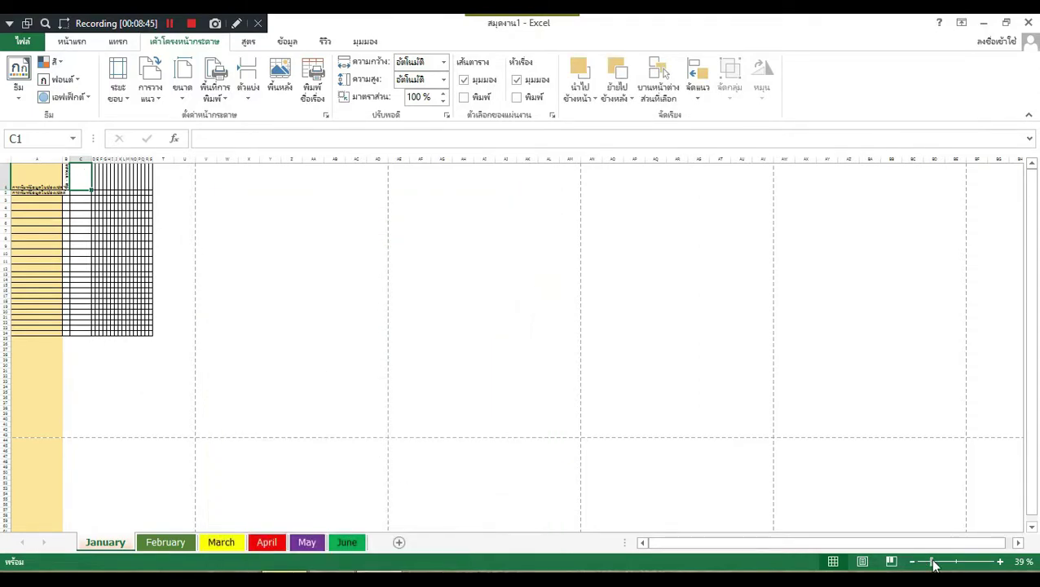
{"action": "left_click_drag", "start_coordinate": [930, 561], "coordinate": [959, 564]}
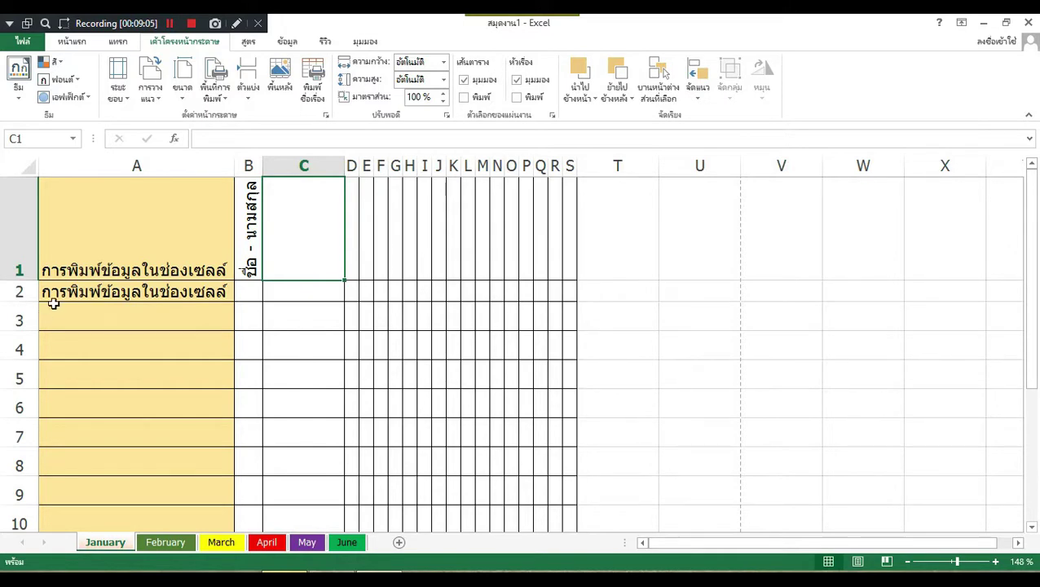
Undo the last change and copy the entire January sheet
{"action": "key", "text": "ctrl+z"}
{"action": "scroll", "coordinate": [388, 394], "scroll_direction": "down", "scroll_amount": 4}
{"action": "scroll", "coordinate": [387, 394], "scroll_direction": "up", "scroll_amount": 4}
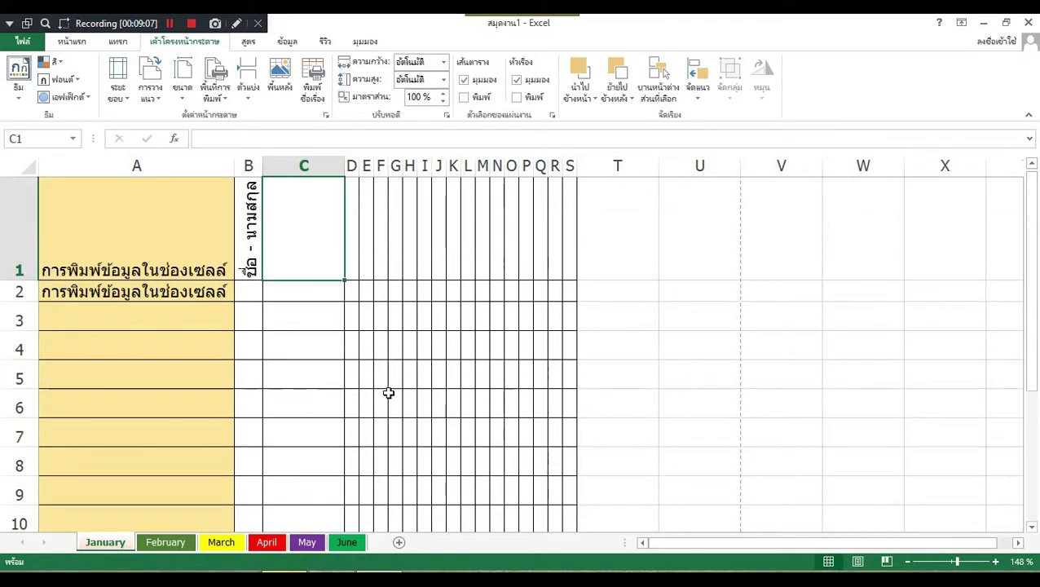
{"action": "left_click", "coordinate": [13, 164]}
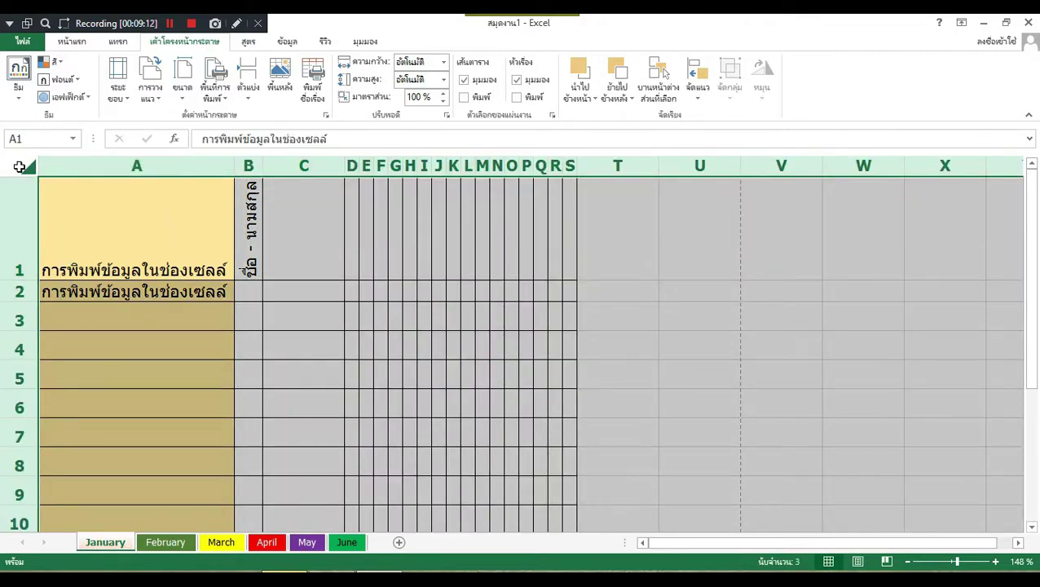
{"action": "right_click", "coordinate": [86, 207]}
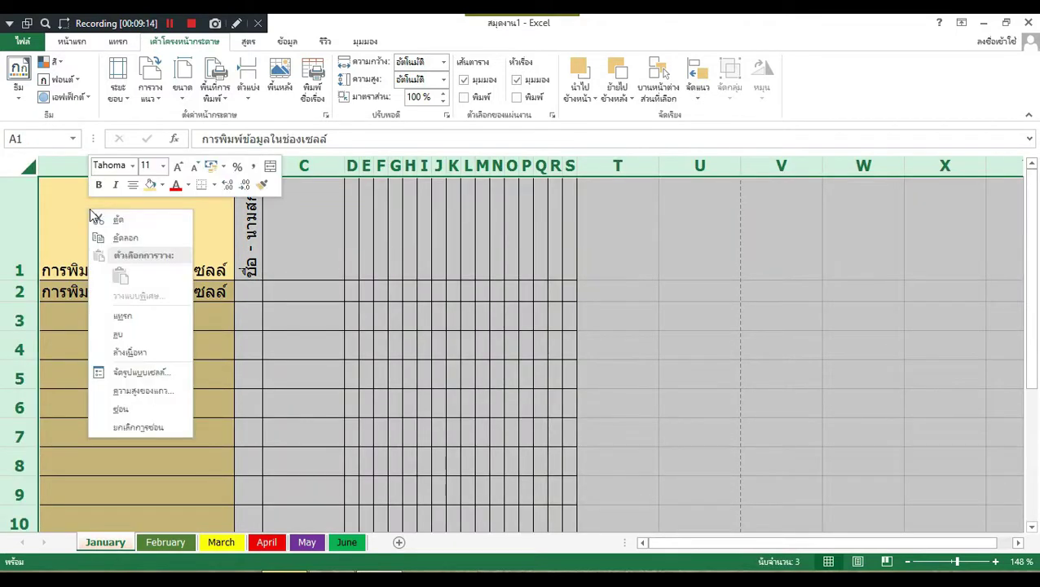
{"action": "left_click", "coordinate": [128, 238]}
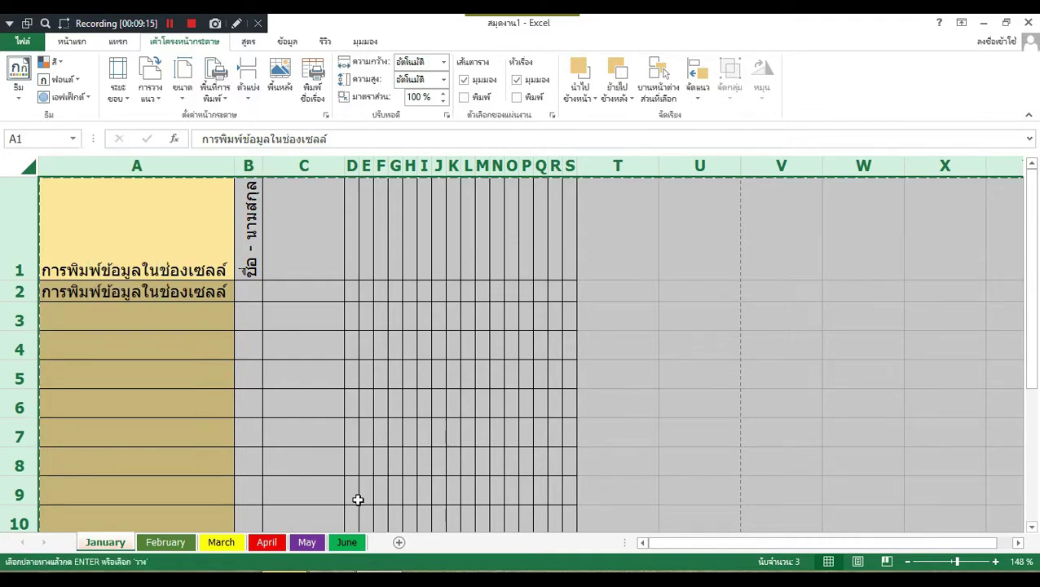
Paste the copied grid onto the whole February sheet and compare it with January
{"action": "left_click", "coordinate": [167, 542]}
{"action": "left_click", "coordinate": [16, 161]}
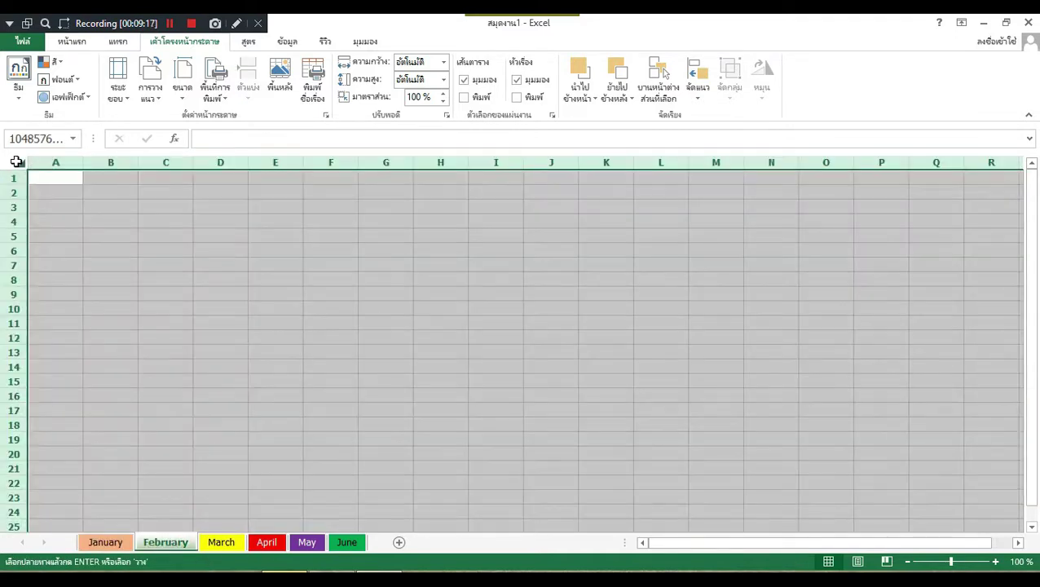
{"action": "right_click", "coordinate": [16, 161]}
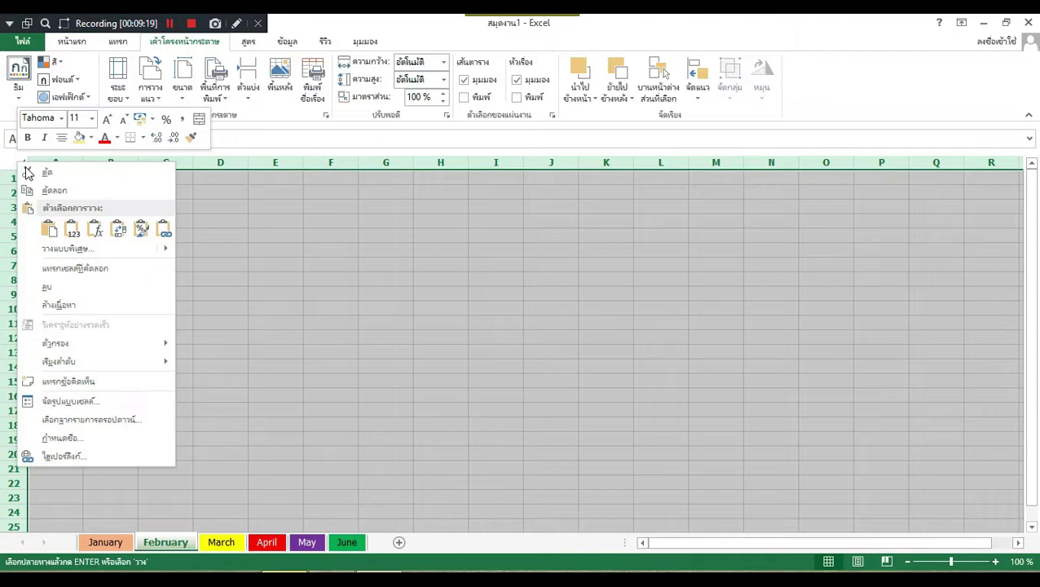
{"action": "left_click", "coordinate": [55, 228]}
{"action": "left_click", "coordinate": [420, 342]}
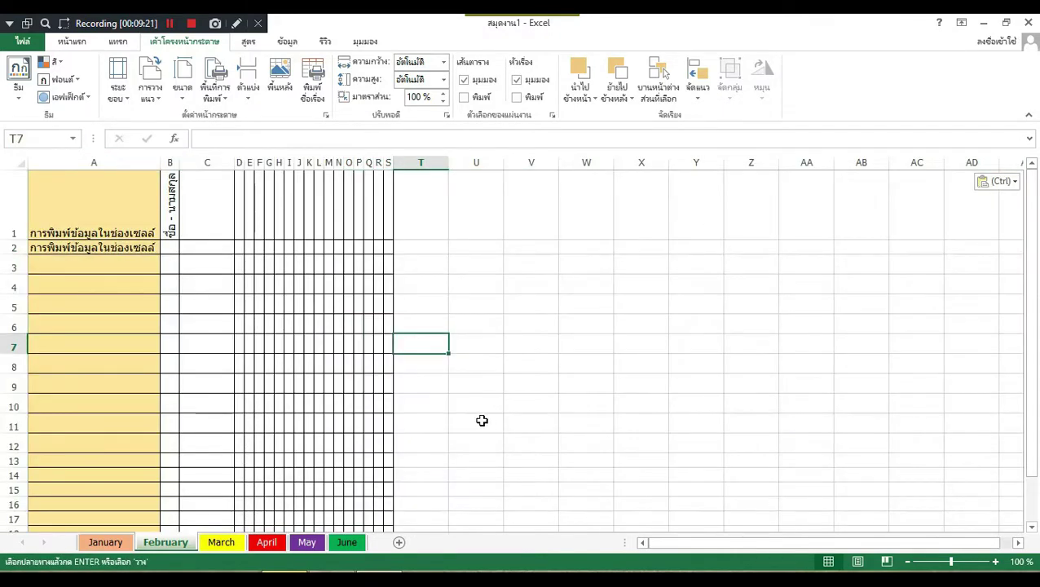
{"action": "left_click", "coordinate": [104, 543]}
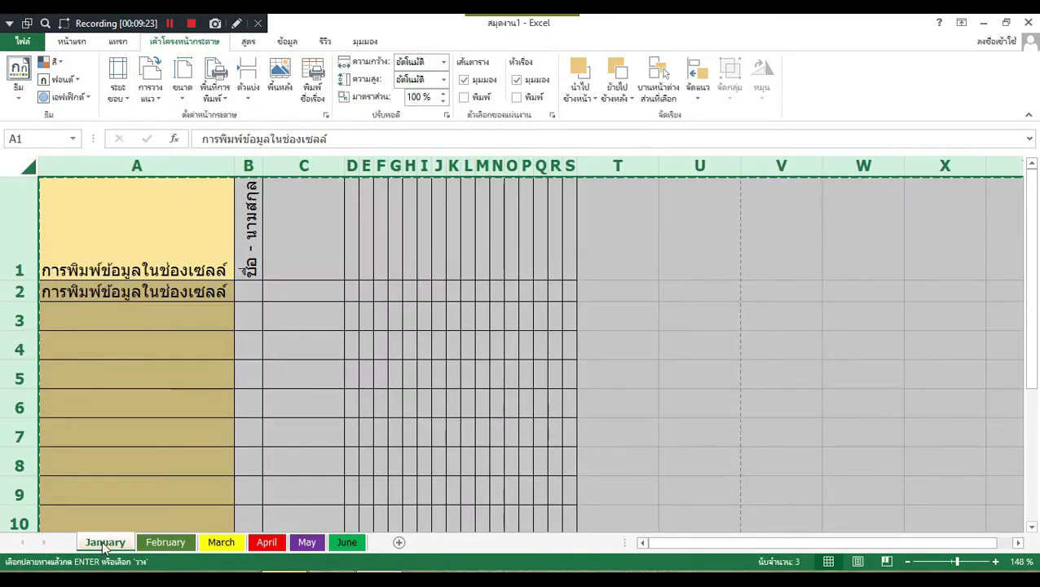
{"action": "left_click", "coordinate": [165, 542]}
{"action": "scroll", "coordinate": [482, 450], "scroll_direction": "down", "scroll_amount": 4}
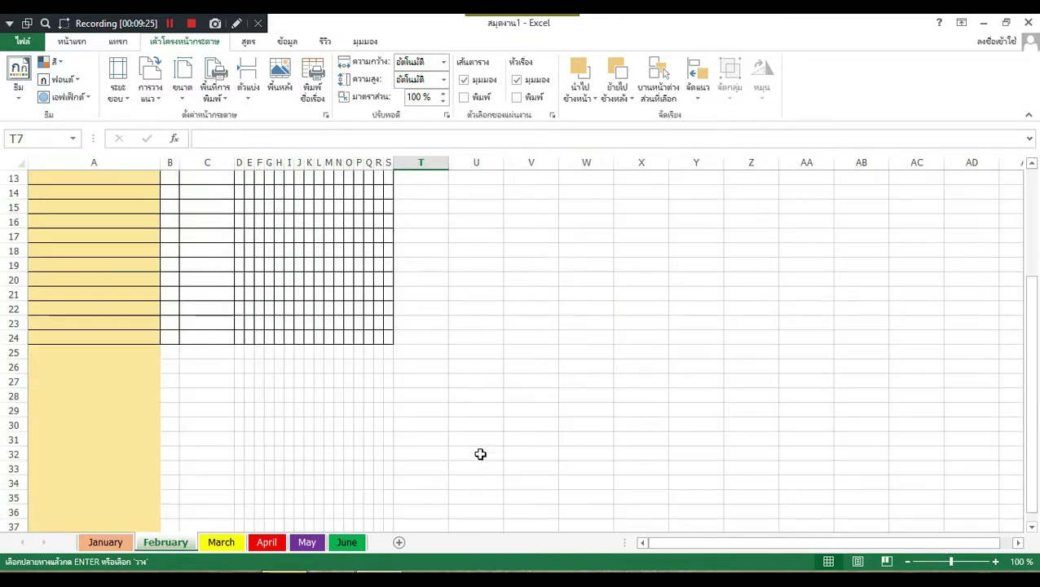
{"action": "scroll", "coordinate": [480, 455], "scroll_direction": "up", "scroll_amount": 1}
{"action": "scroll", "coordinate": [479, 456], "scroll_direction": "up", "scroll_amount": 3}
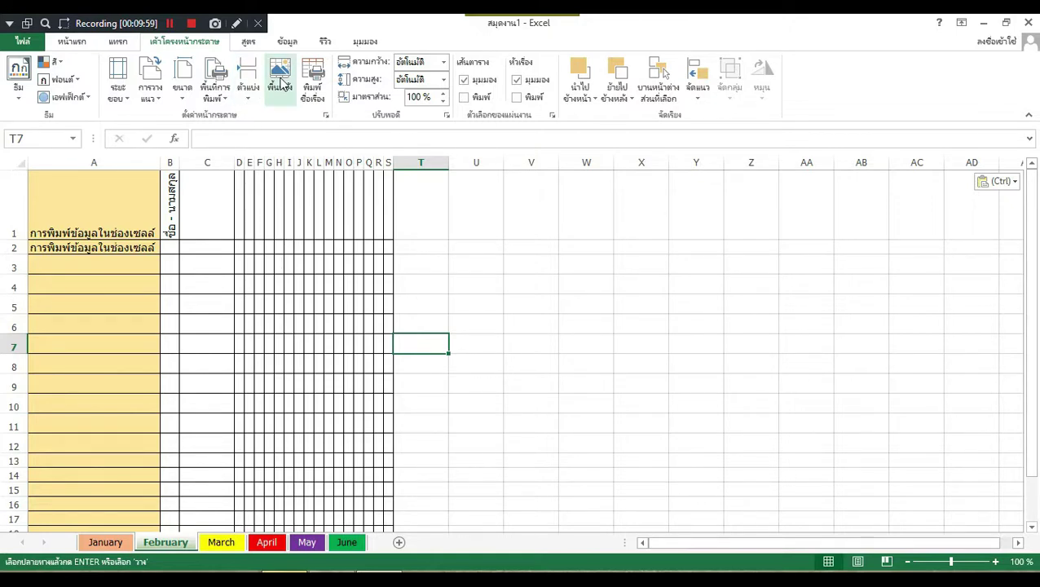
Browse to KINGSTON (G:) > 05 - Pictures > 10-Background for a sheet background picture
{"action": "left_click", "coordinate": [281, 80]}
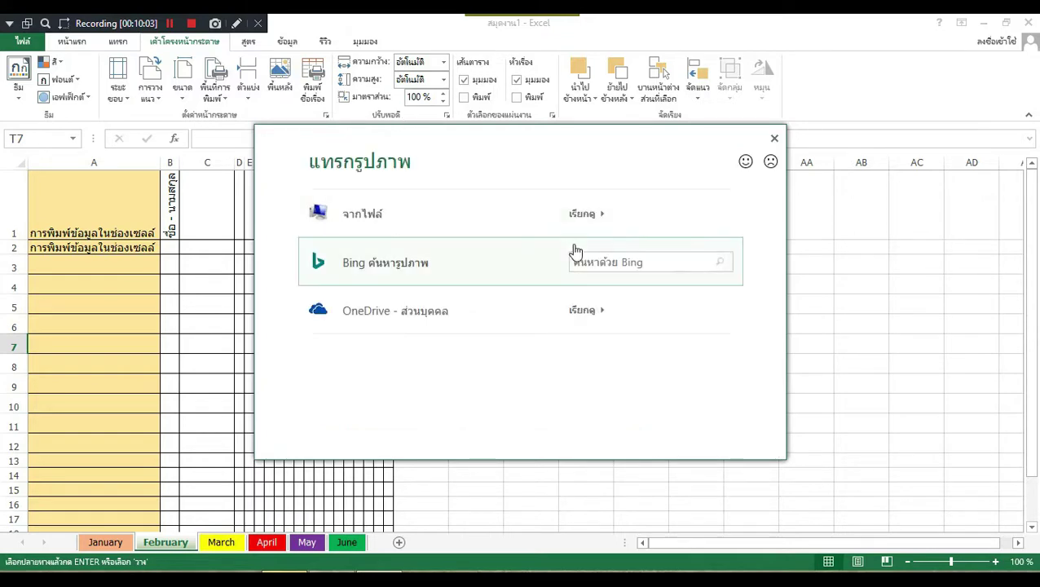
{"action": "left_click", "coordinate": [585, 216]}
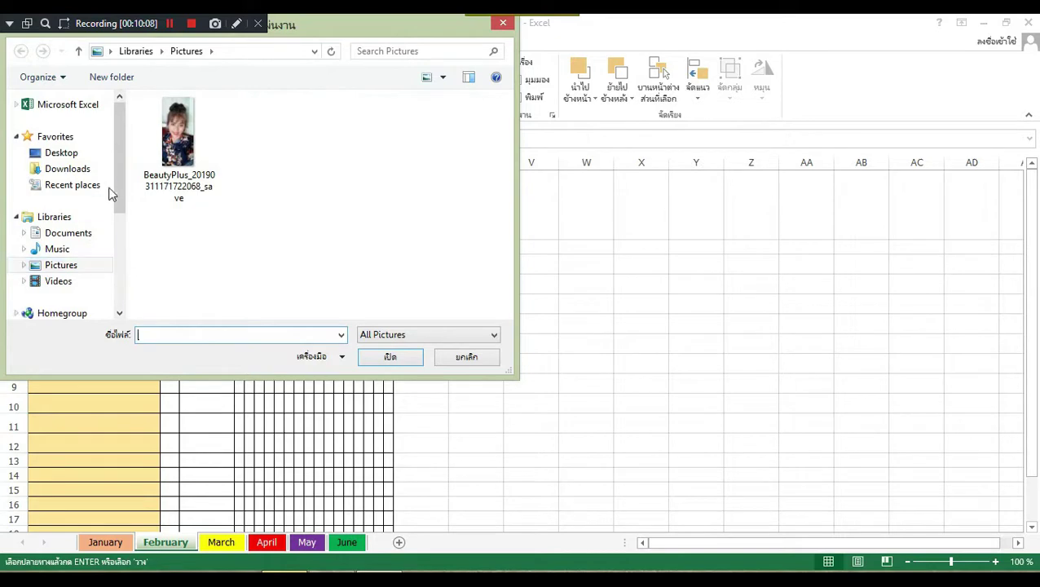
{"action": "scroll", "coordinate": [104, 281], "scroll_direction": "down", "scroll_amount": 1}
{"action": "scroll", "coordinate": [104, 281], "scroll_direction": "down", "scroll_amount": 3}
{"action": "left_click", "coordinate": [74, 242]}
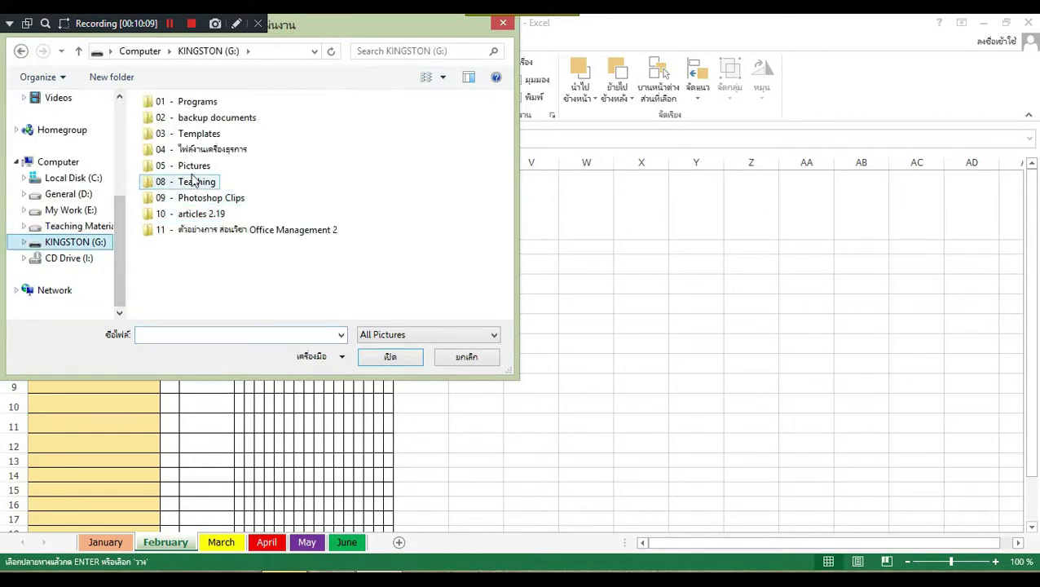
{"action": "double_click", "coordinate": [194, 167]}
{"action": "double_click", "coordinate": [188, 136]}
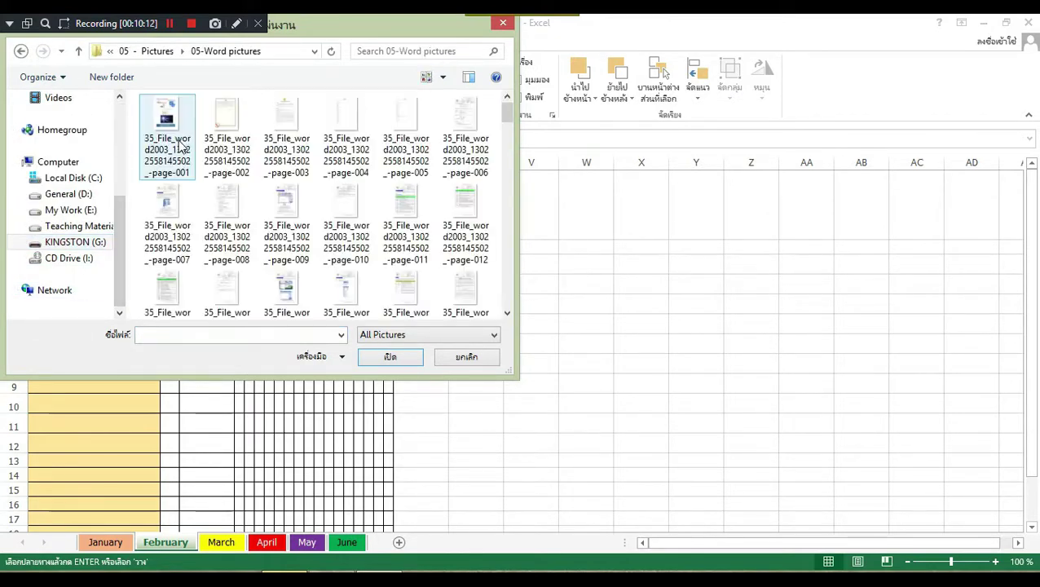
{"action": "left_click", "coordinate": [21, 50]}
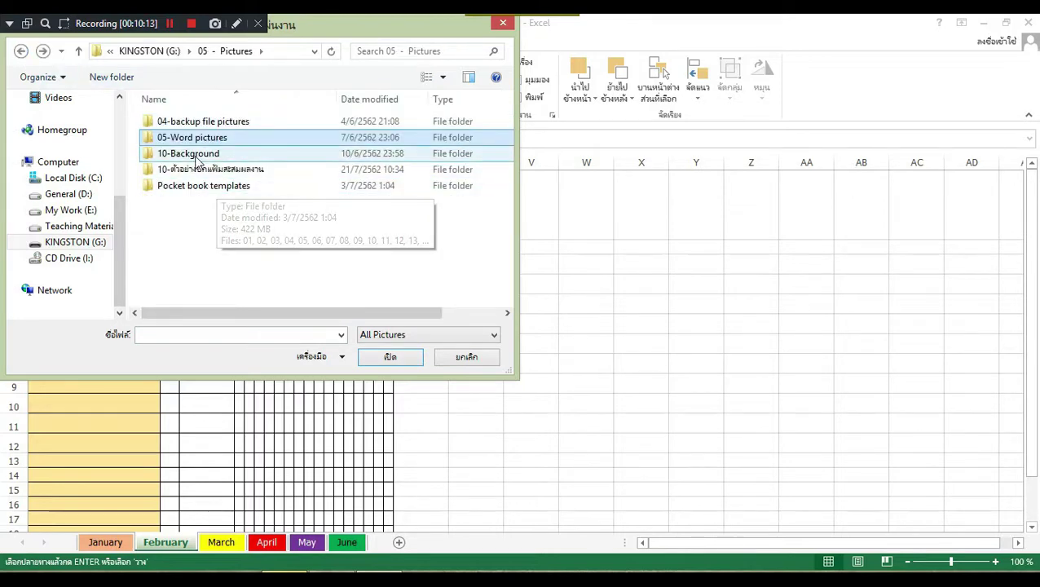
{"action": "double_click", "coordinate": [216, 153]}
Insert the daisy boot picture -.jpg_640x6403 as the sheet background
{"action": "left_click", "coordinate": [442, 76]}
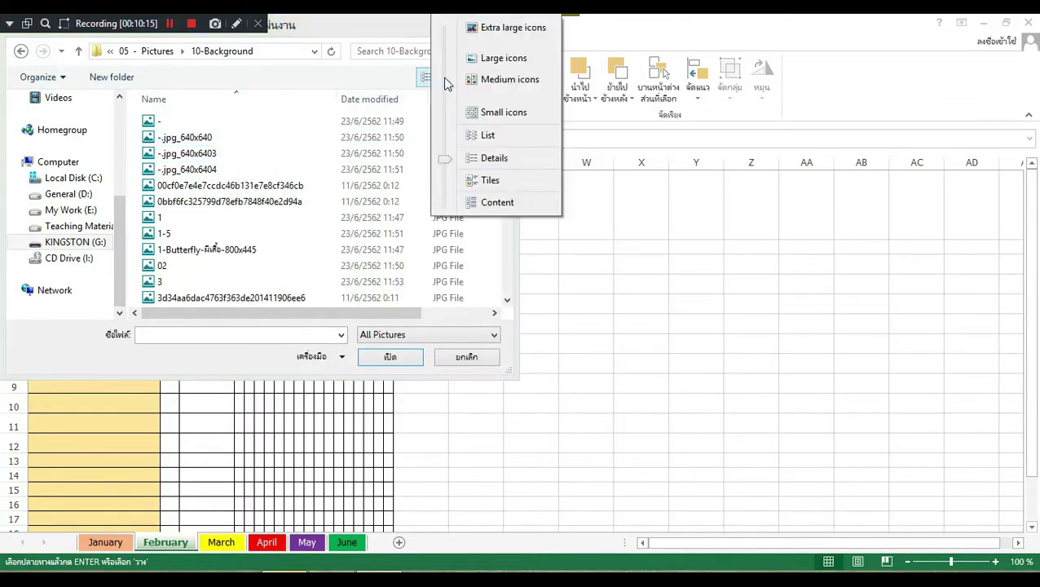
{"action": "left_click", "coordinate": [489, 59]}
{"action": "left_click", "coordinate": [359, 130]}
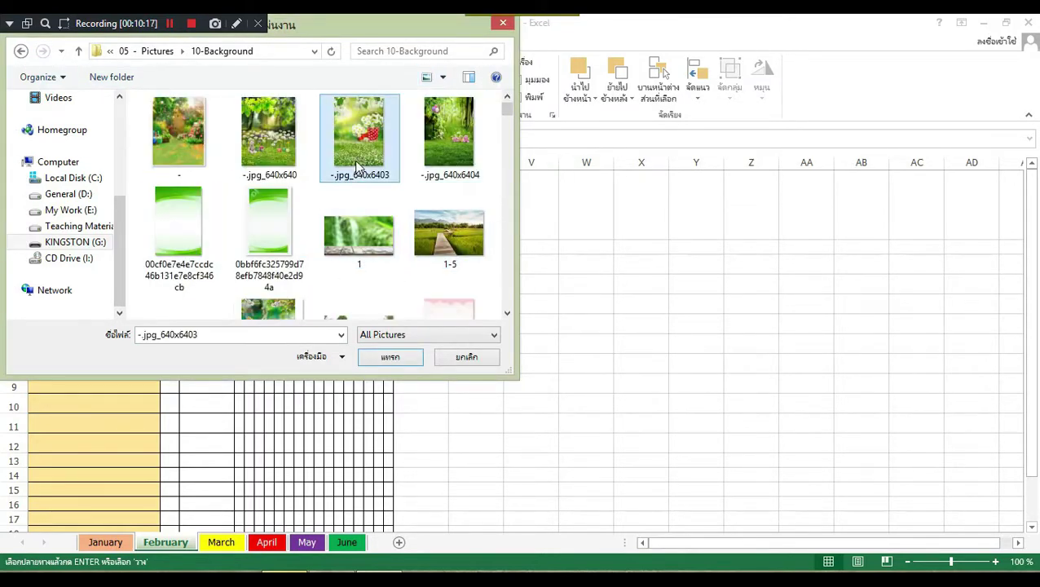
{"action": "left_click", "coordinate": [377, 353]}
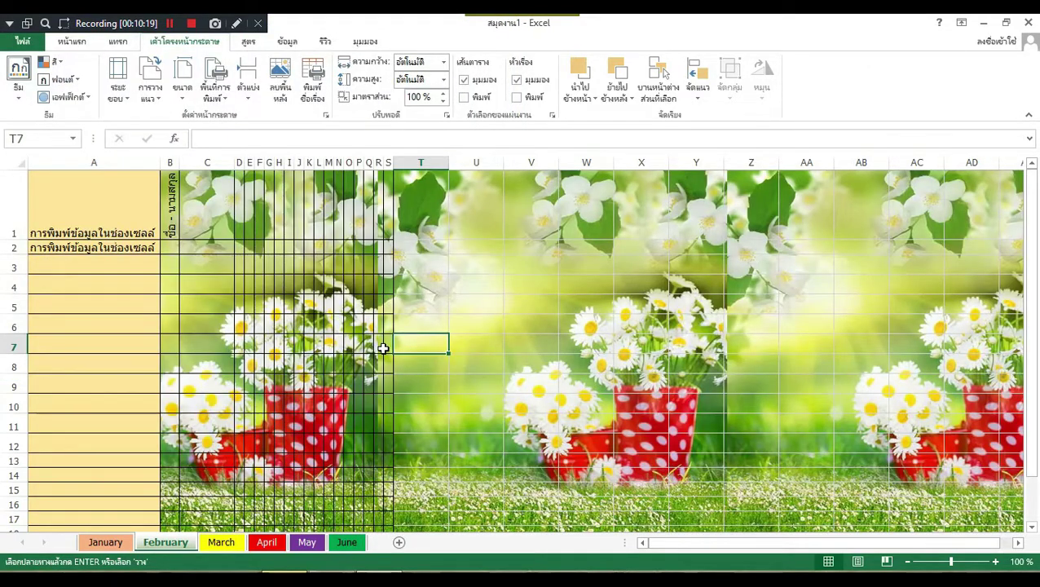
Delete the gold column A so the vertical name heading moves into A1
{"action": "left_click", "coordinate": [608, 323]}
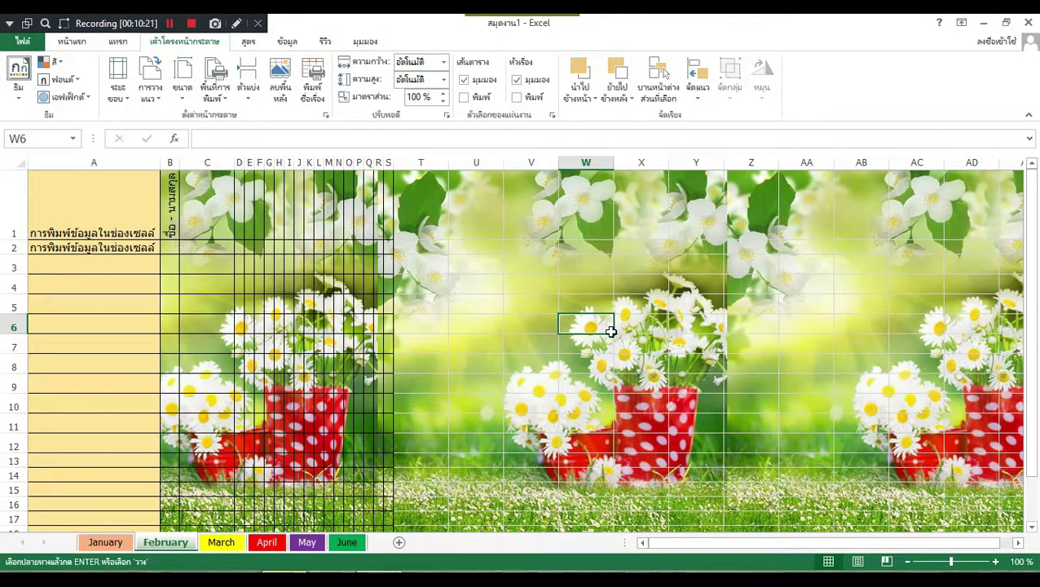
{"action": "scroll", "coordinate": [610, 327], "scroll_direction": "down", "scroll_amount": 6}
{"action": "scroll", "coordinate": [711, 405], "scroll_direction": "down", "scroll_amount": 5}
{"action": "scroll", "coordinate": [710, 405], "scroll_direction": "up", "scroll_amount": 6}
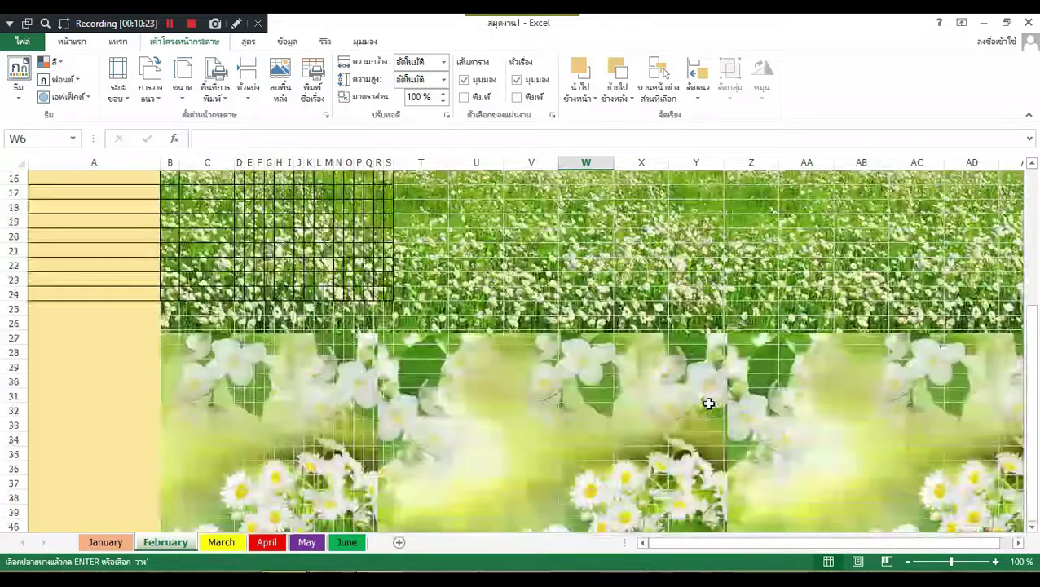
{"action": "scroll", "coordinate": [709, 403], "scroll_direction": "up", "scroll_amount": 6}
{"action": "left_click", "coordinate": [106, 159]}
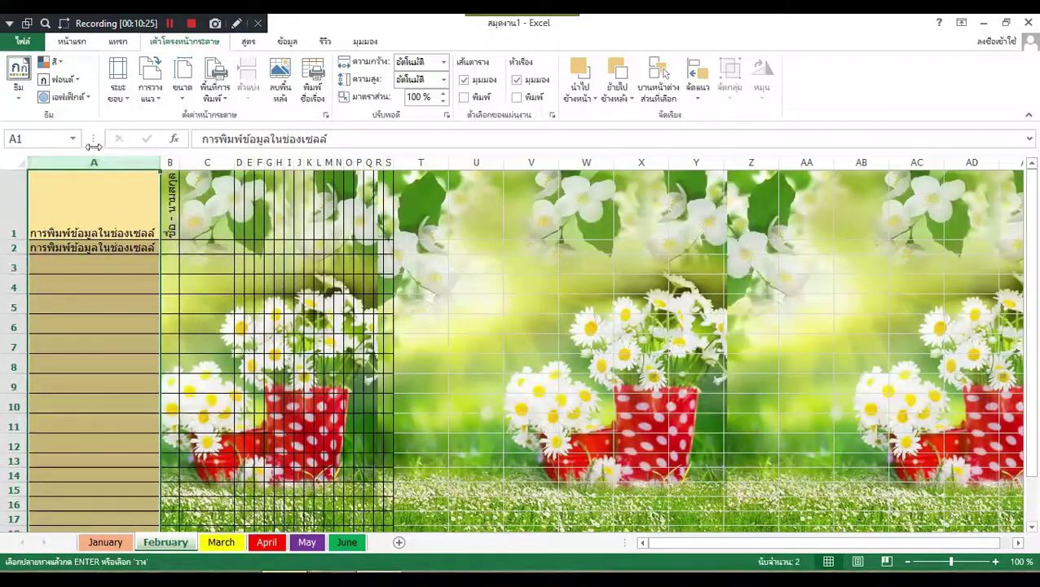
{"action": "right_click", "coordinate": [86, 163]}
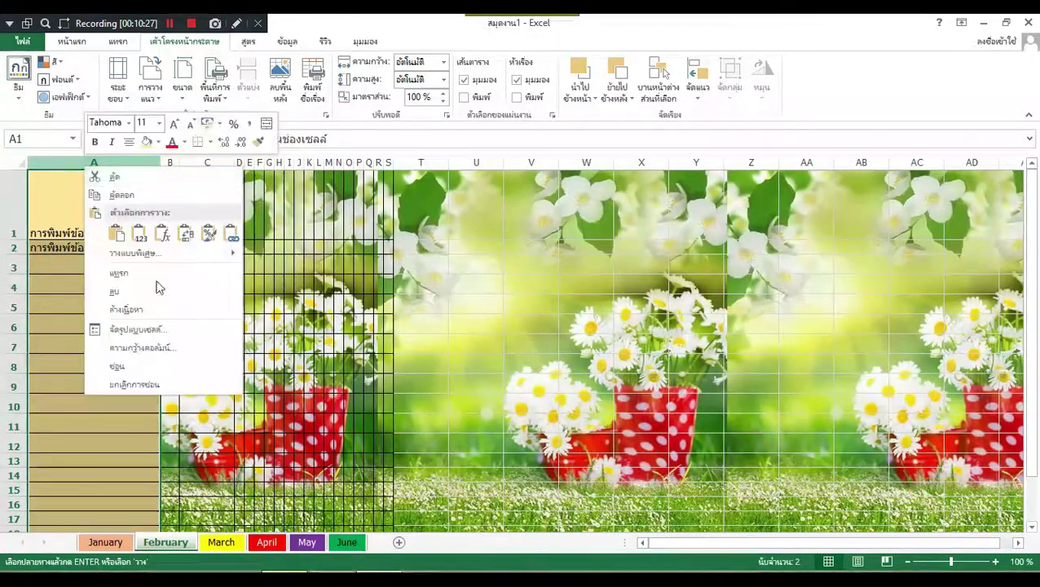
{"action": "left_click", "coordinate": [150, 291]}
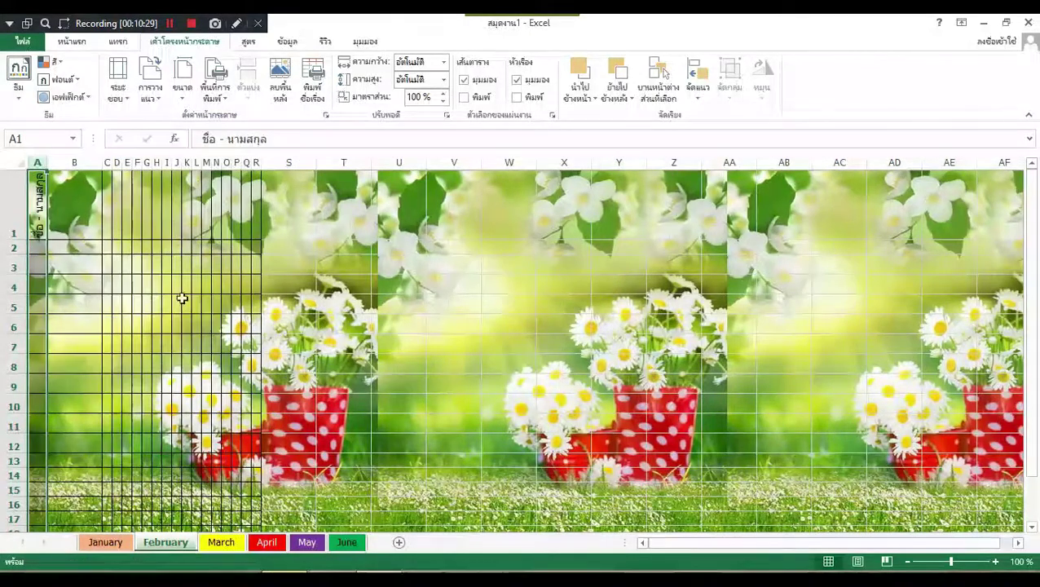
{"action": "left_click", "coordinate": [232, 306]}
Zoom far out to view the tiled picture background, then zoom back in on the grid
{"action": "scroll", "coordinate": [843, 489], "scroll_direction": "down", "scroll_amount": 6}
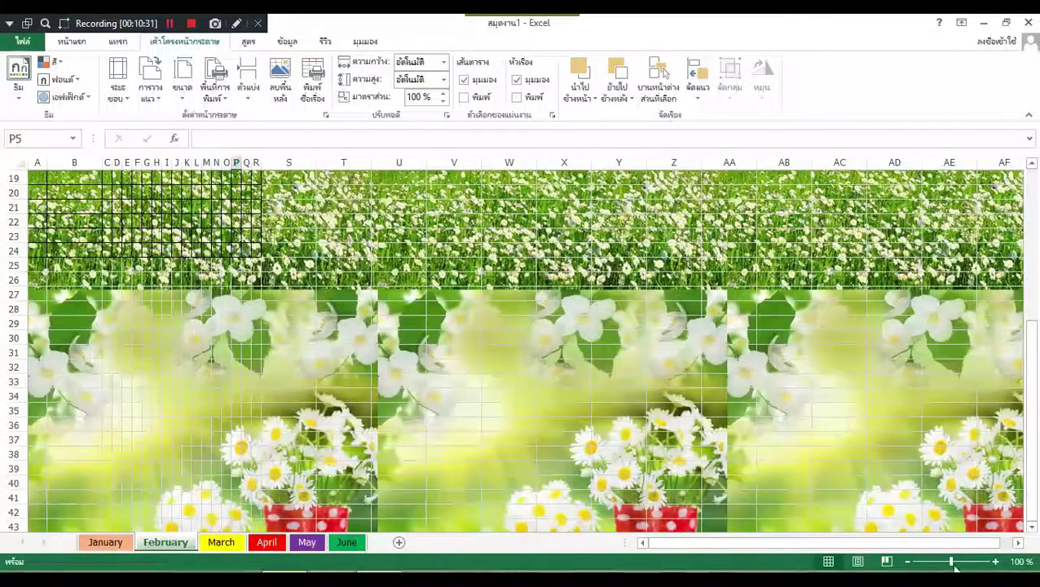
{"action": "left_click_drag", "start_coordinate": [951, 562], "coordinate": [908, 563]}
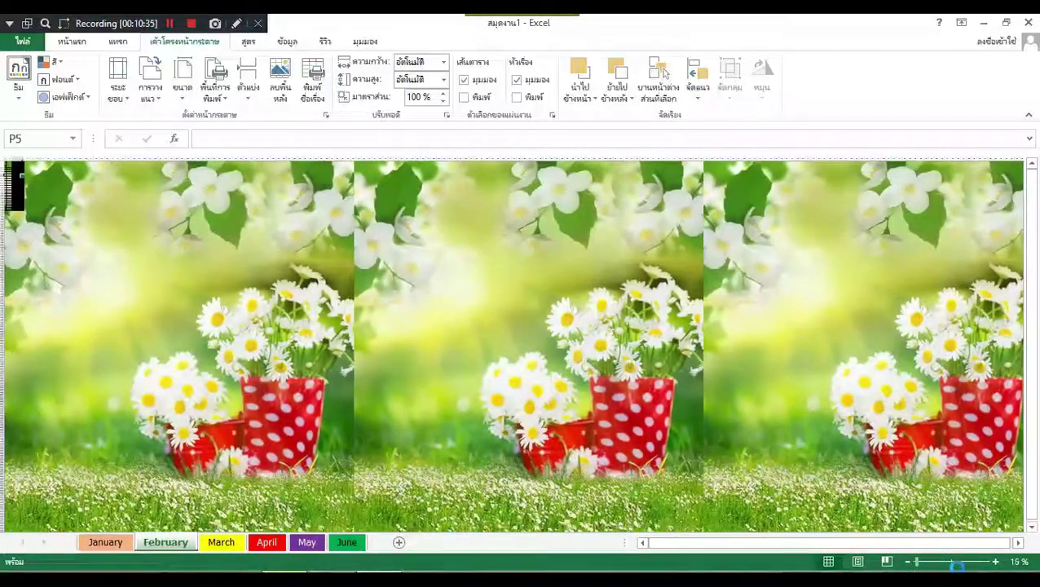
{"action": "left_click", "coordinate": [956, 562]}
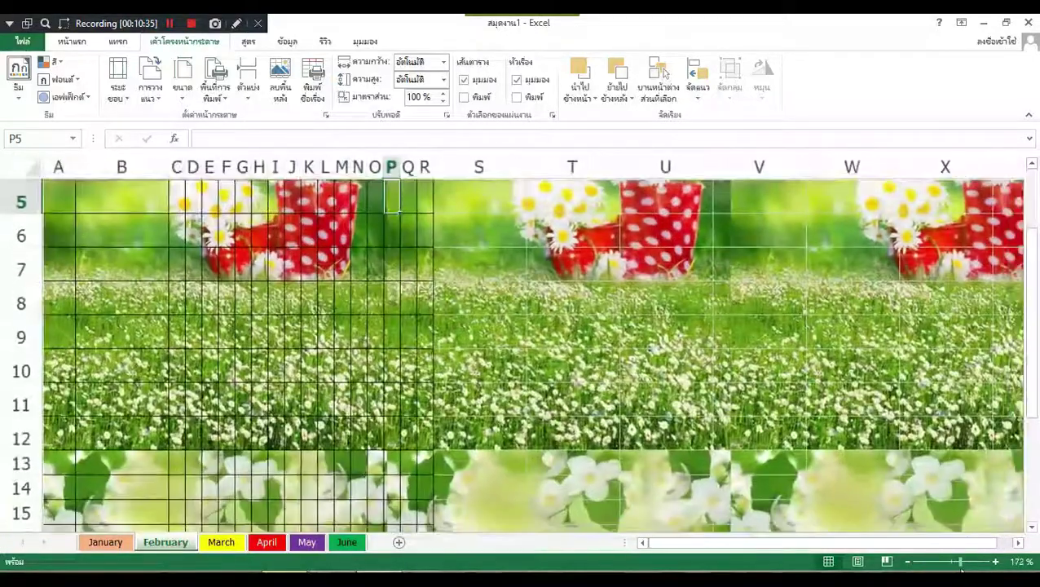
{"action": "scroll", "coordinate": [512, 389], "scroll_direction": "up", "scroll_amount": 2}
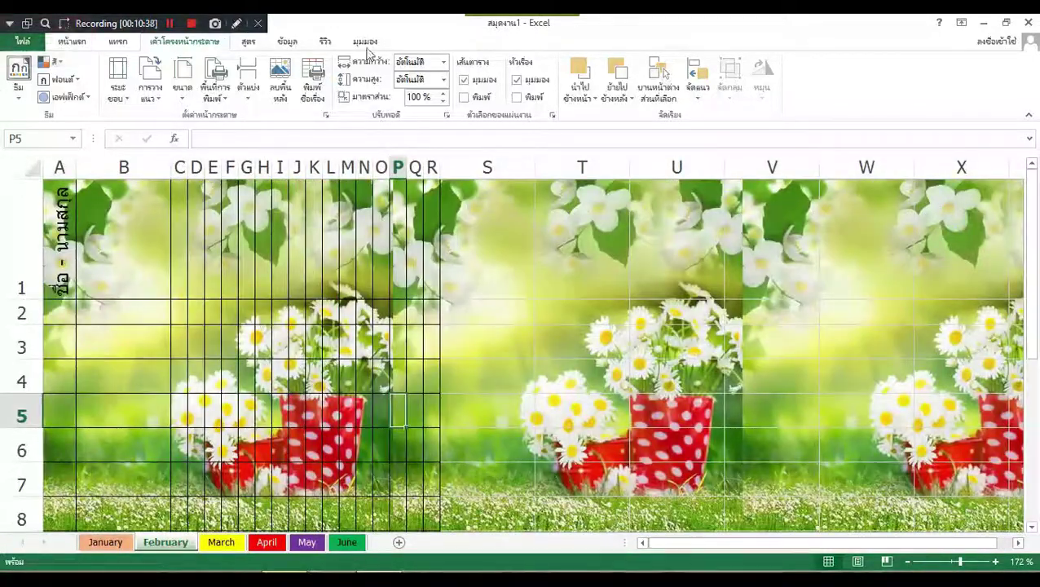
Remove the daisy picture background from the February sheet and apply the third workbook theme
{"action": "left_click", "coordinate": [295, 91]}
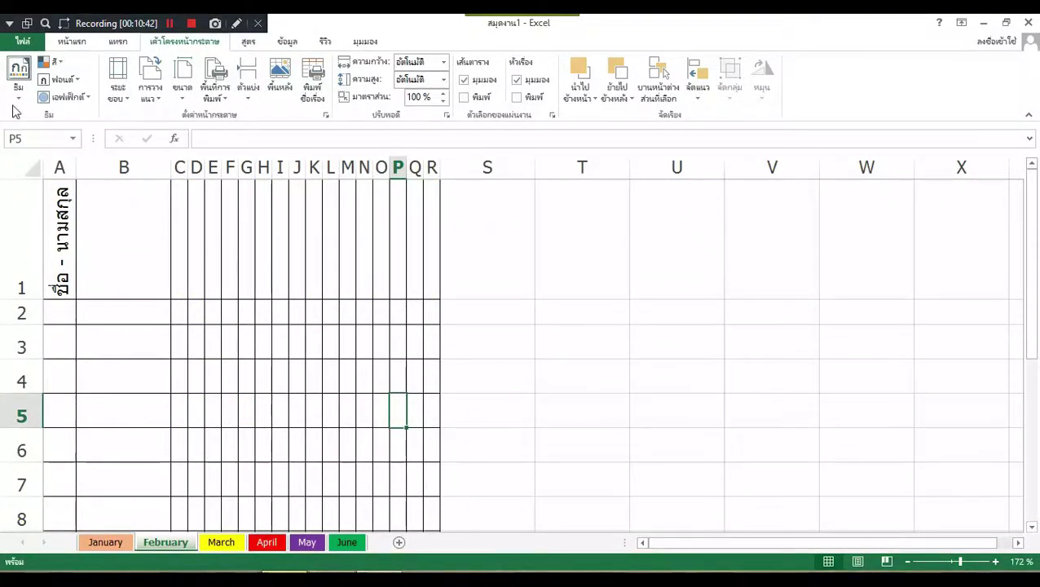
{"action": "left_click", "coordinate": [21, 96]}
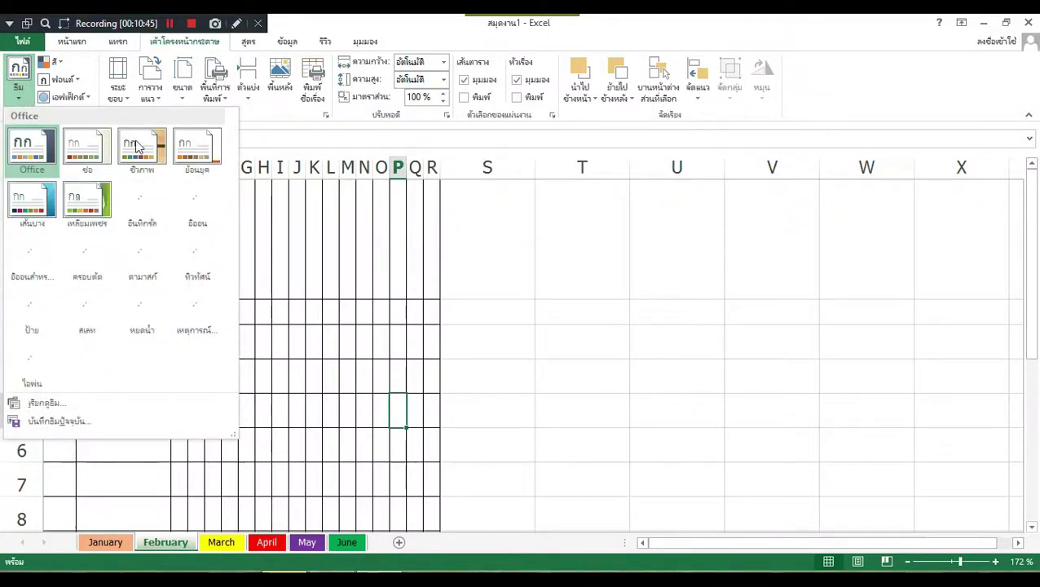
{"action": "left_click", "coordinate": [141, 149]}
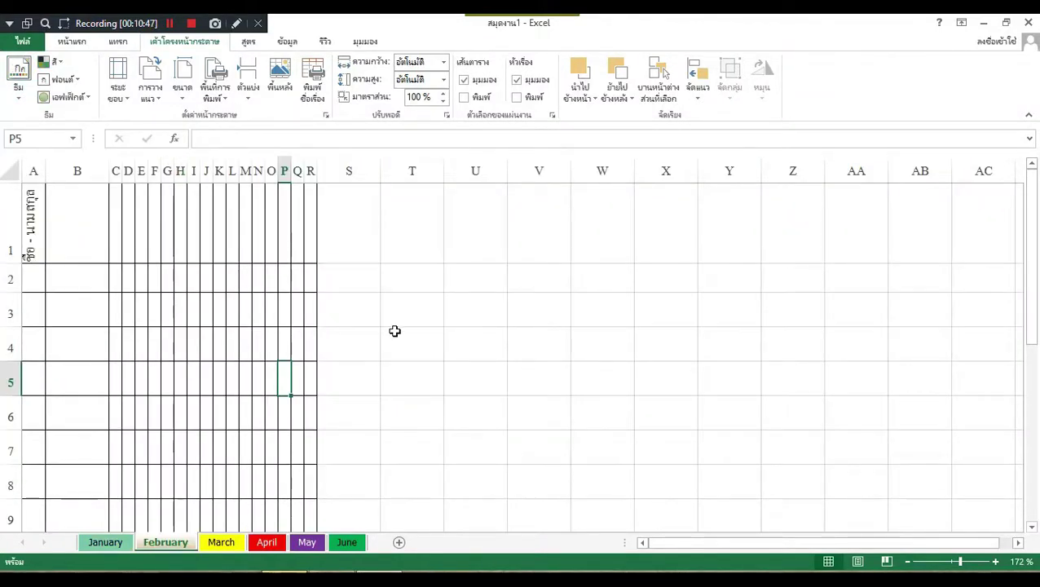
{"action": "scroll", "coordinate": [395, 330], "scroll_direction": "down", "scroll_amount": 6}
{"action": "scroll", "coordinate": [395, 330], "scroll_direction": "up", "scroll_amount": 6}
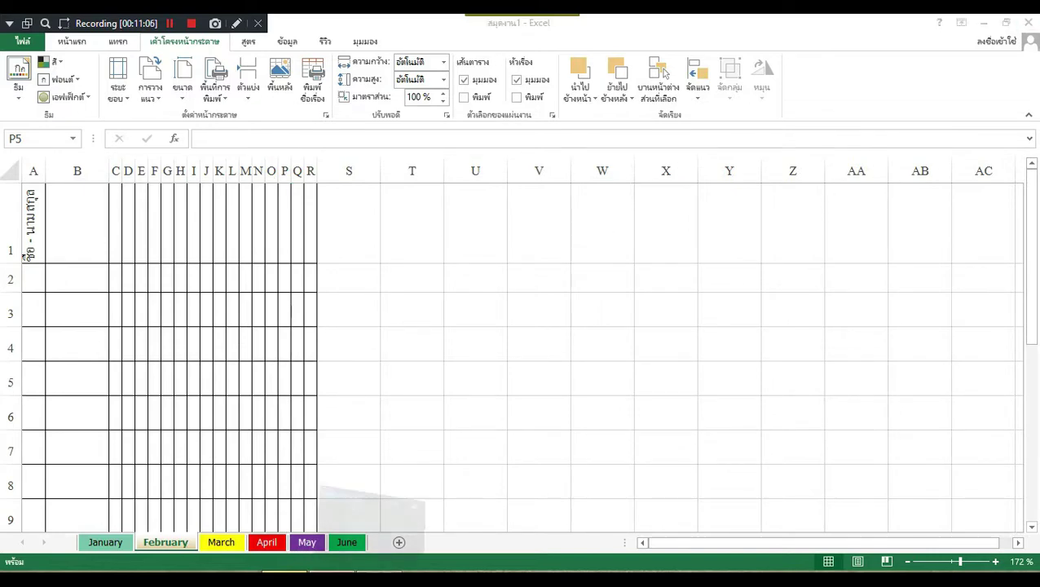
{"action": "left_click", "coordinate": [349, 512]}
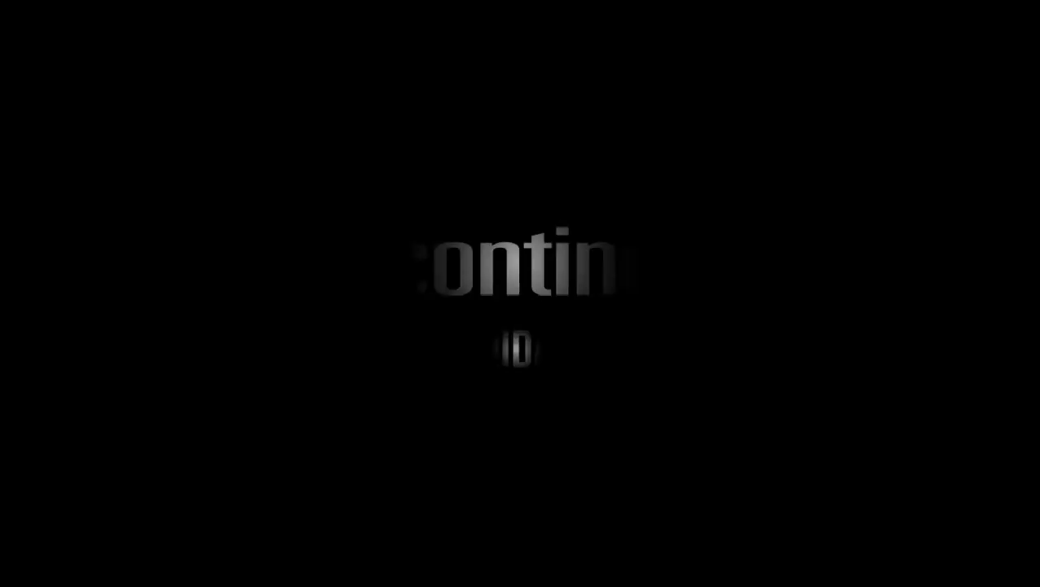